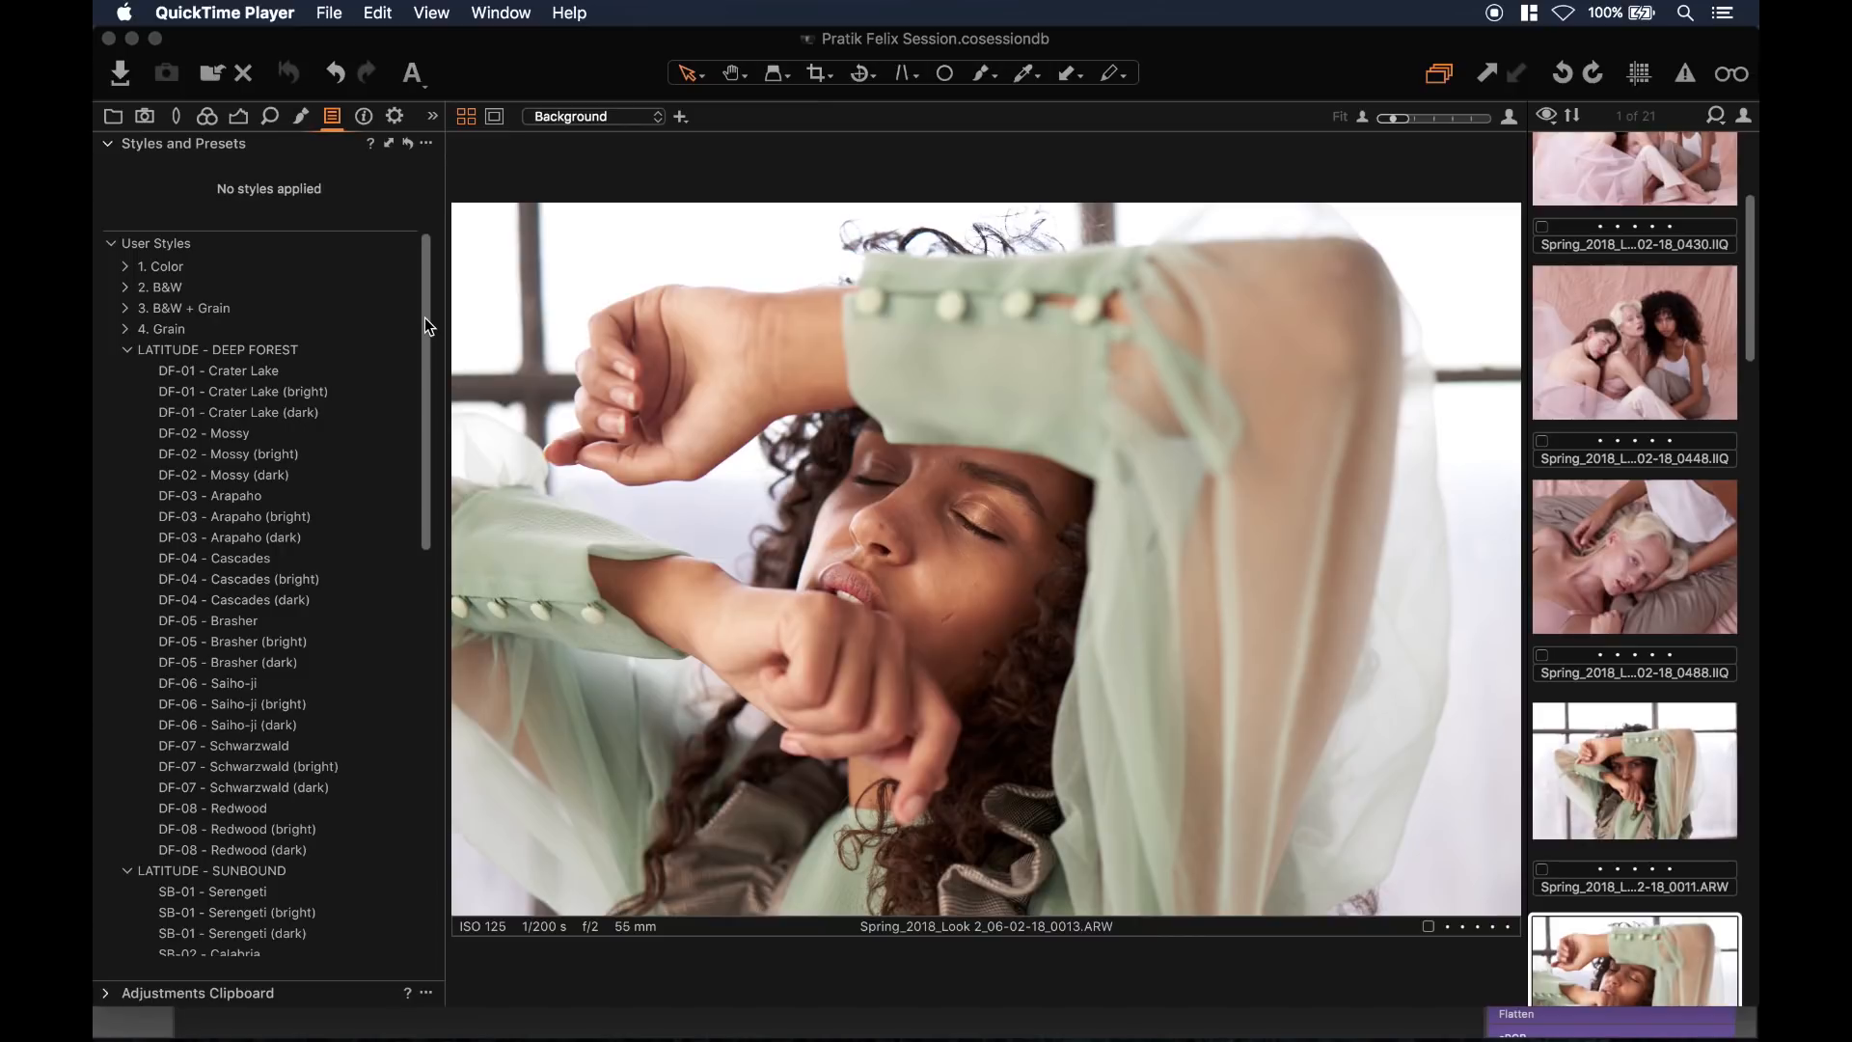
Step: Switch to Capture One with the green-sleeved portrait open
key("super+Tab")
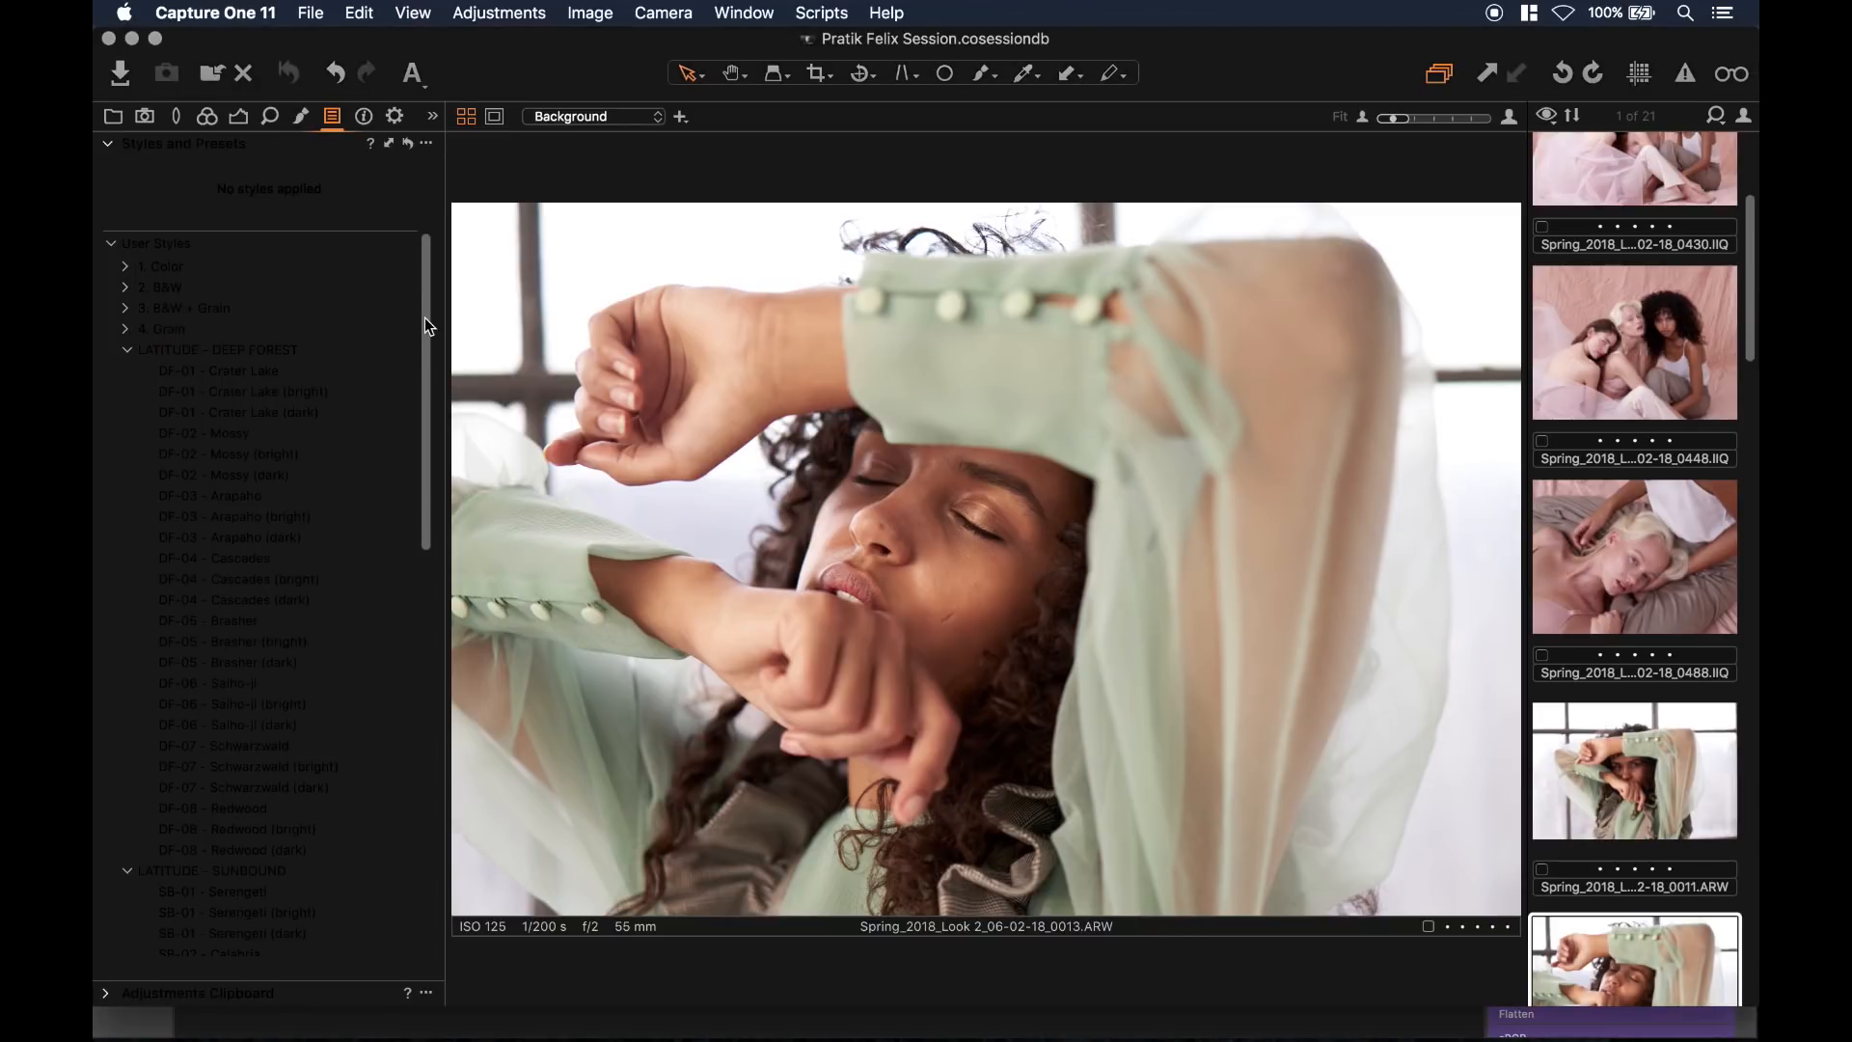
key("super+Tab")
key("super+Tab")
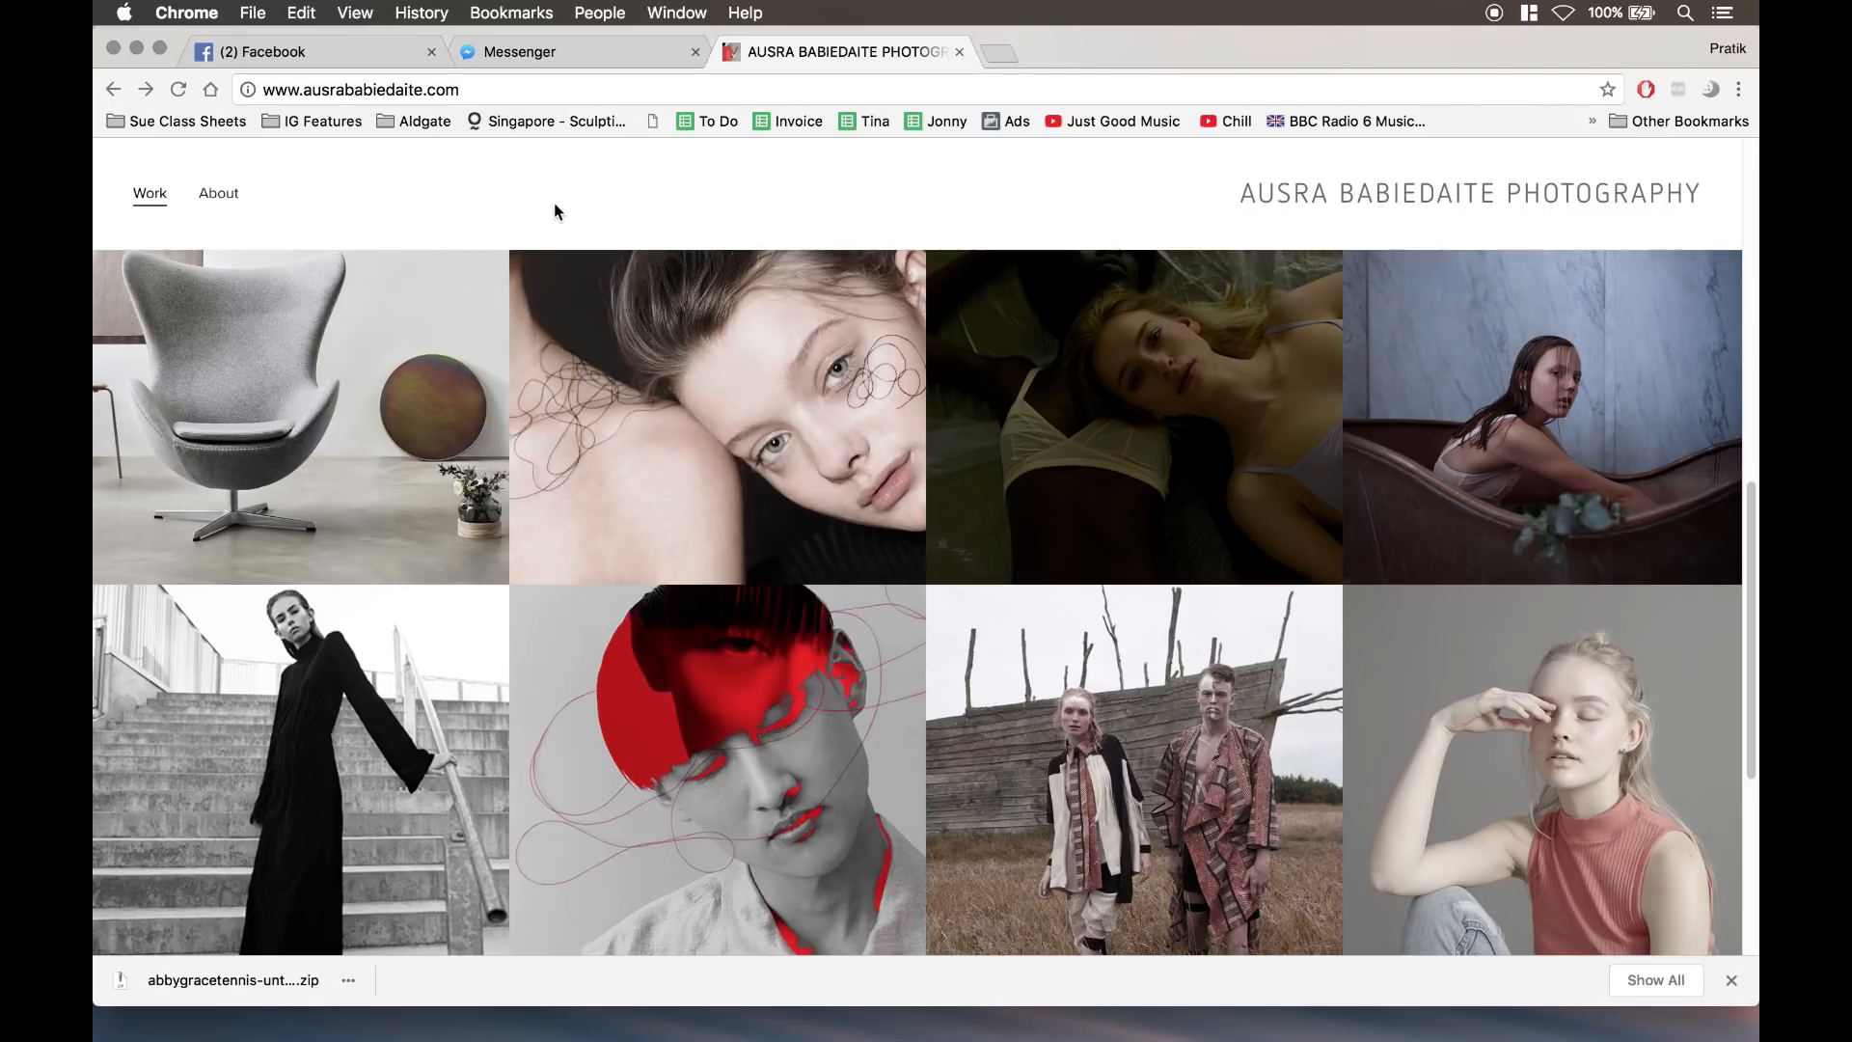
key("super+Tab")
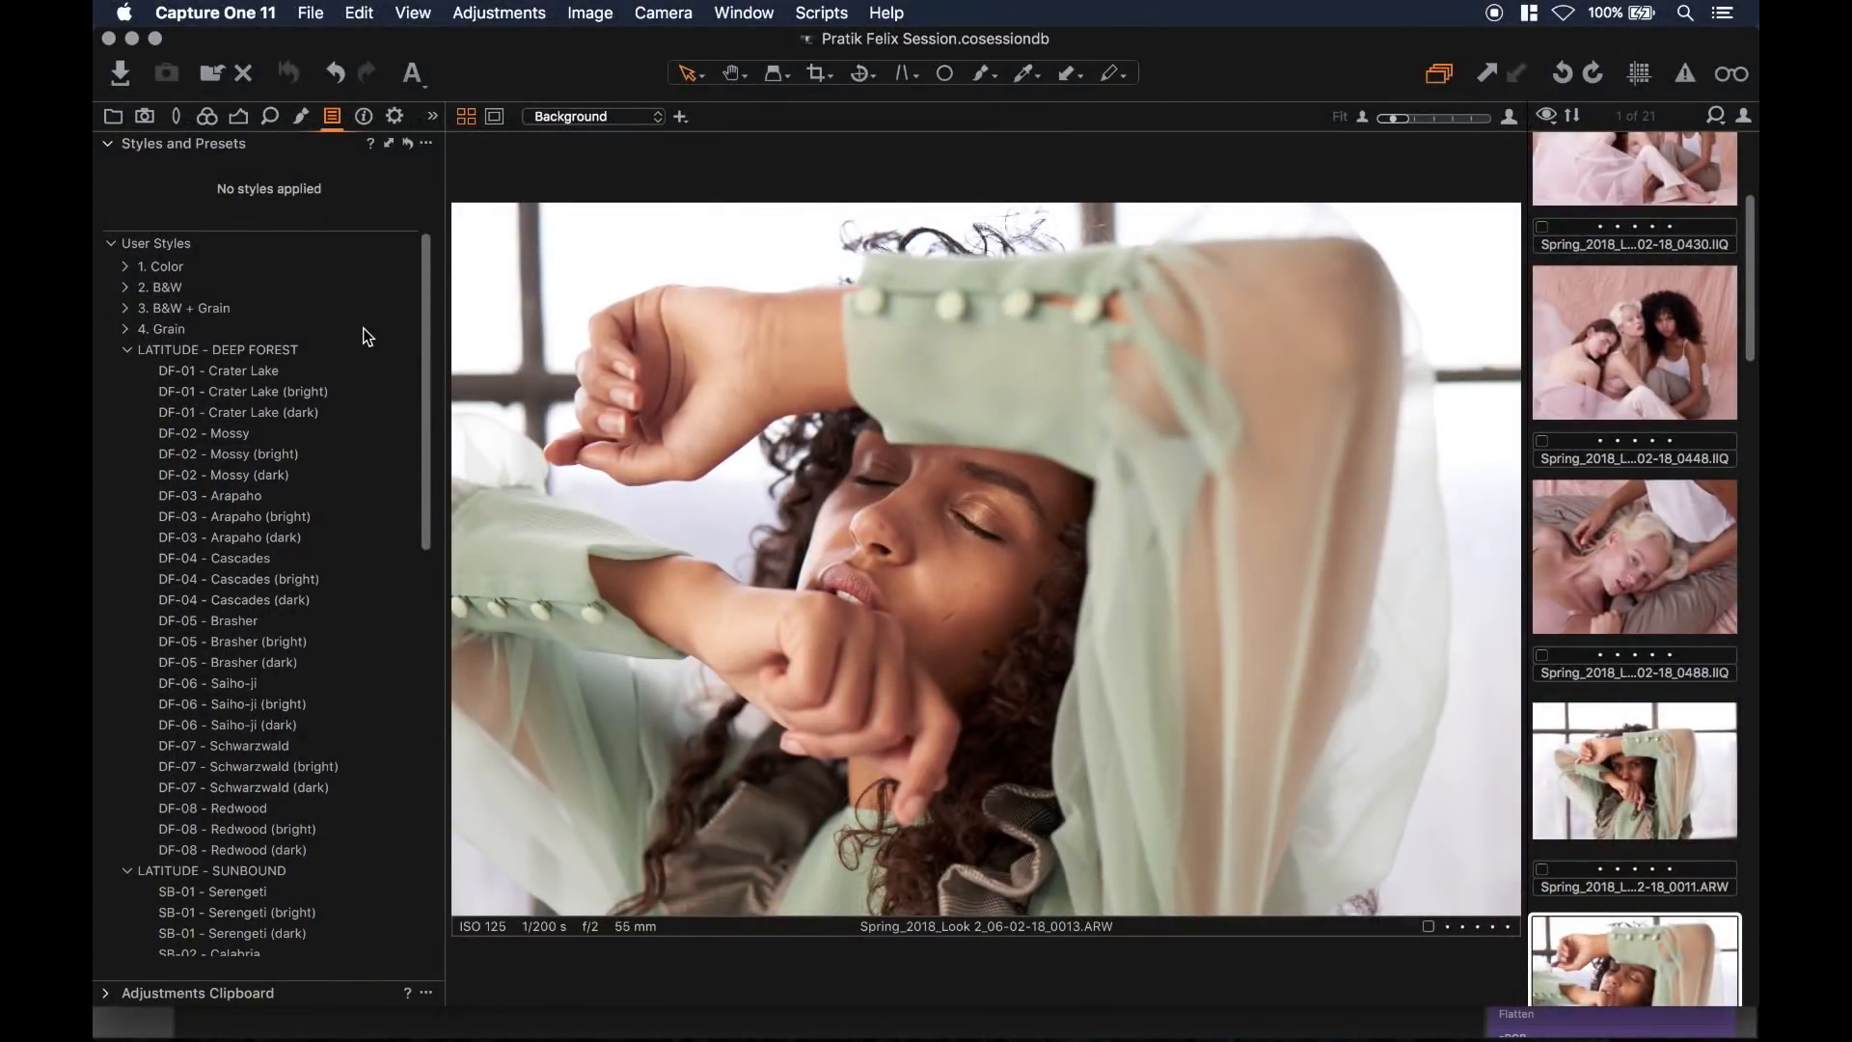
Step: Try the DF-01 - Crater Lake (dark) style on the portrait Spring_2018_Look 2_06-02-18_0013.ARW
scroll(1640, 540, "down", 5)
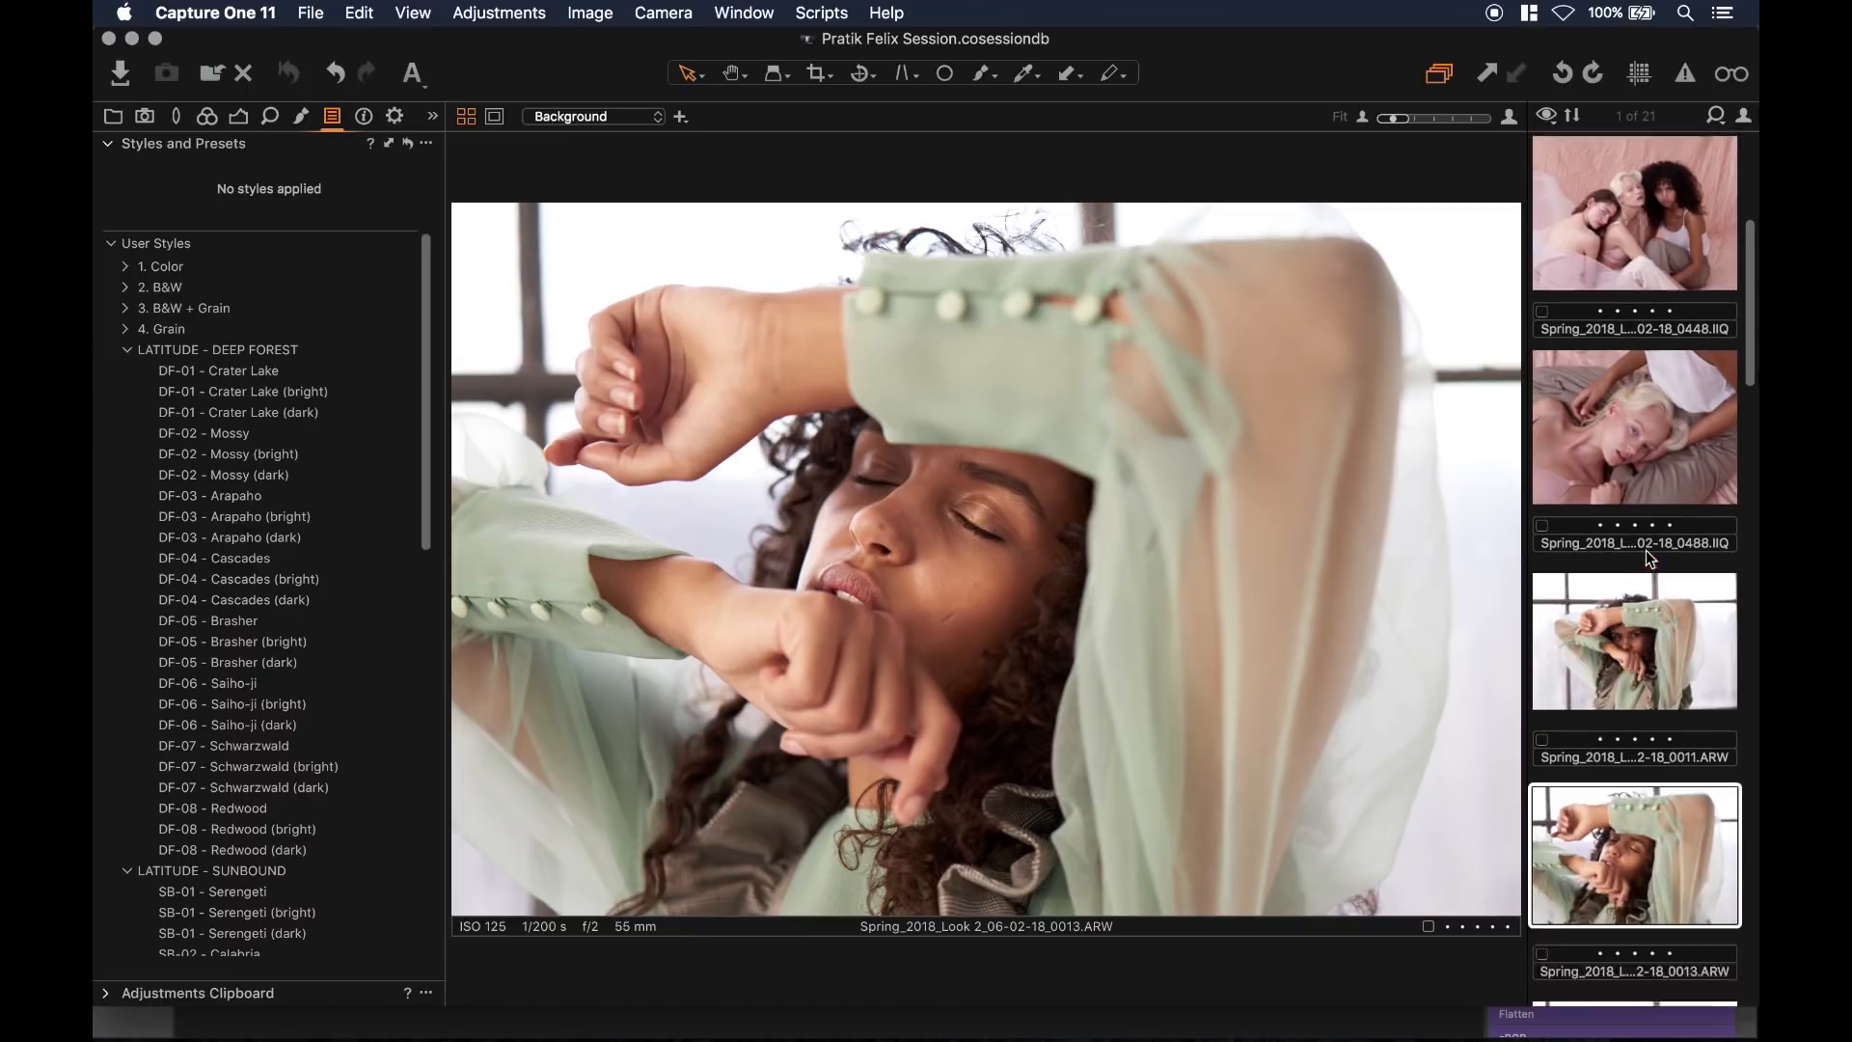
scroll(1646, 558, "down", 1)
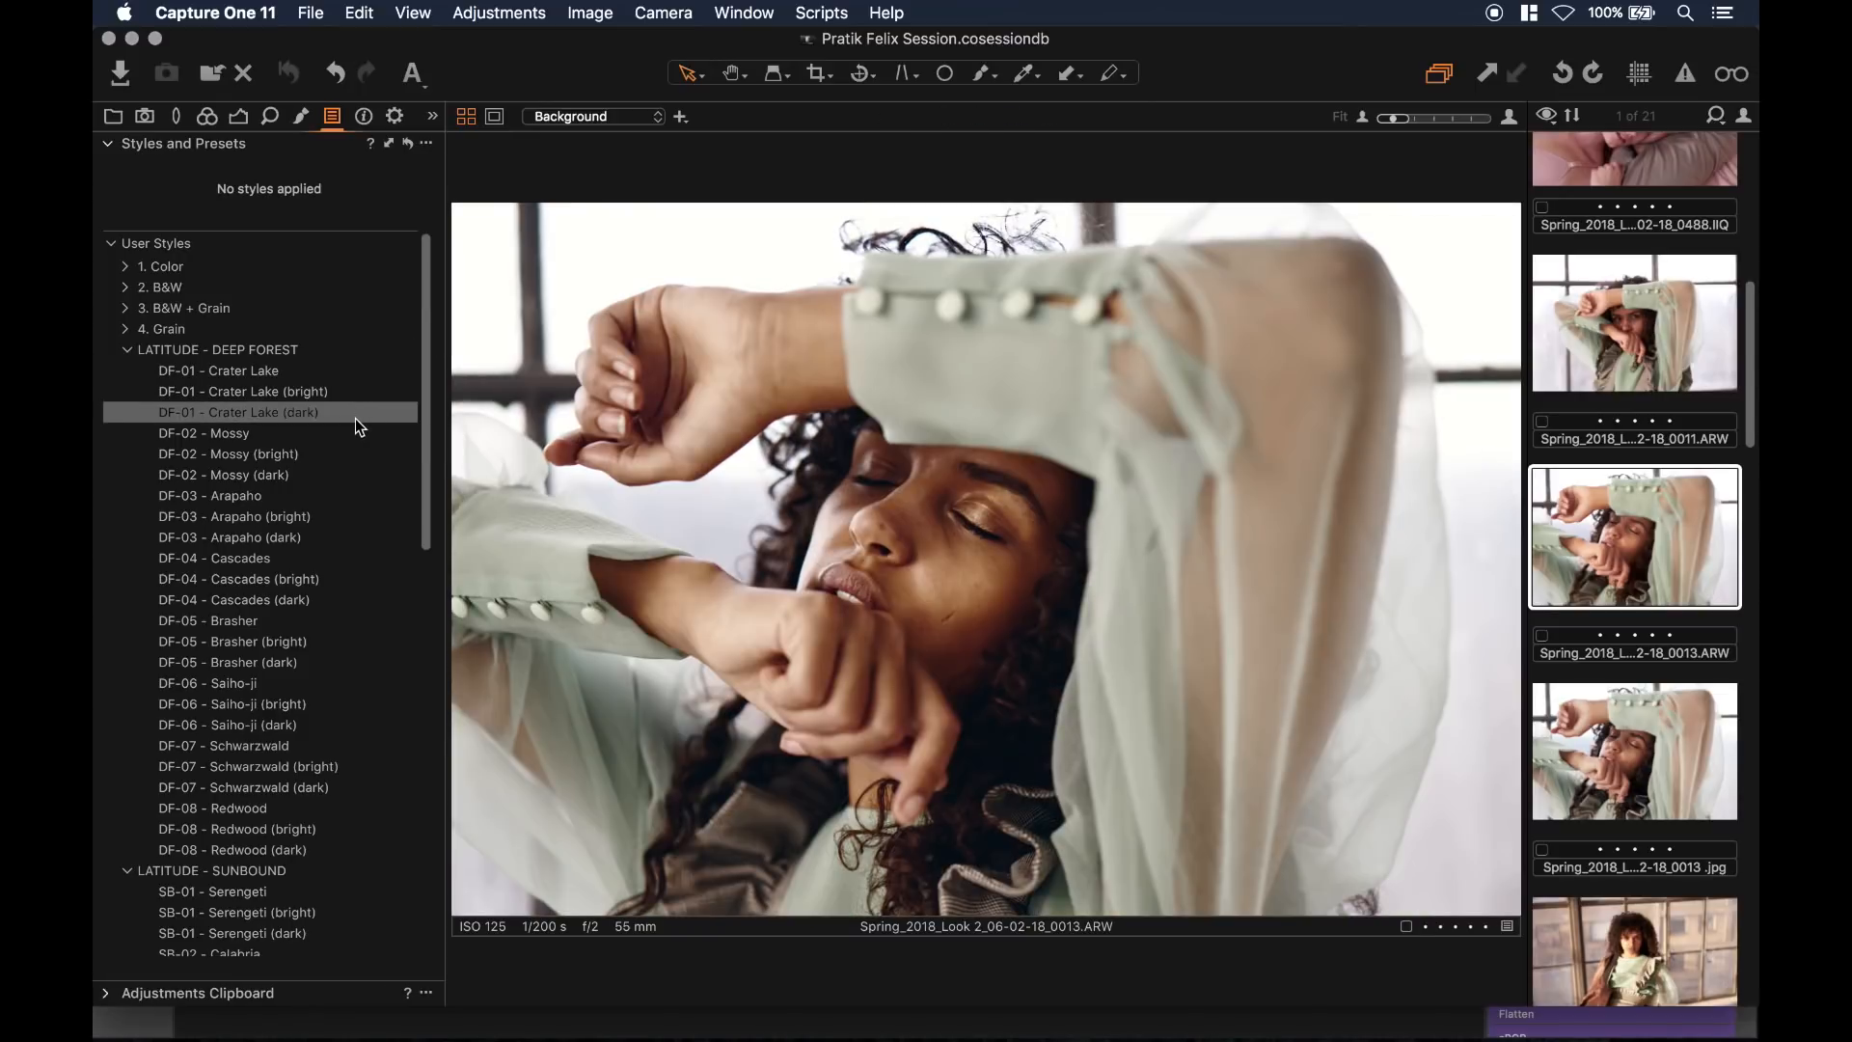
left_click(355, 420)
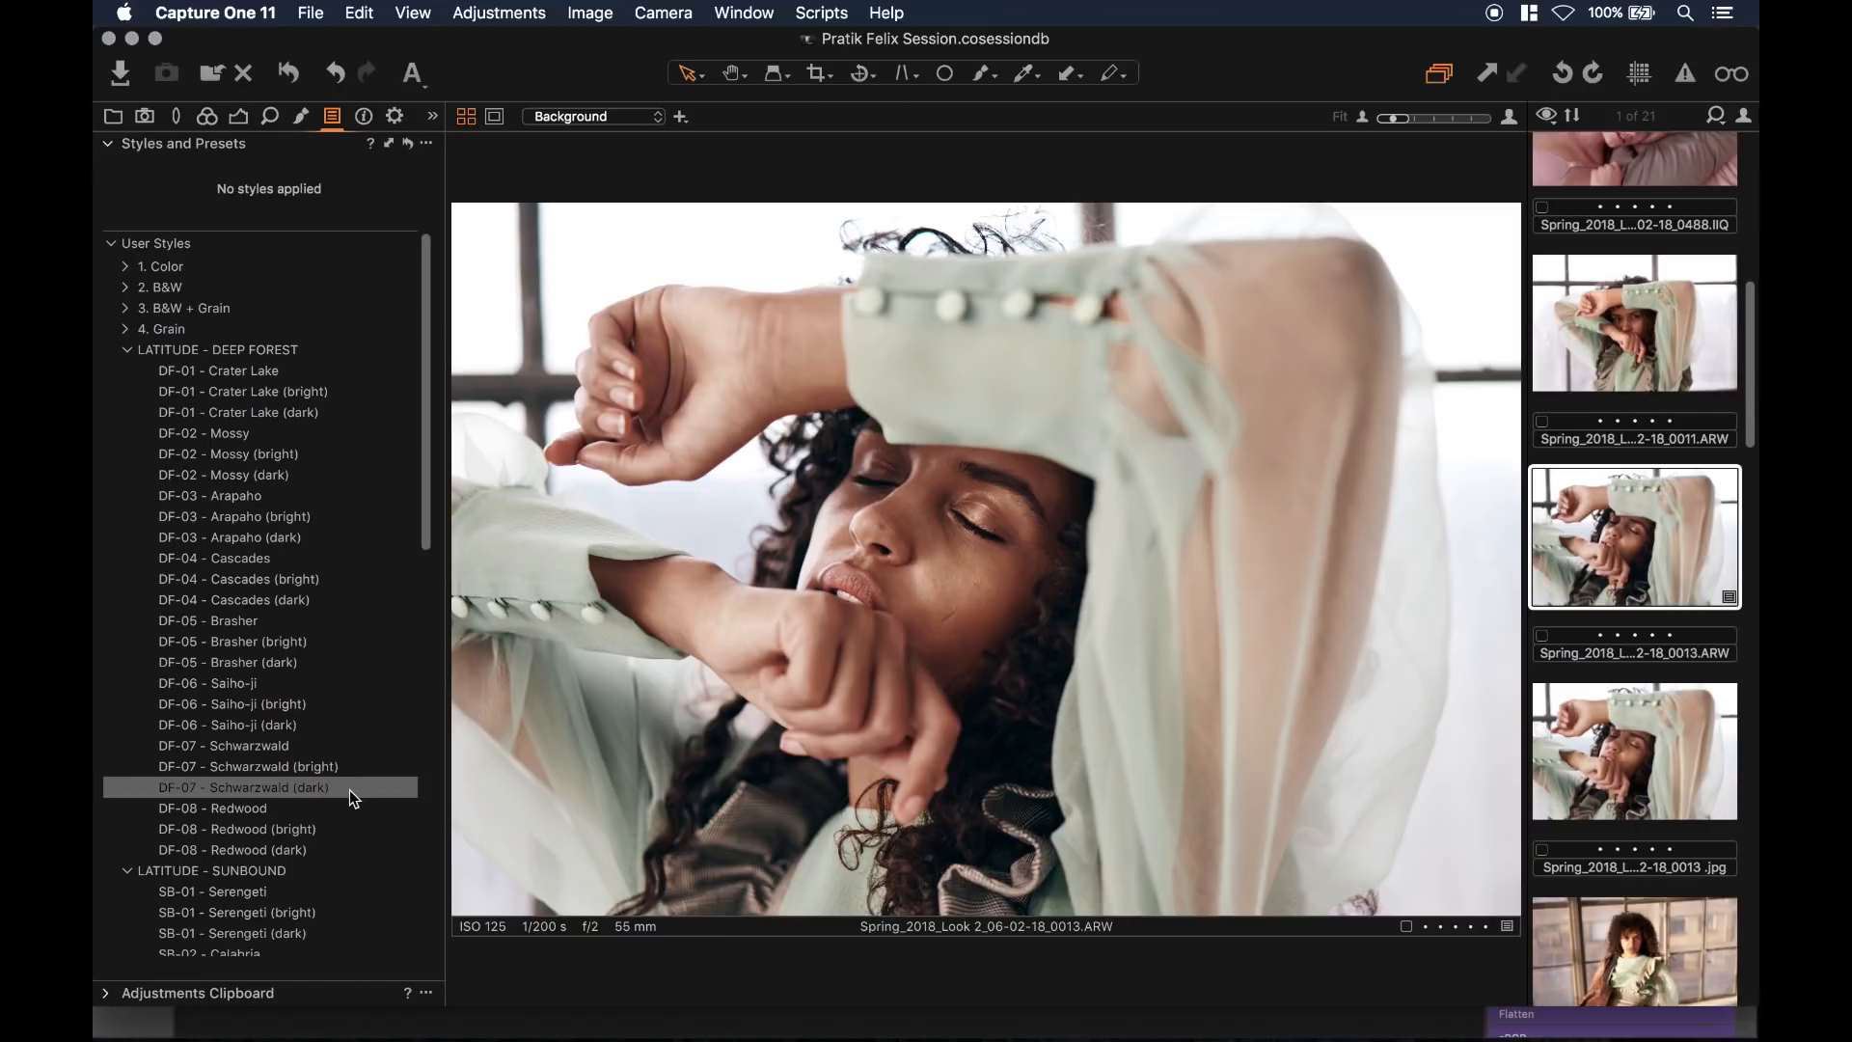
Step: Apply the DF-07 - Schwarzwald (dark) style to a new layer of the portrait and clear it from the background
left_click(349, 790)
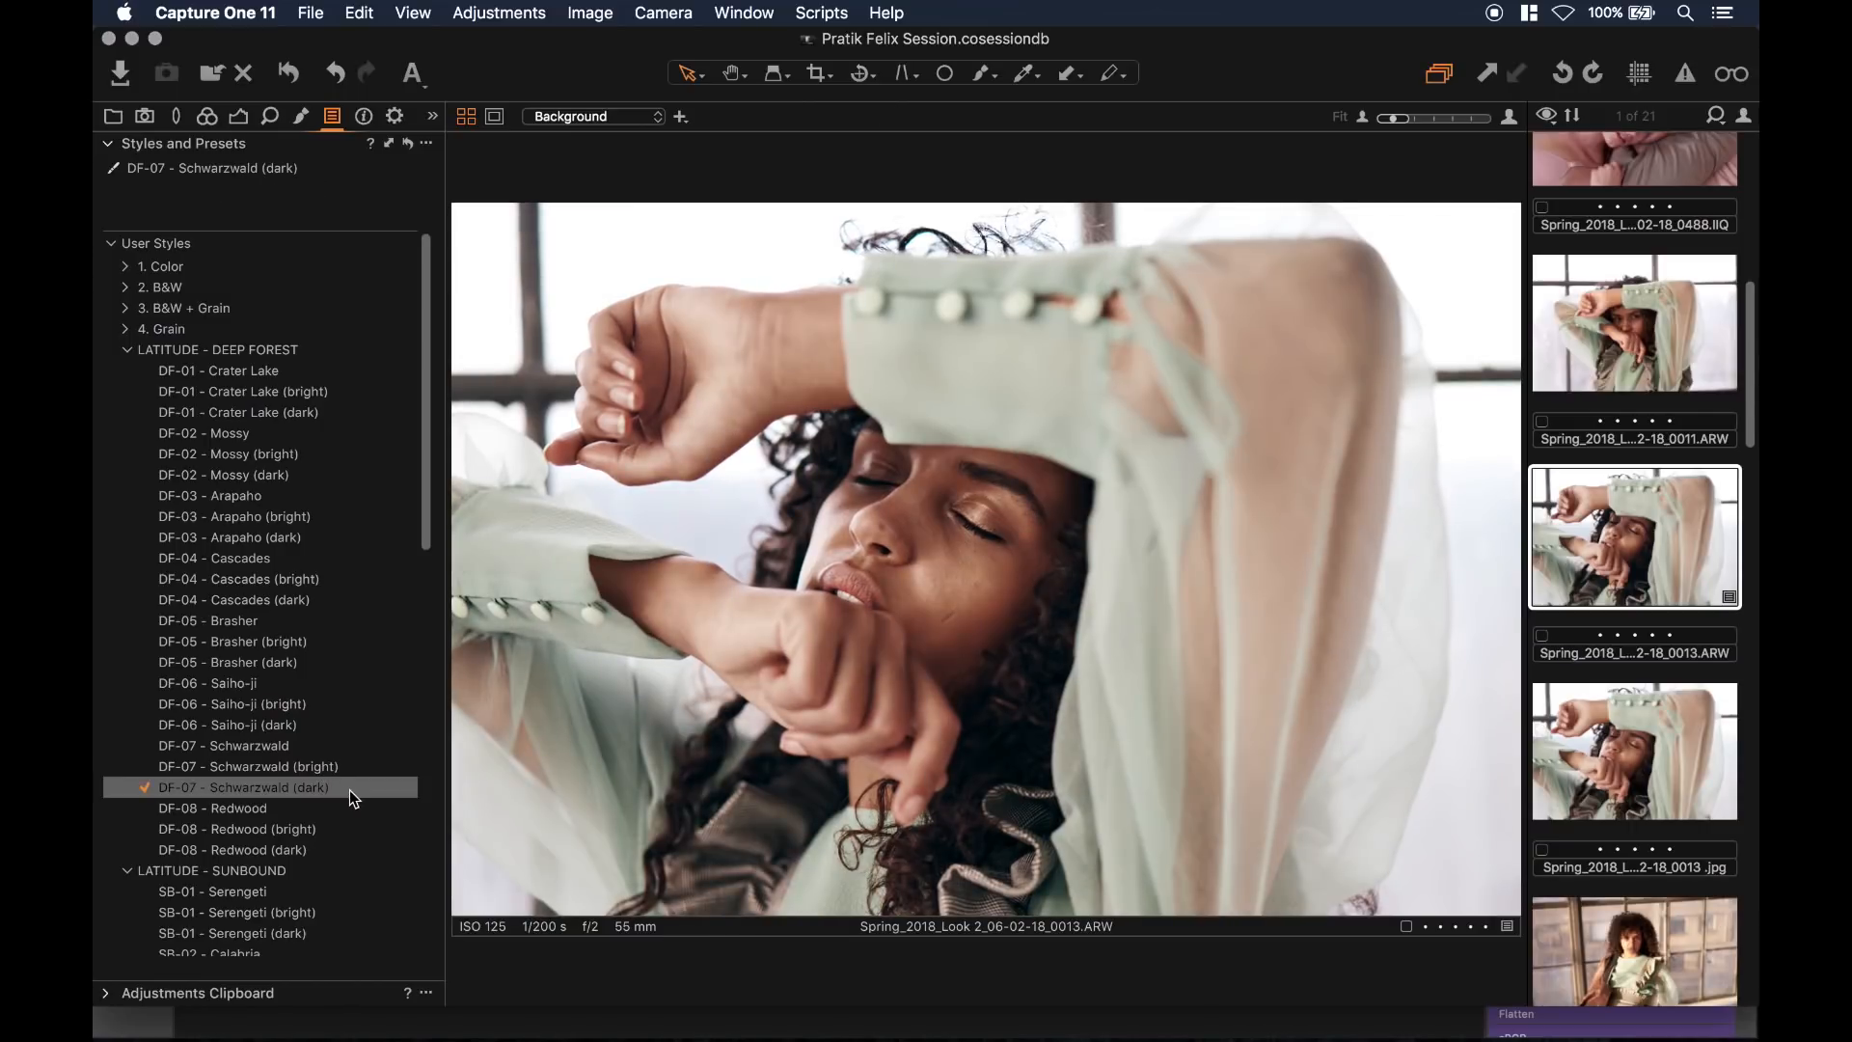
right_click(349, 790)
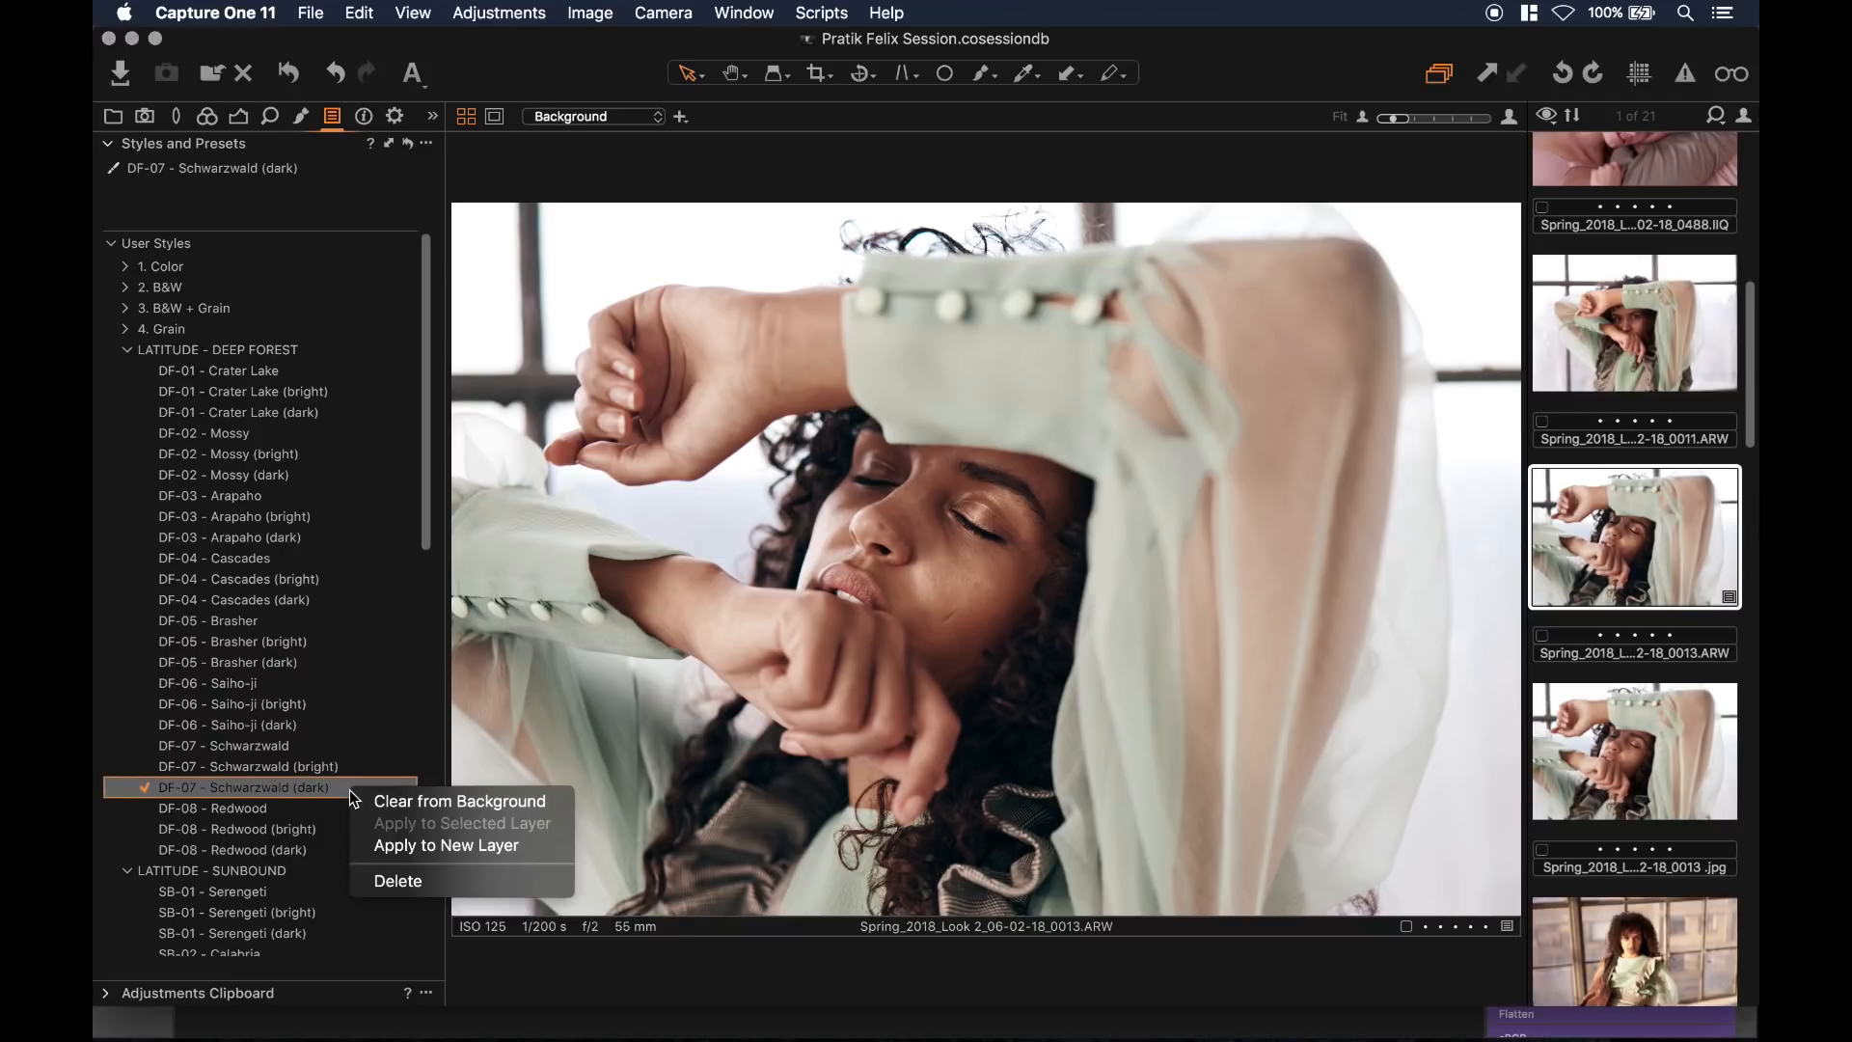
left_click(379, 839)
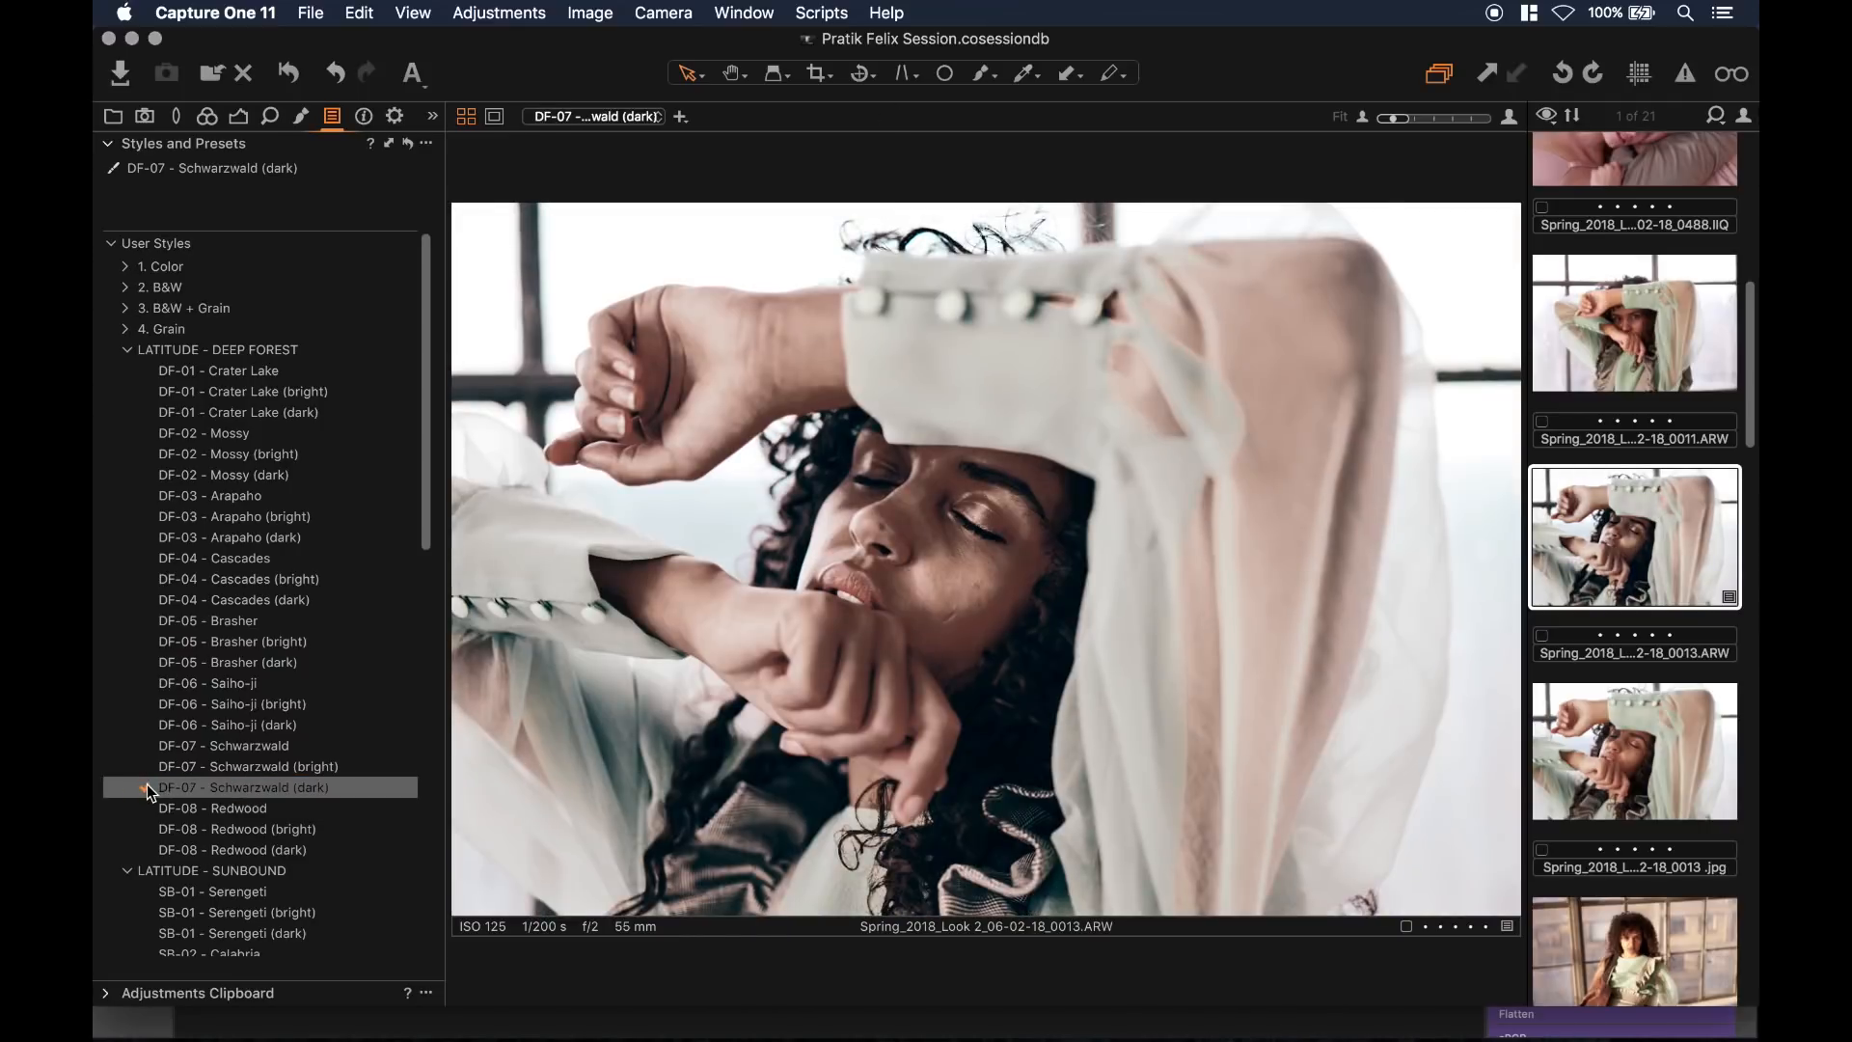
left_click(147, 784)
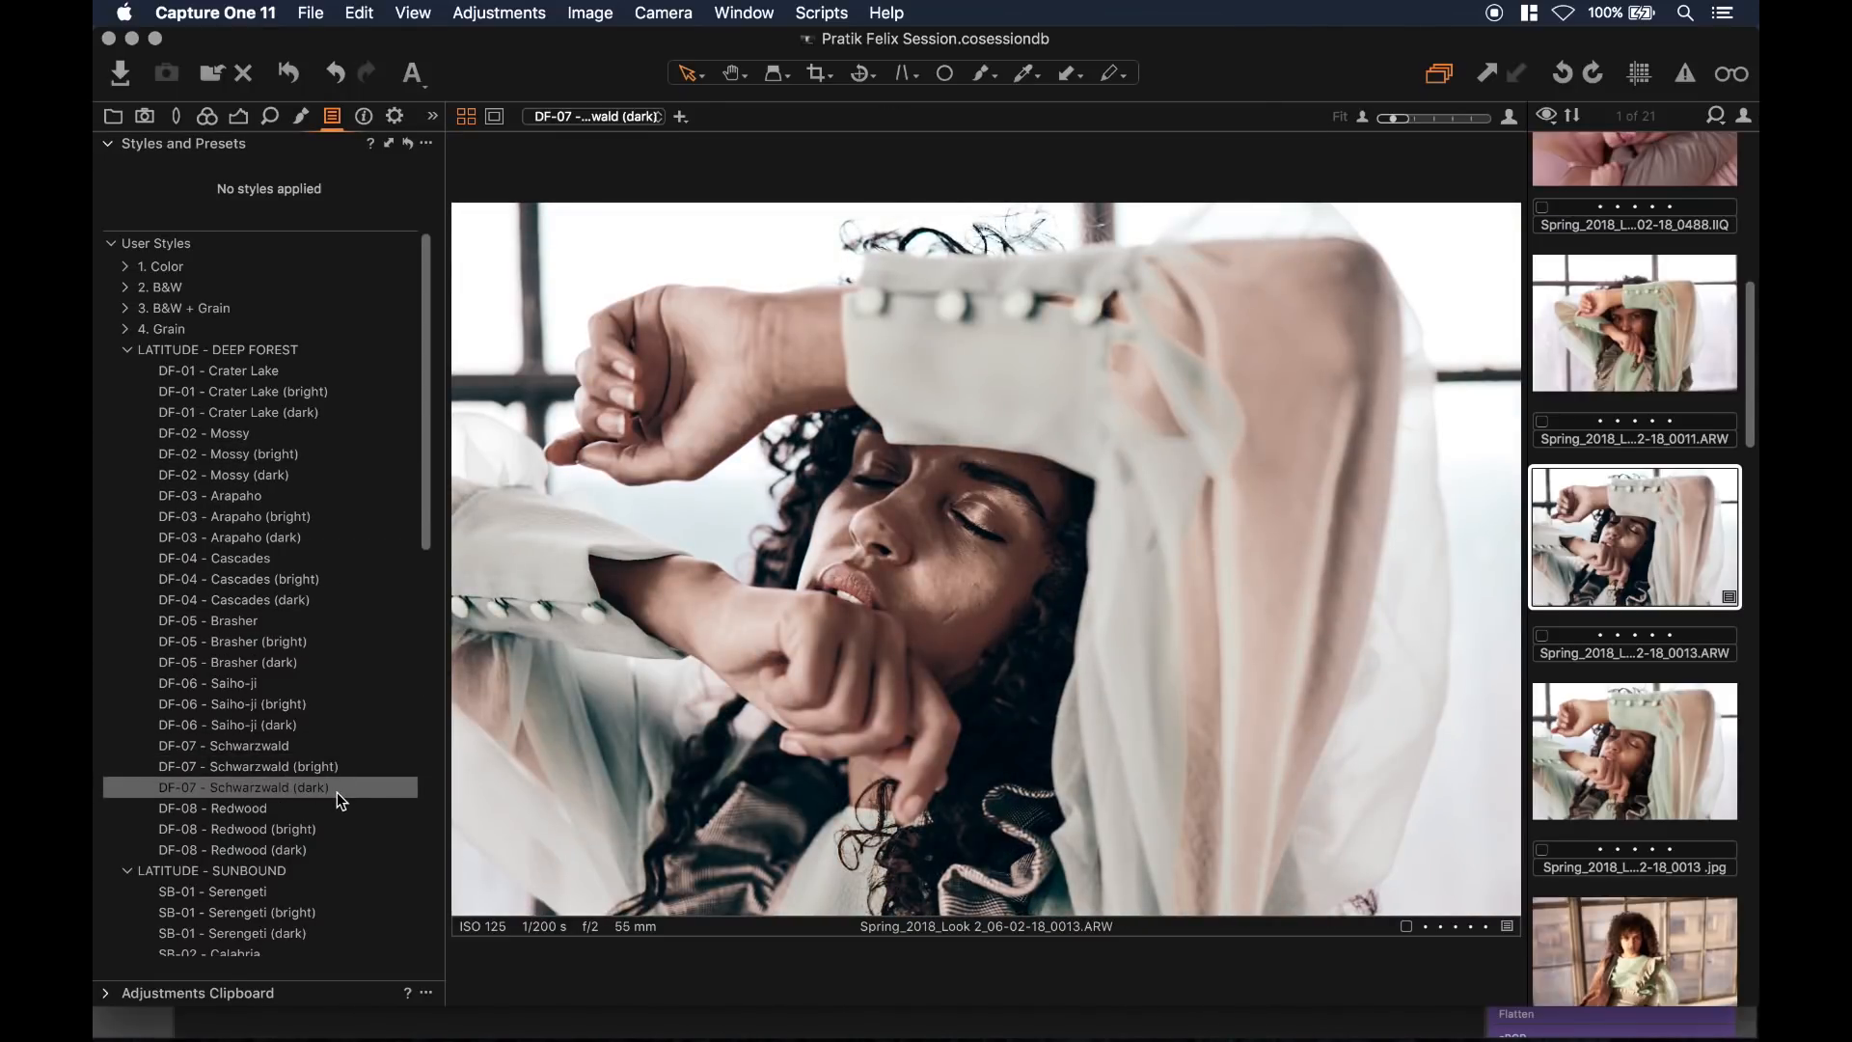
right_click(337, 791)
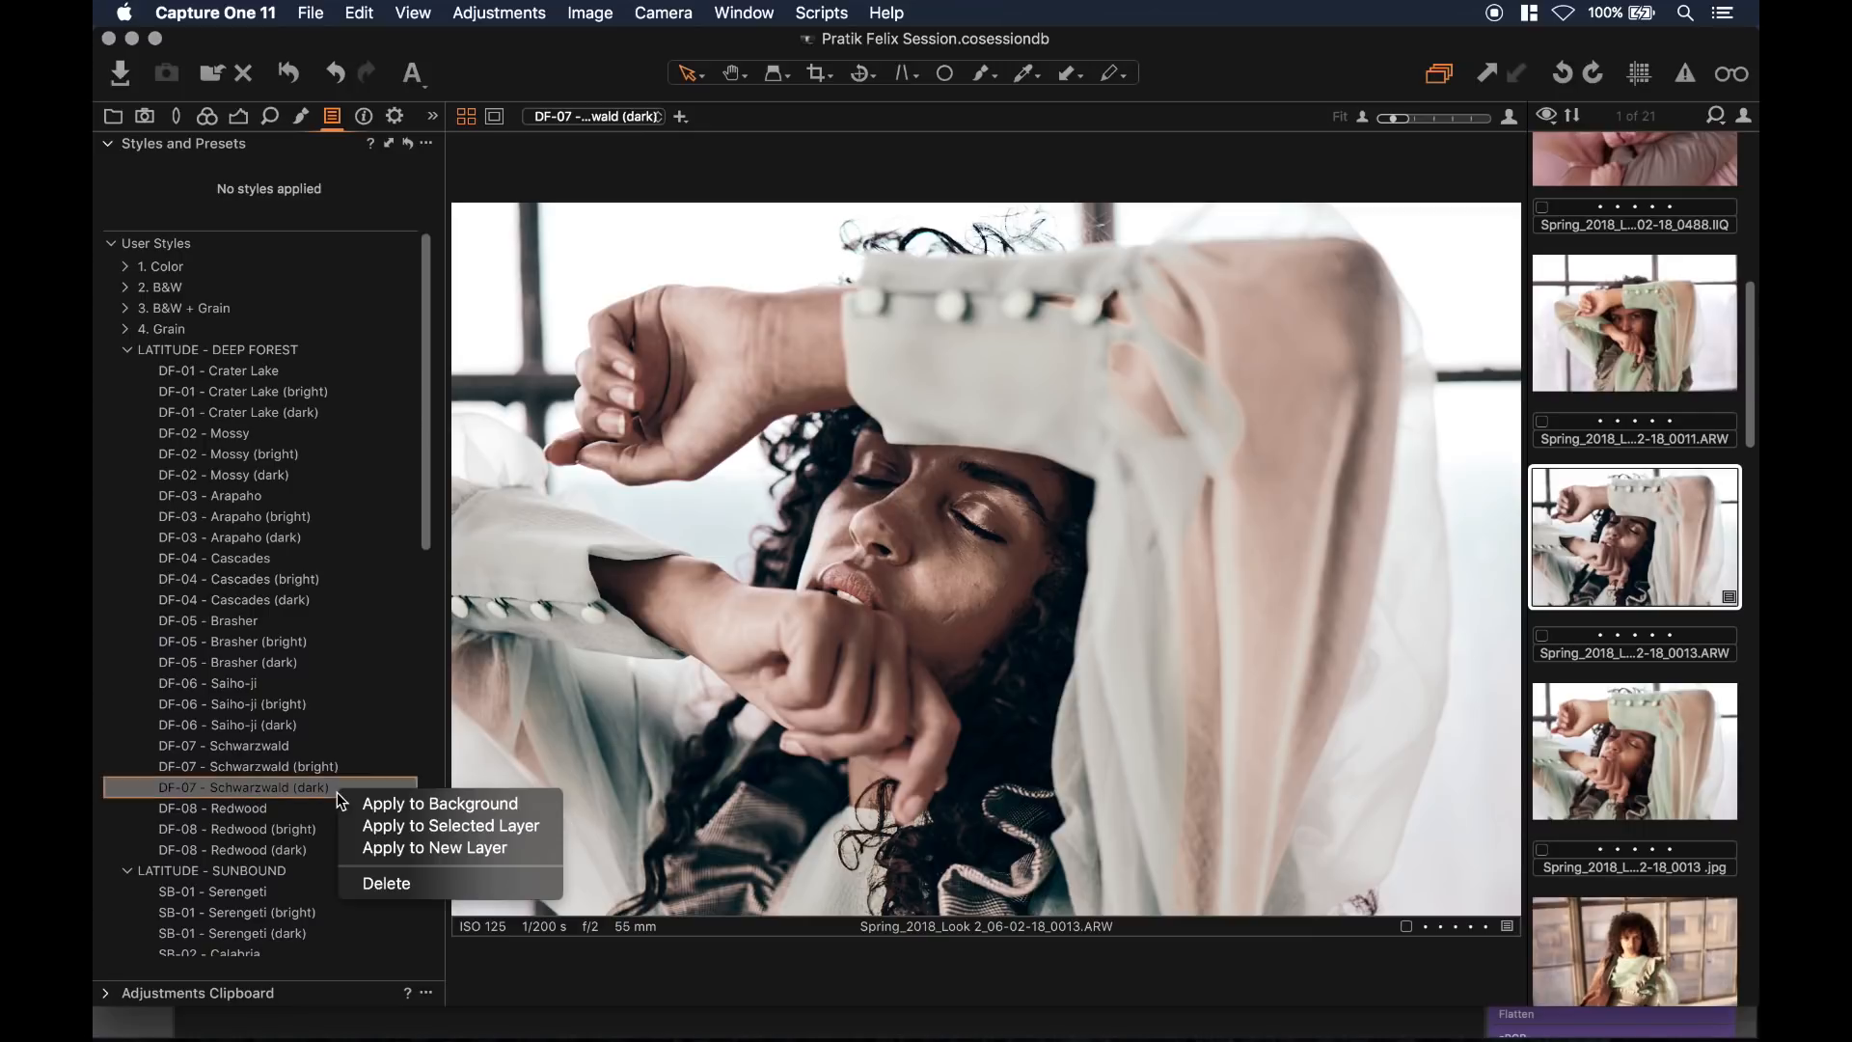
left_click(381, 849)
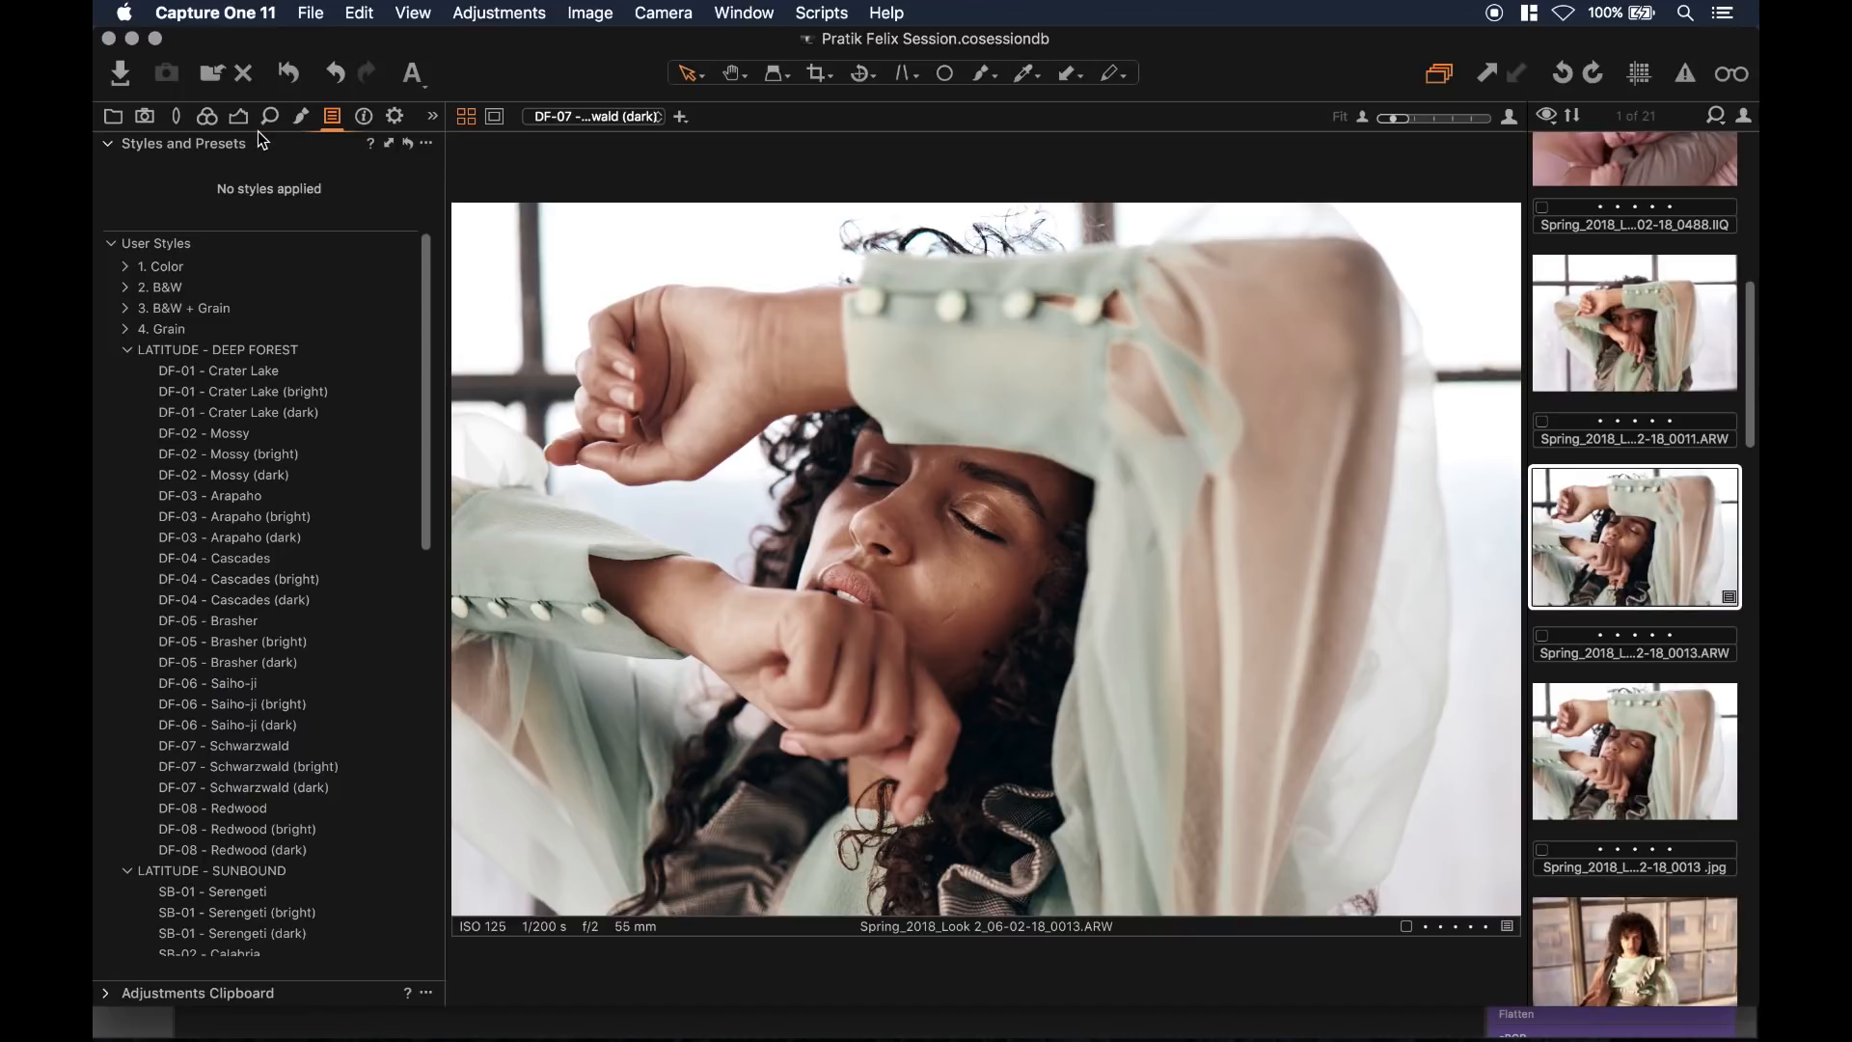
Step: Add the Layers tool to the exposure tools and place it above Exposure
left_click(240, 118)
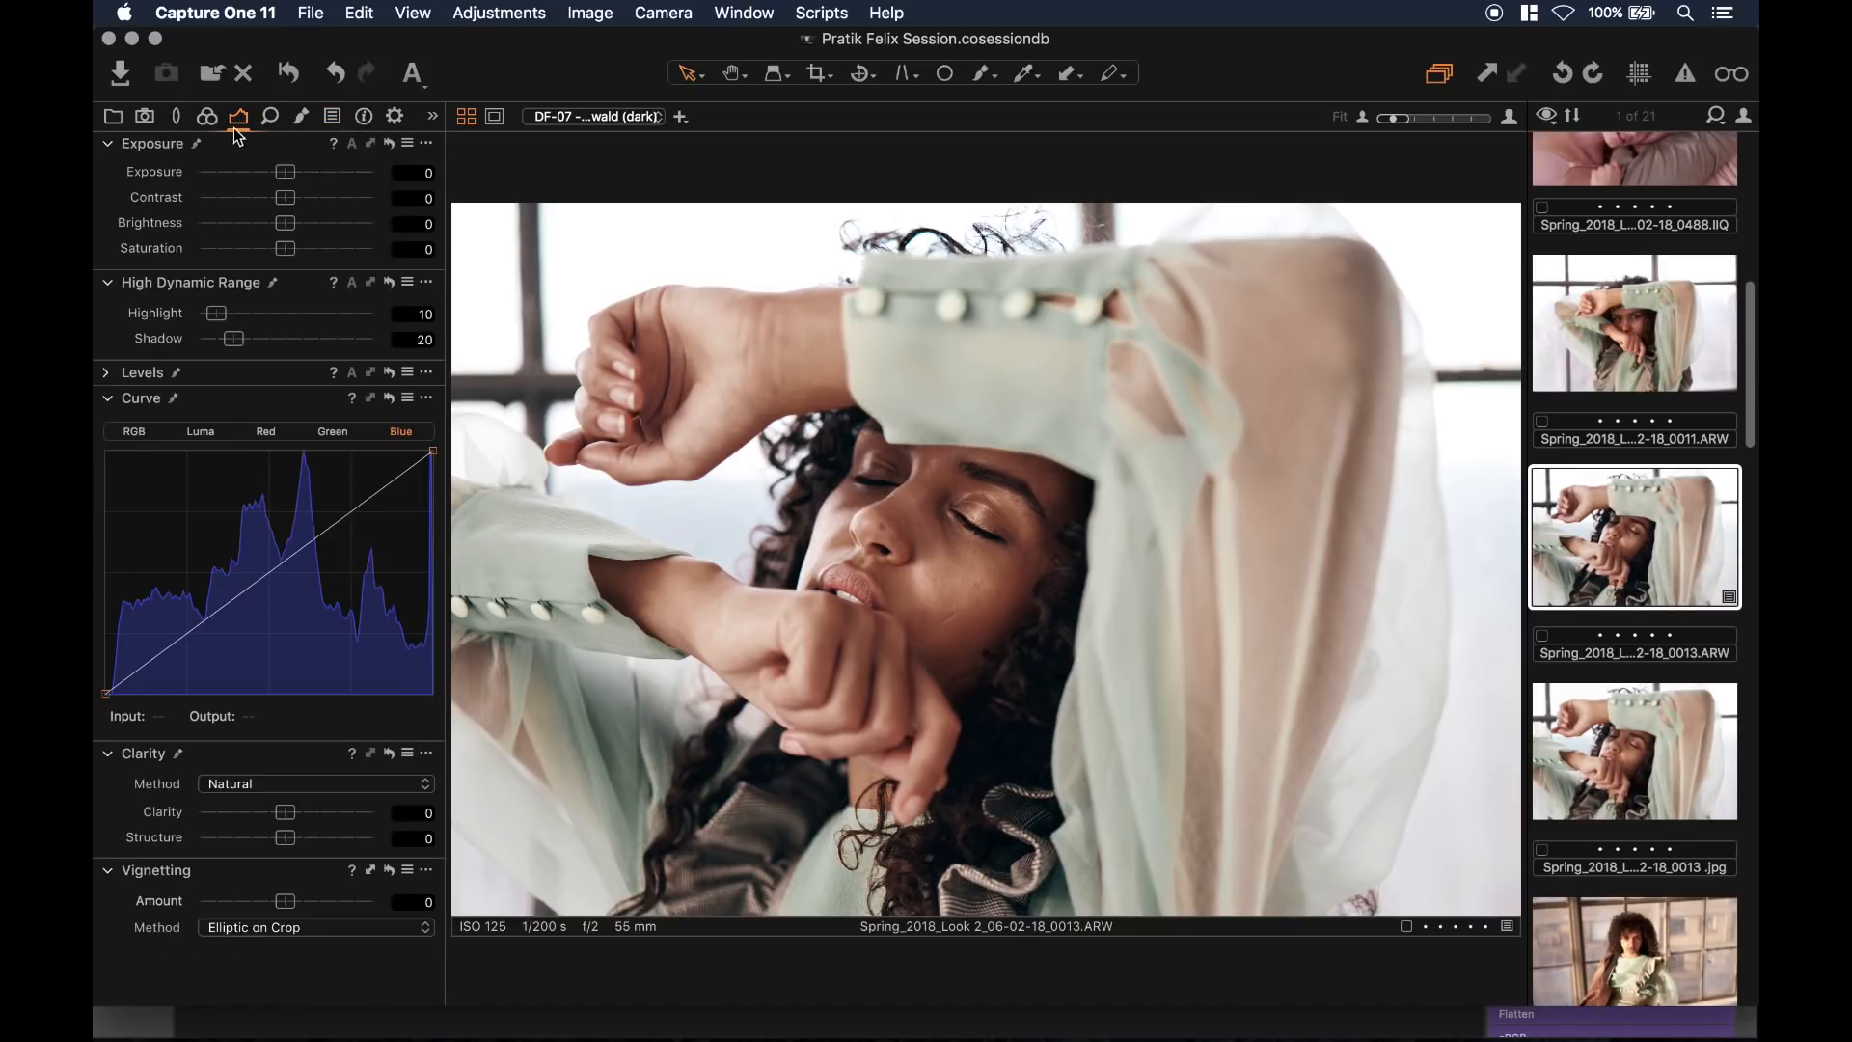
left_click(270, 117)
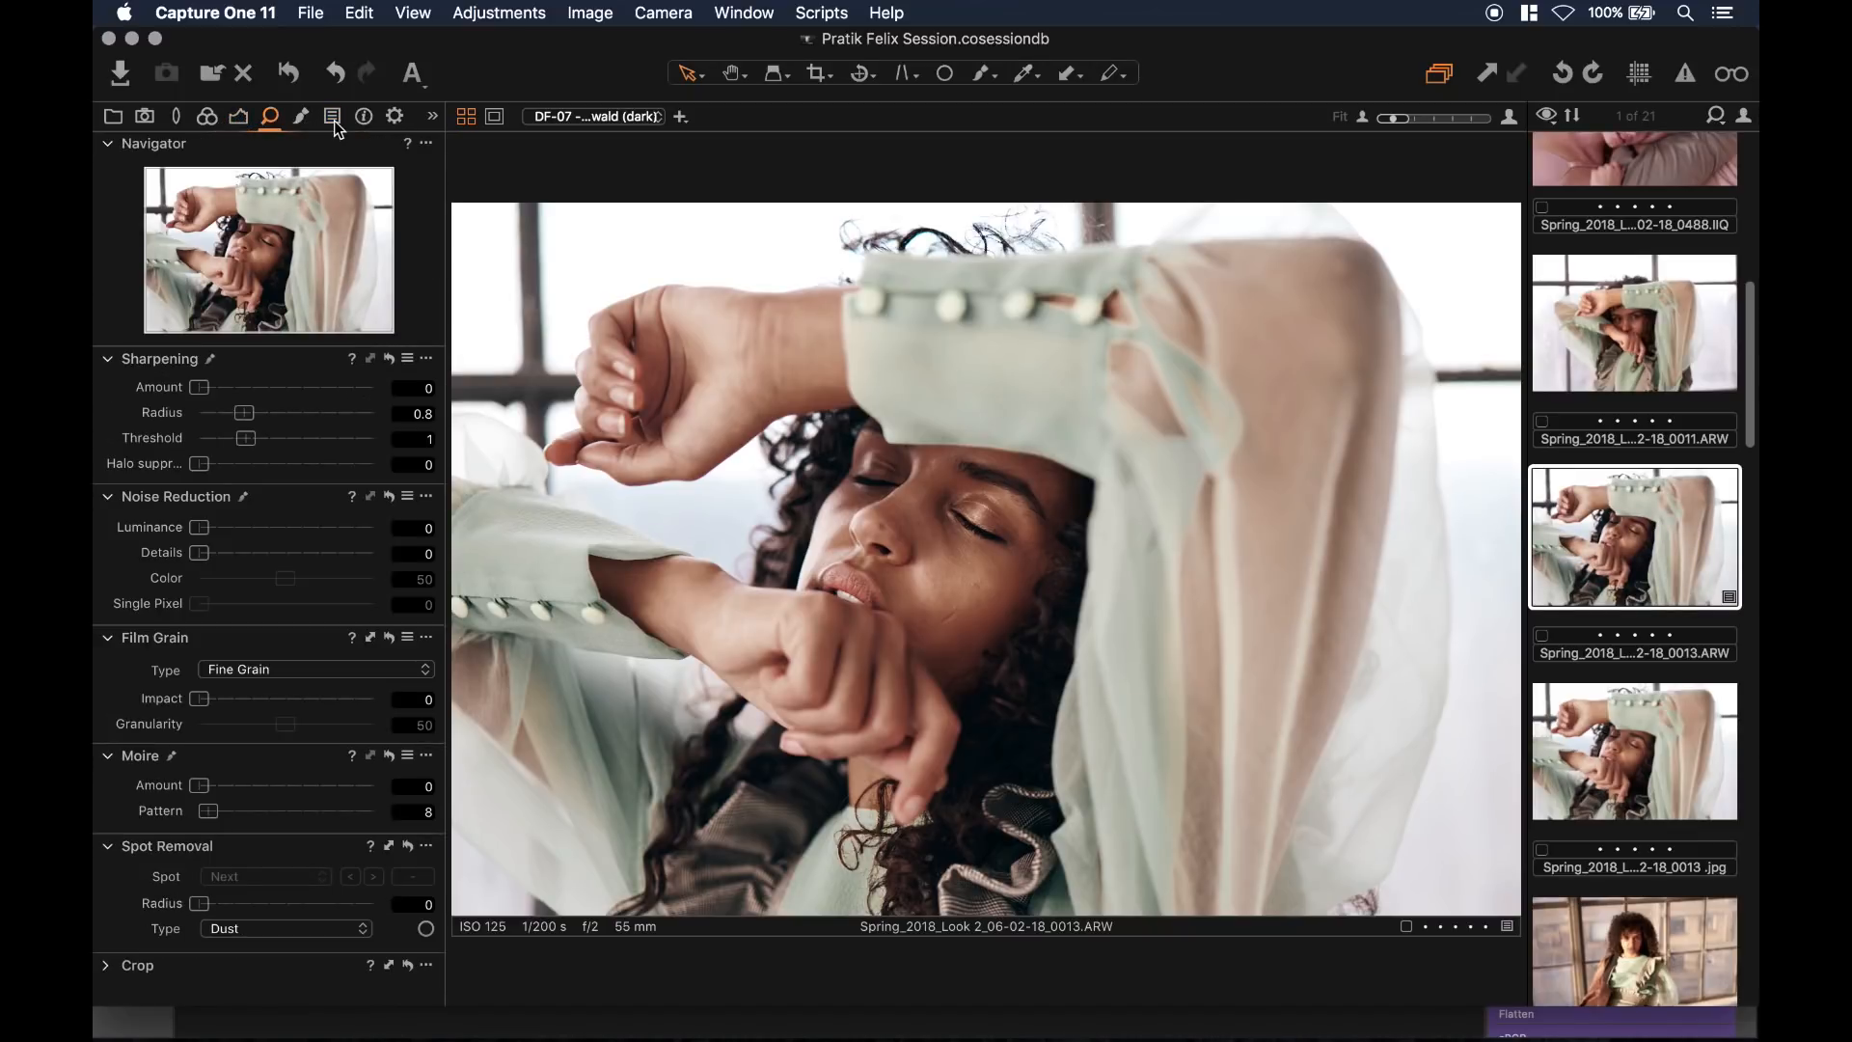
left_click(334, 120)
left_click(238, 115)
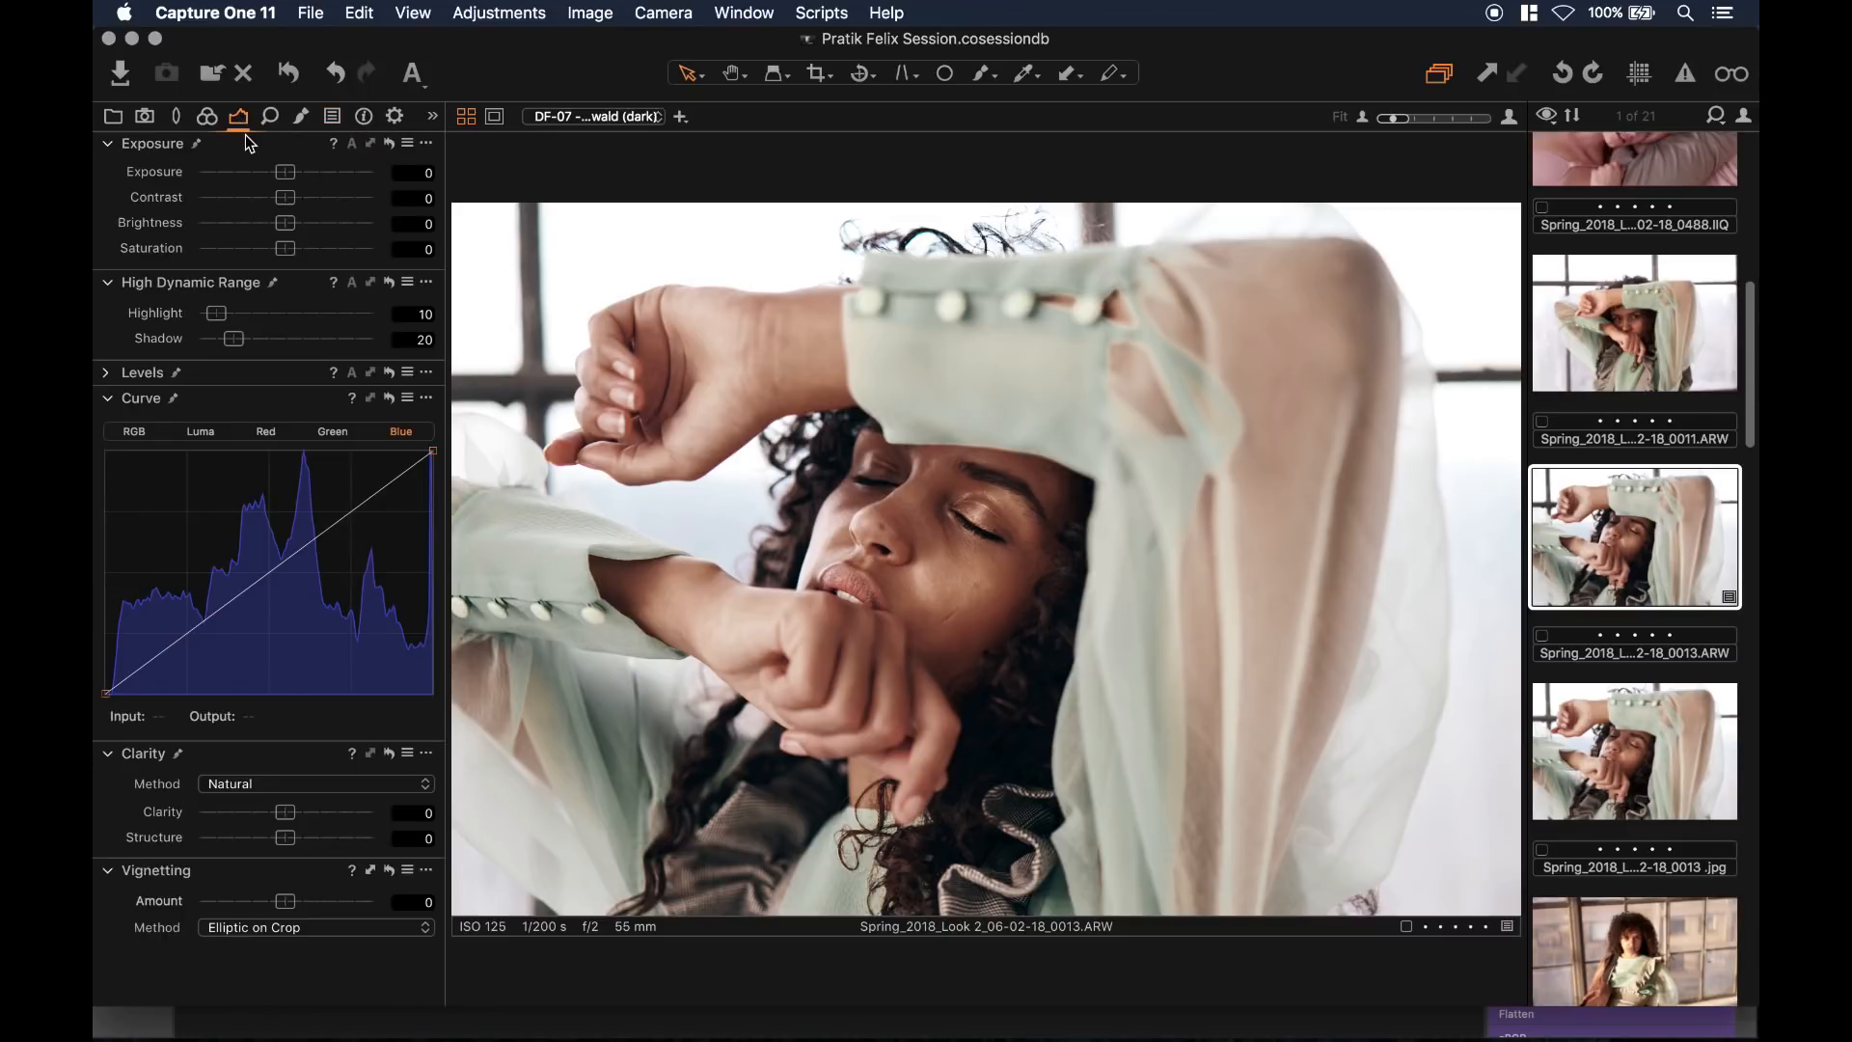
right_click(230, 146)
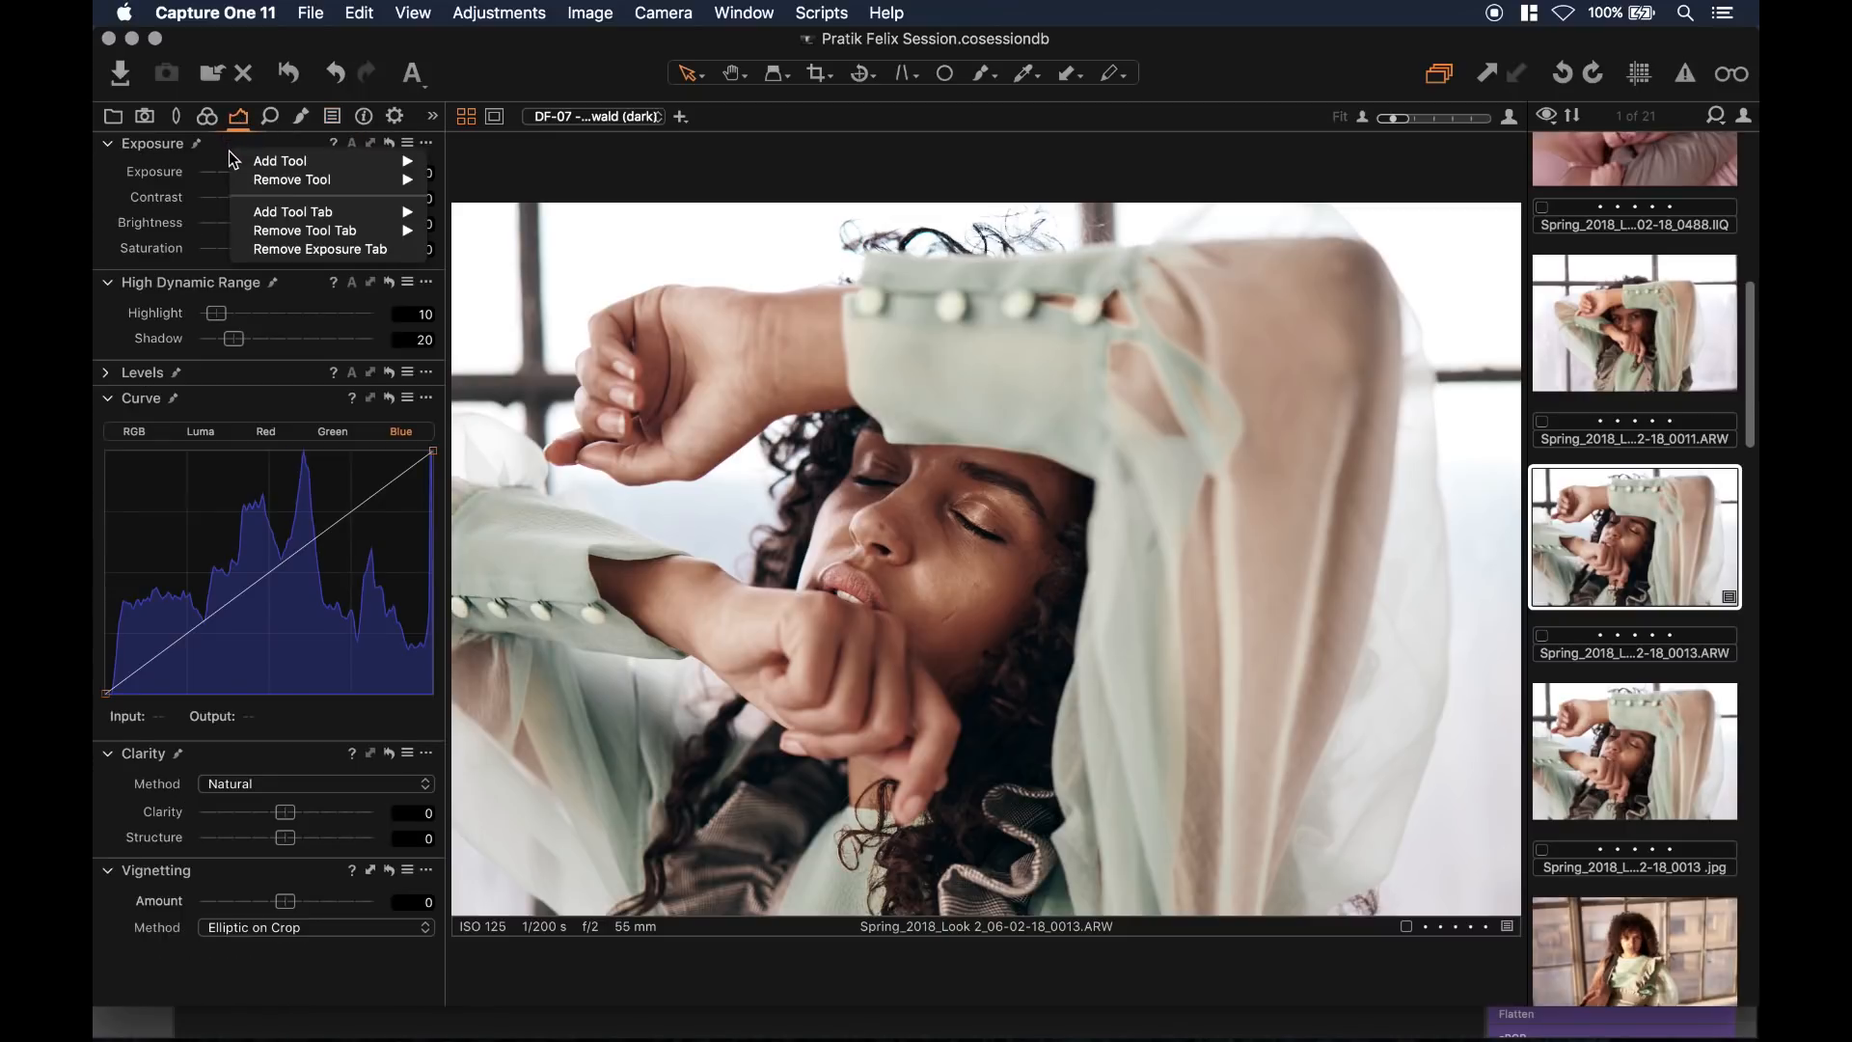
mouse_move(297, 162)
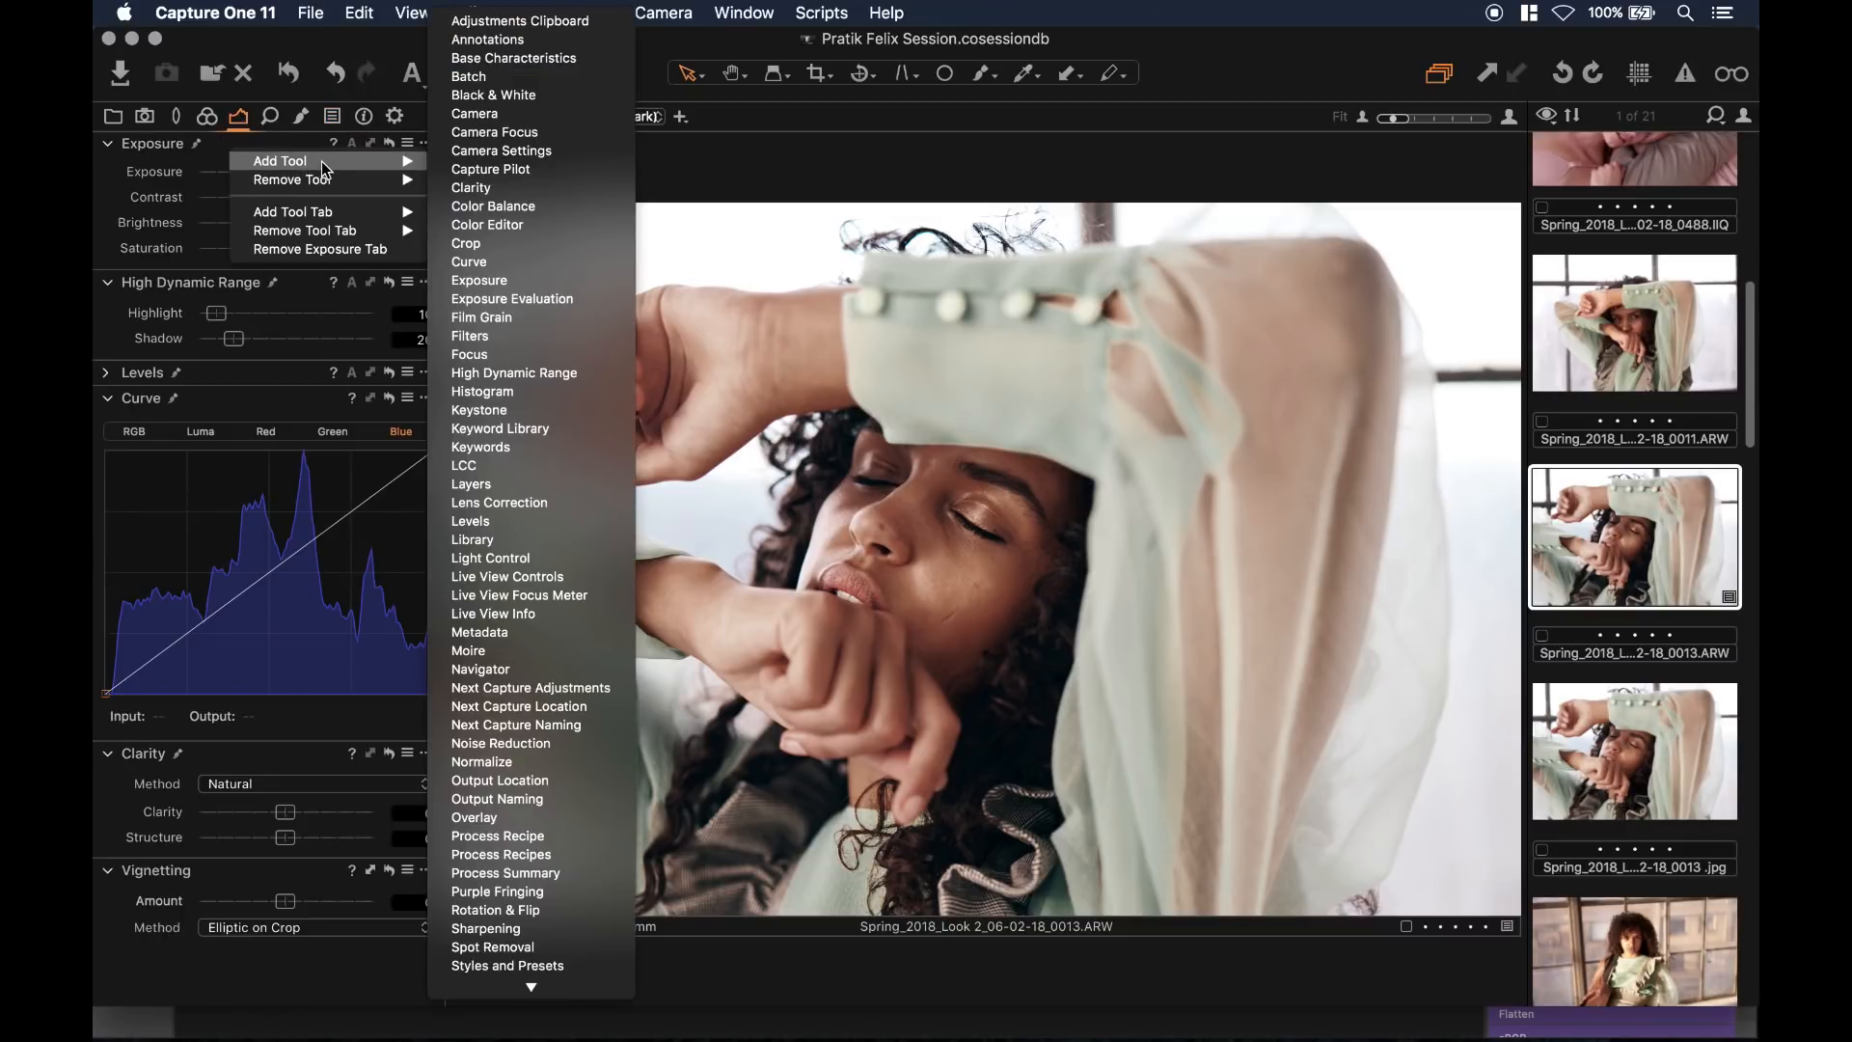
left_click(457, 485)
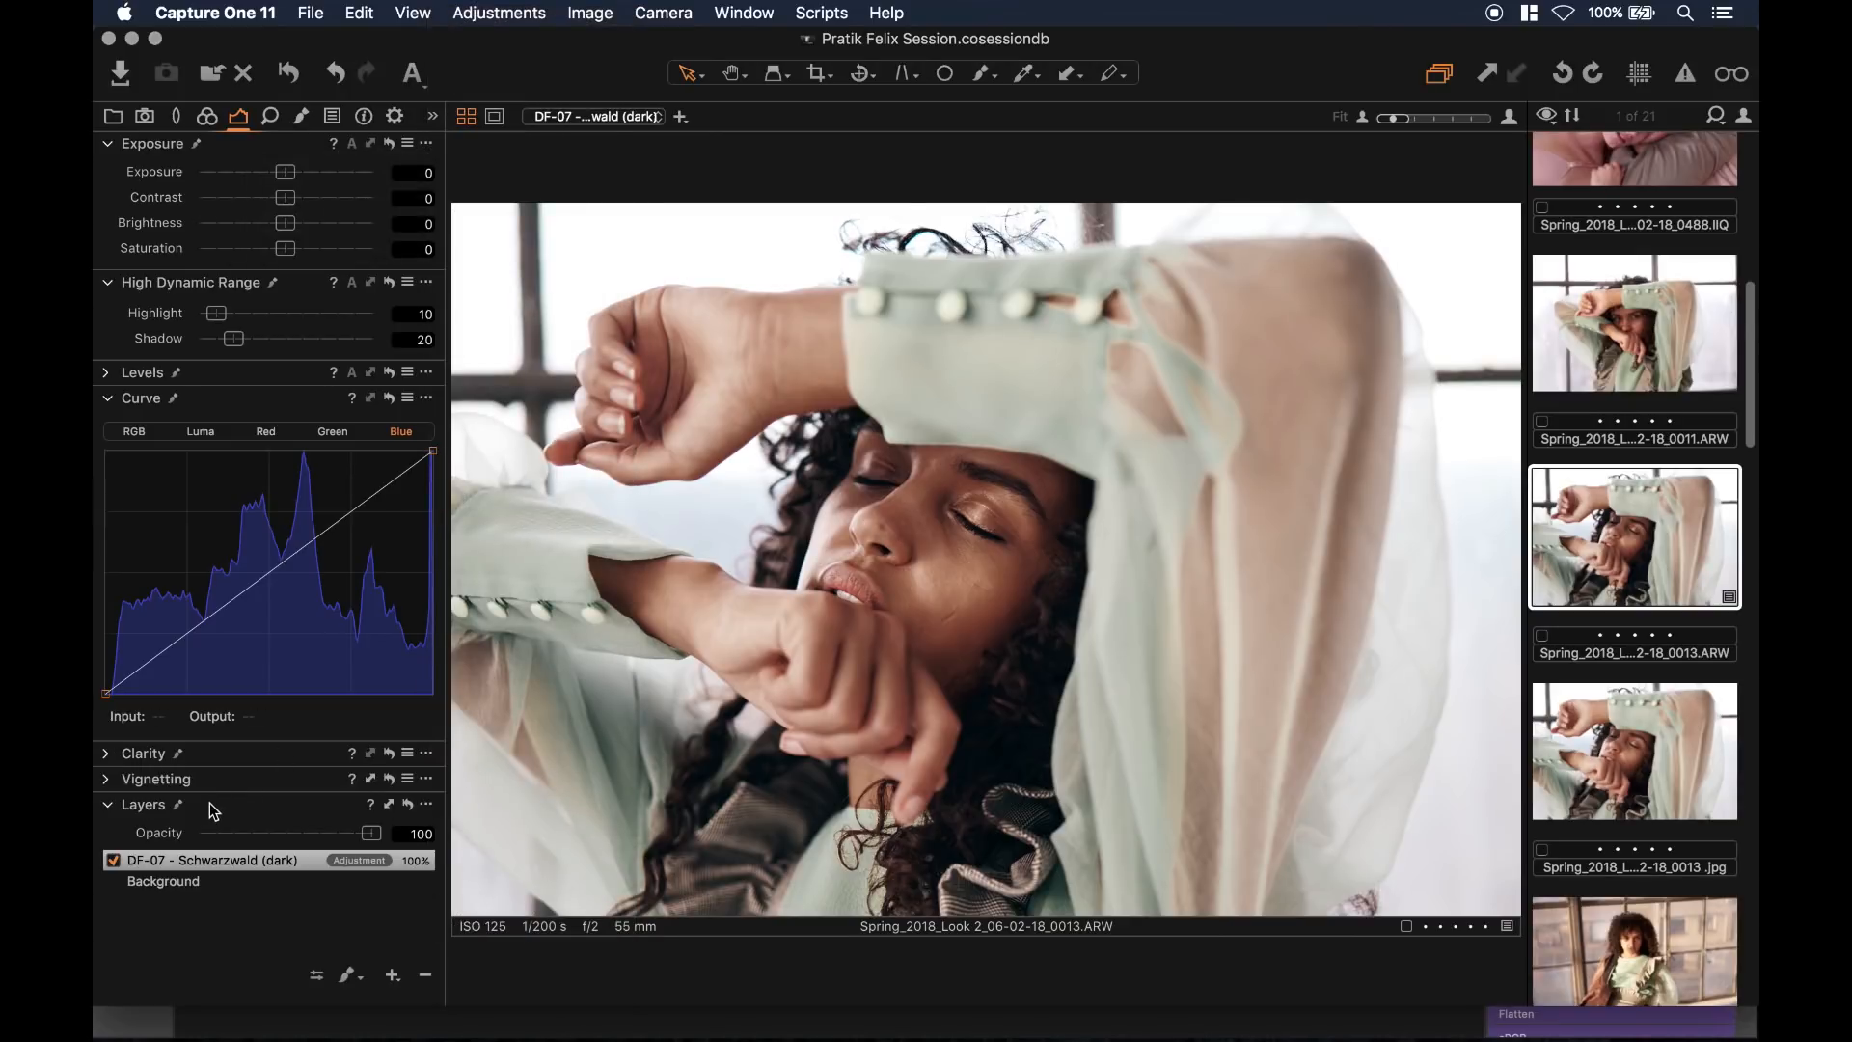
left_click_drag(210, 802, 246, 177)
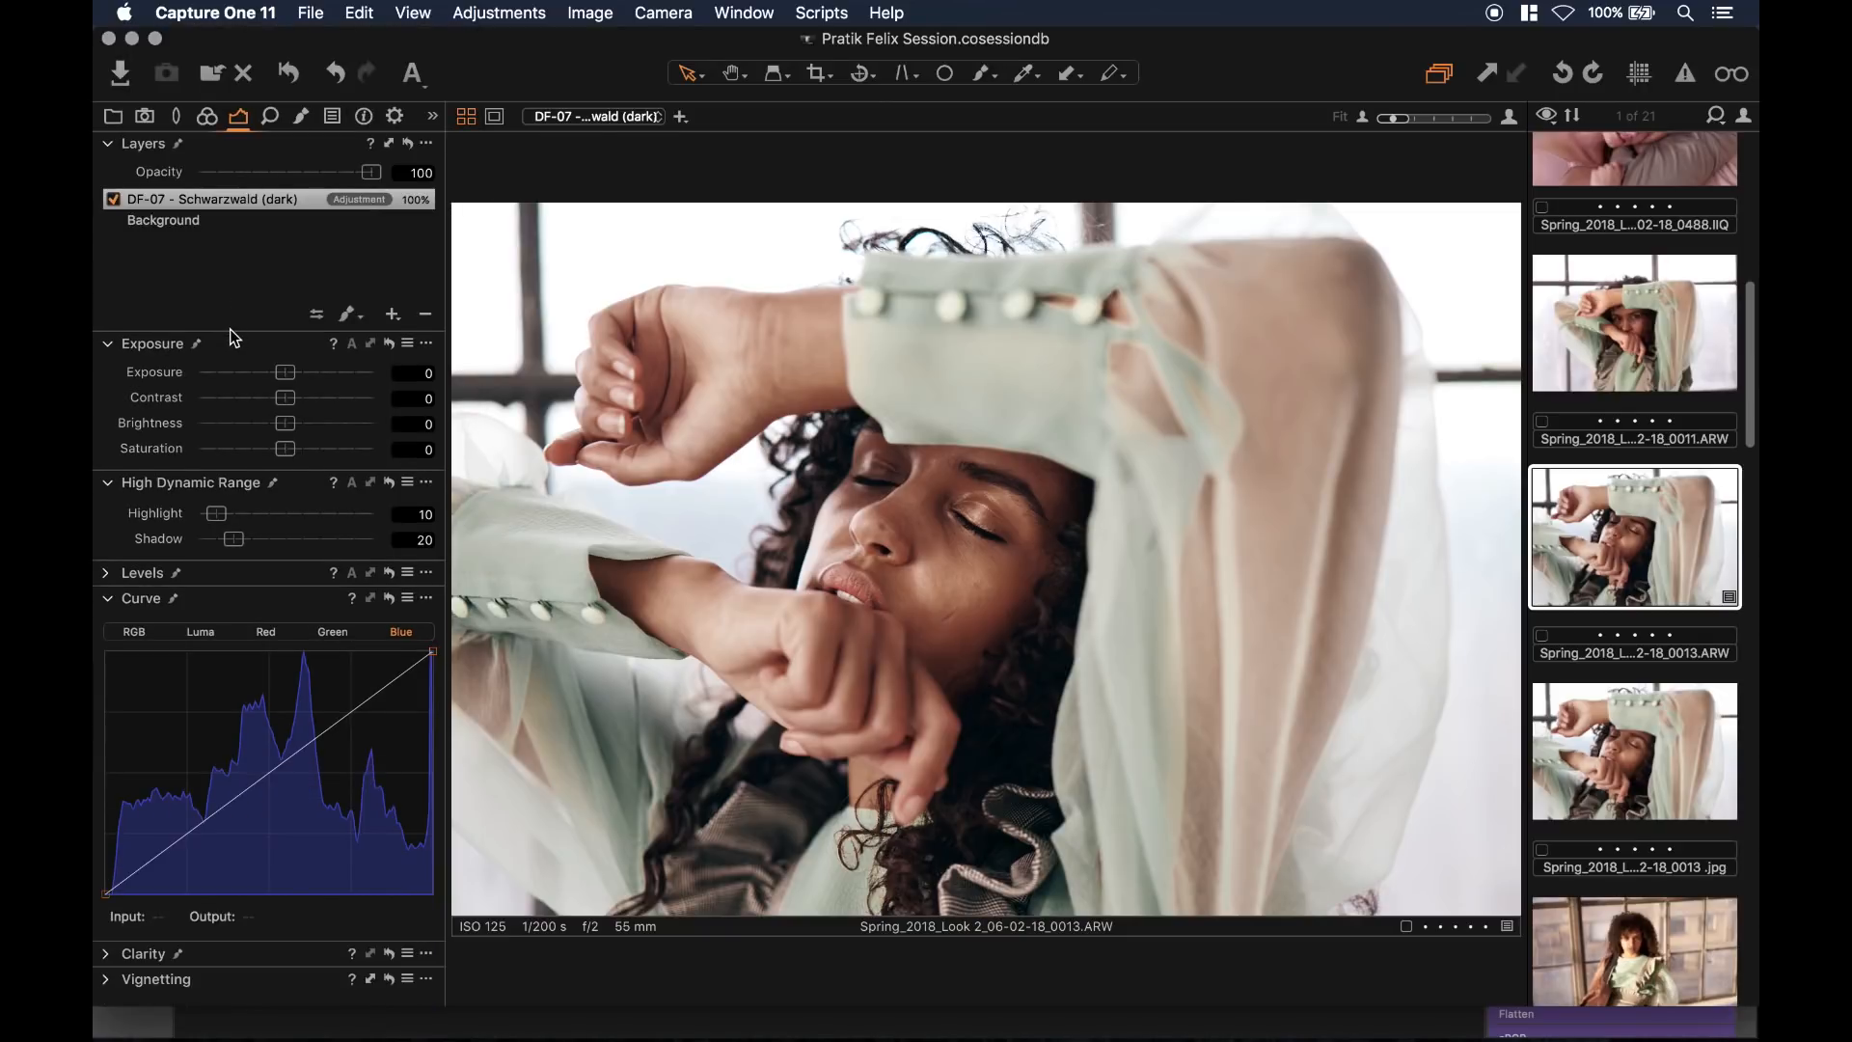
Step: Compare the portrait with the DF-07 - Schwarzwald (dark) layer off and on, and set the layer's opacity to 82
left_click(113, 199)
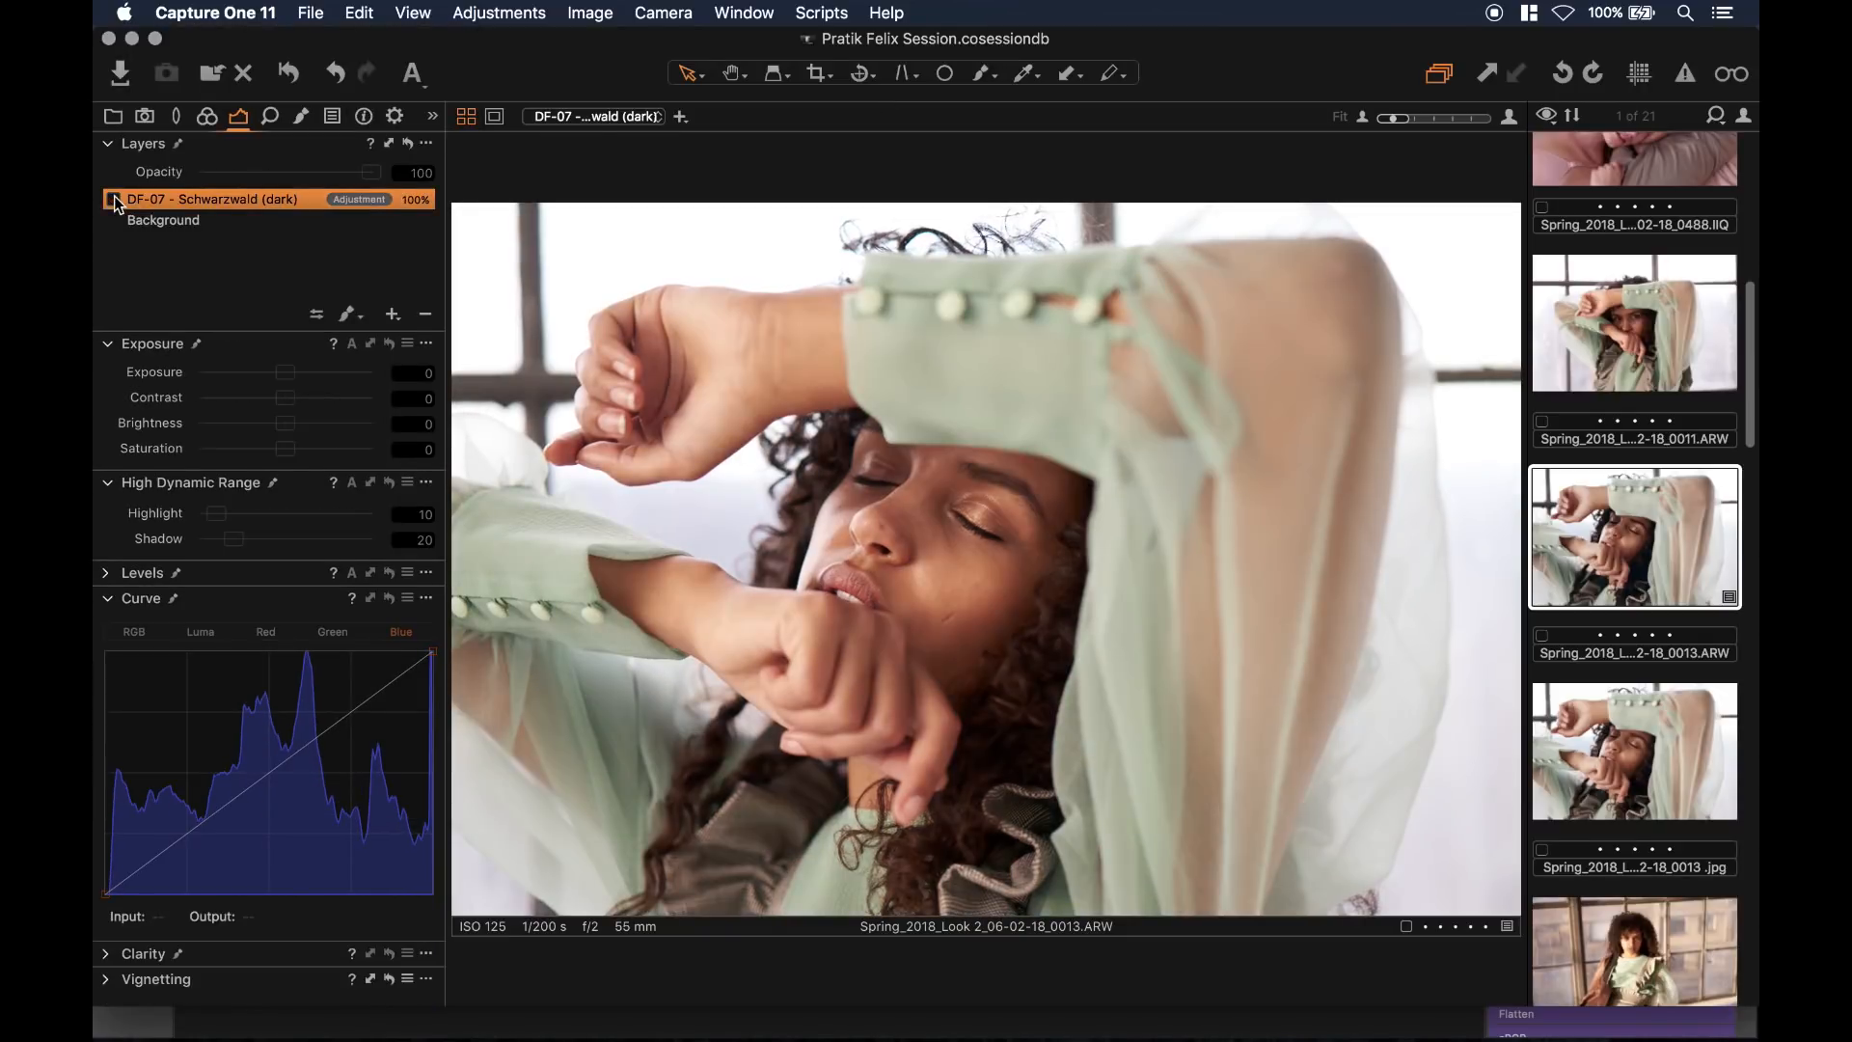
left_click(114, 200)
left_click(114, 200)
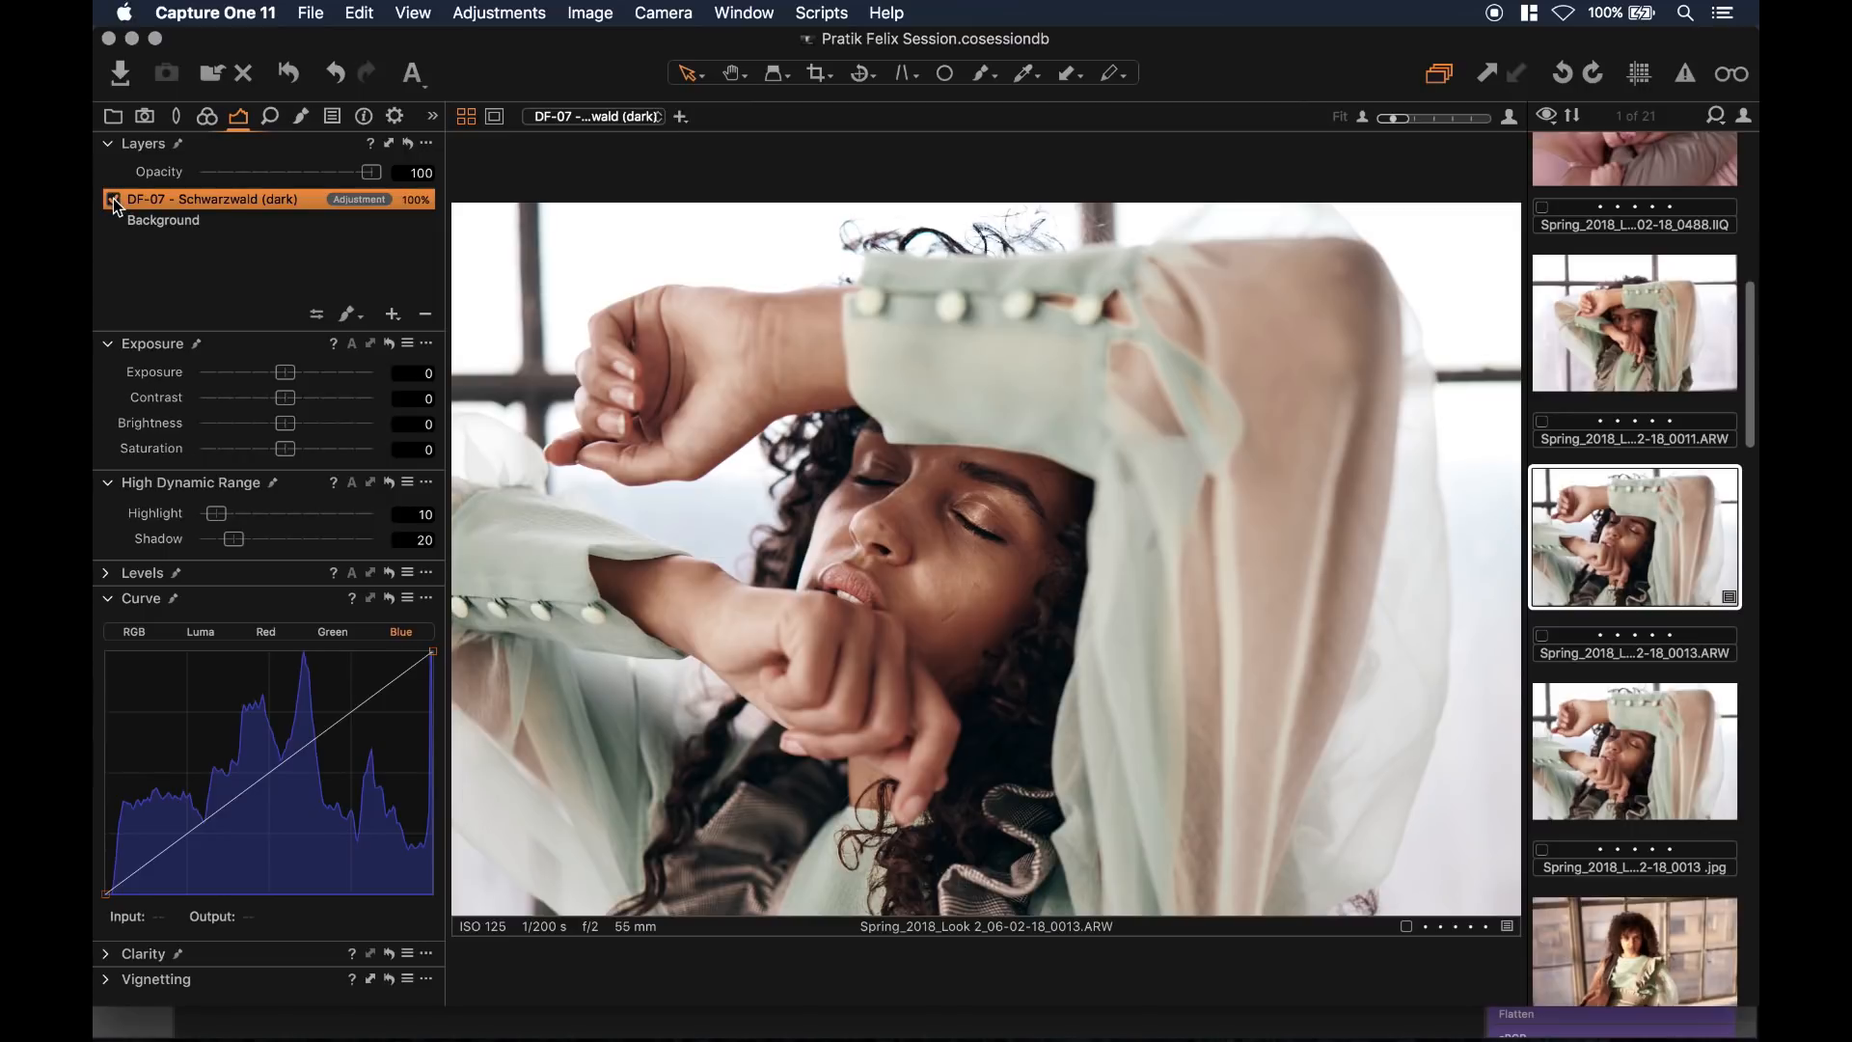
left_click(114, 200)
mouse_move(370, 173)
left_mouse_down()
mouse_move(194, 175)
mouse_move(396, 171)
mouse_move(344, 174)
left_mouse_up()
left_click(118, 200)
left_click(118, 200)
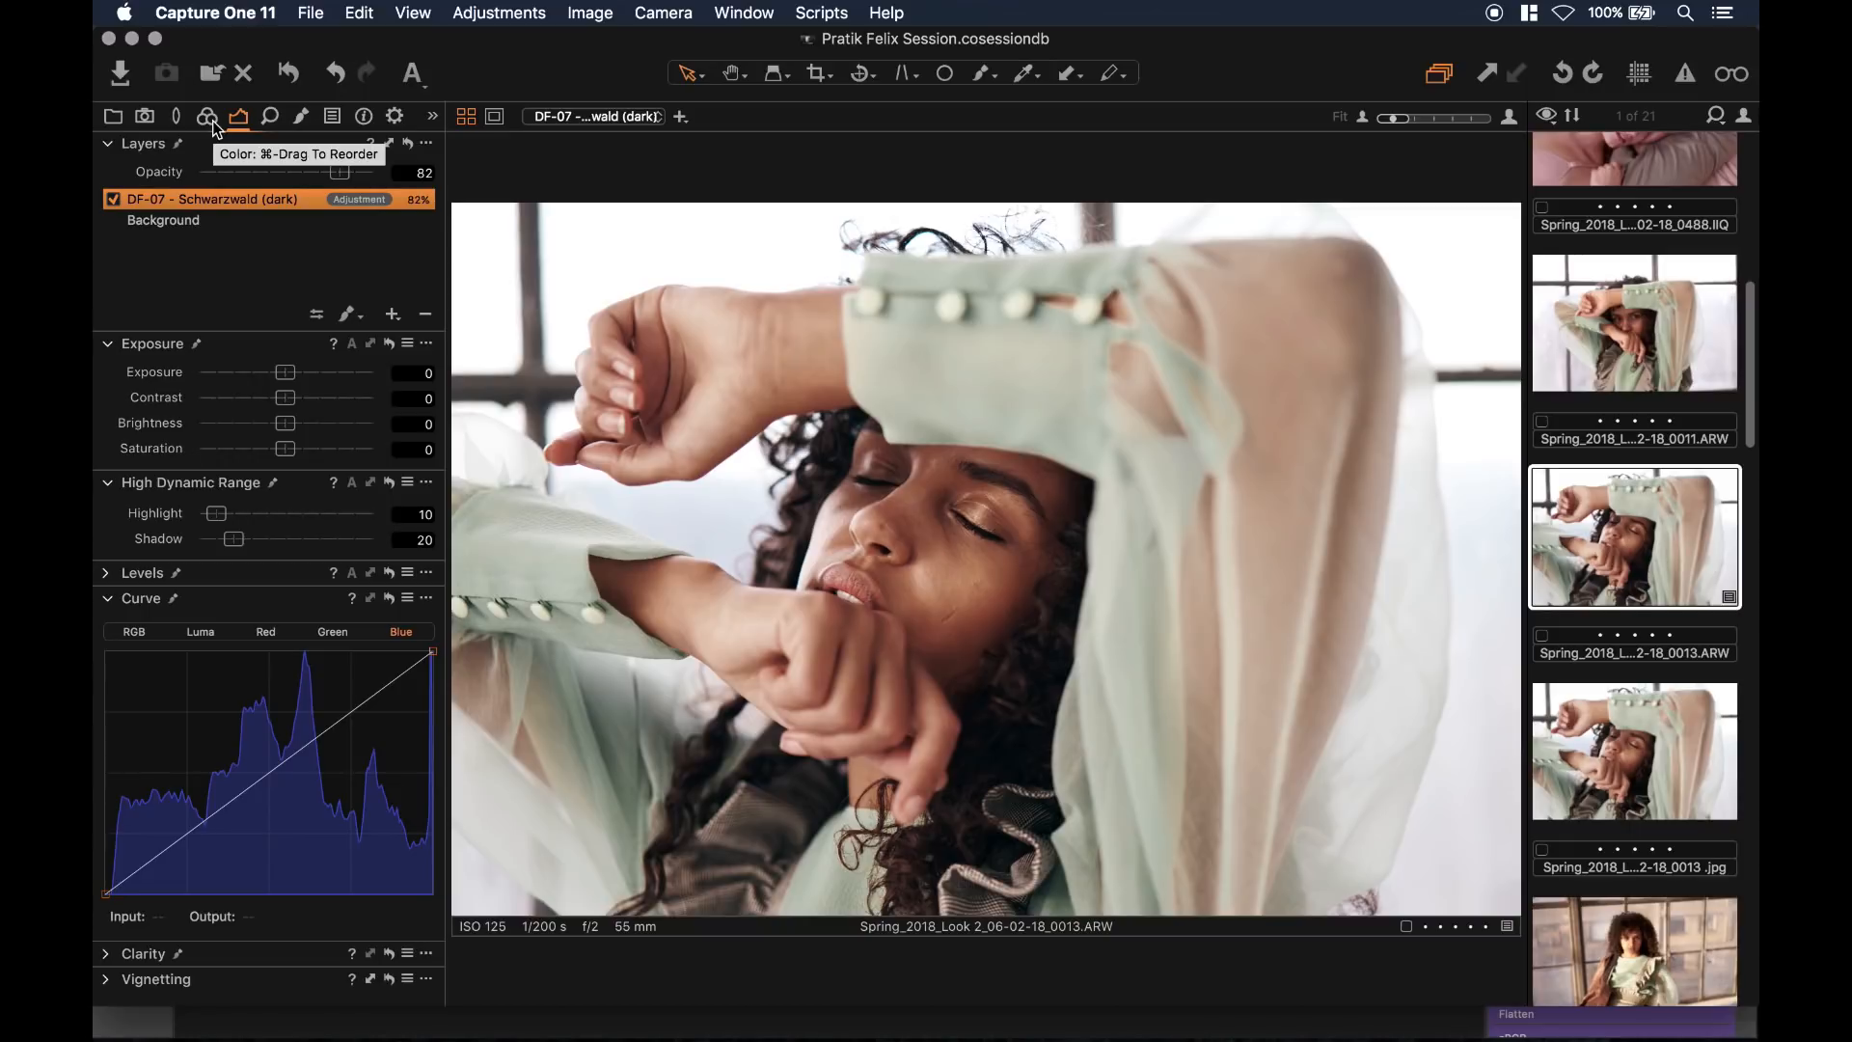
Step: Reshape the style layer's RGB curve by lowering the black point fully and raising the midpoint to about input 125, output 114
left_click(135, 633)
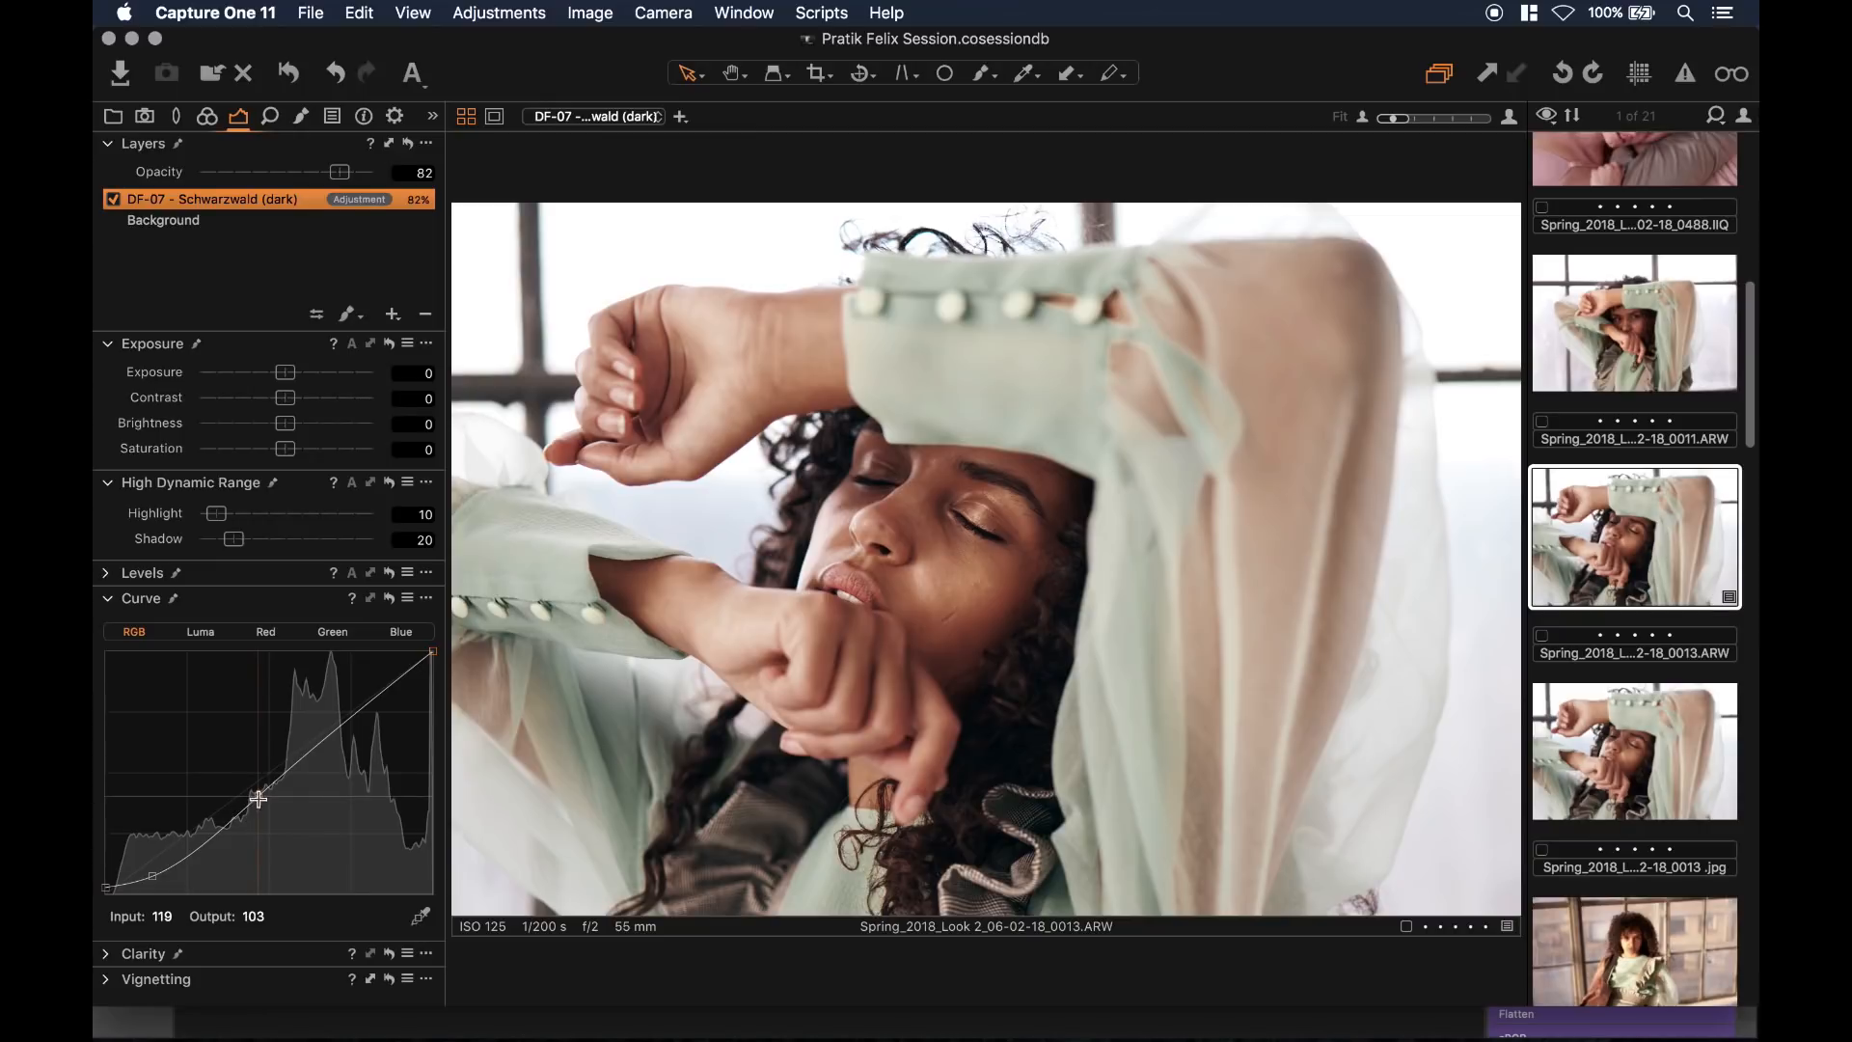
left_click(153, 874)
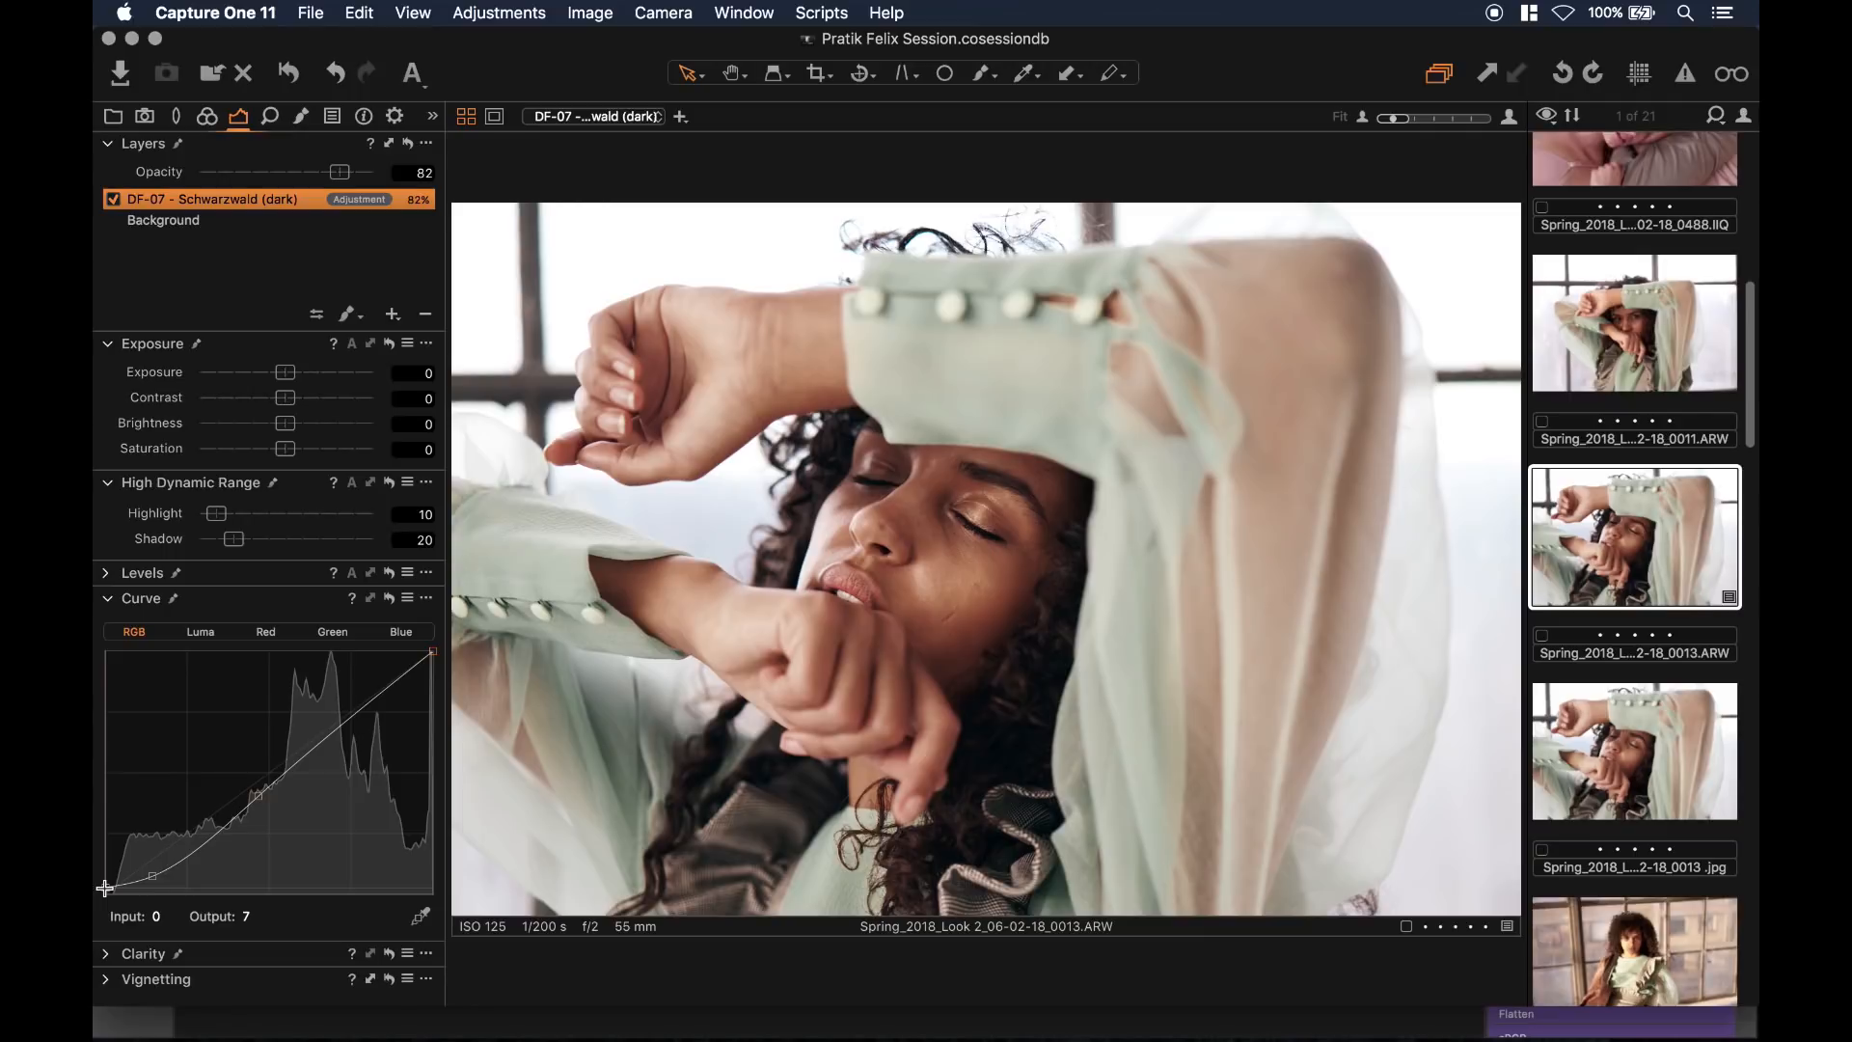
left_click_drag(105, 887, 101, 910)
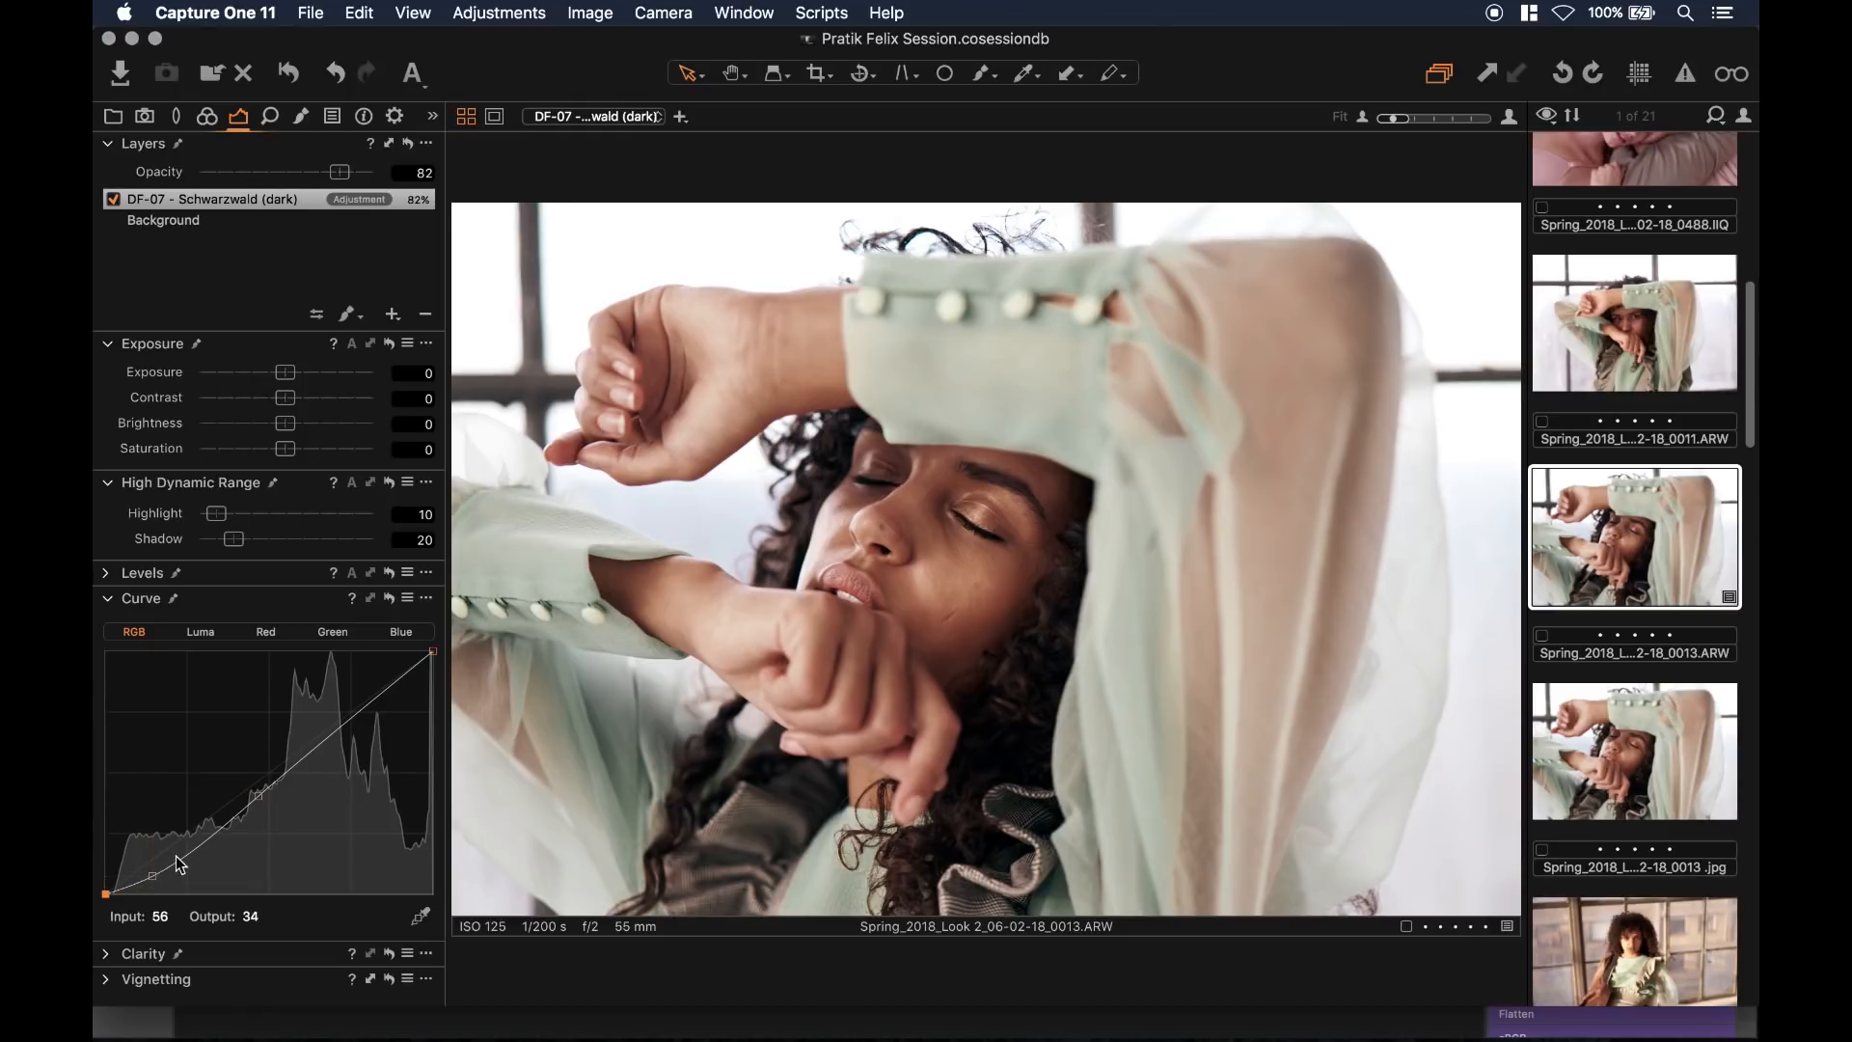
left_click_drag(261, 794, 267, 781)
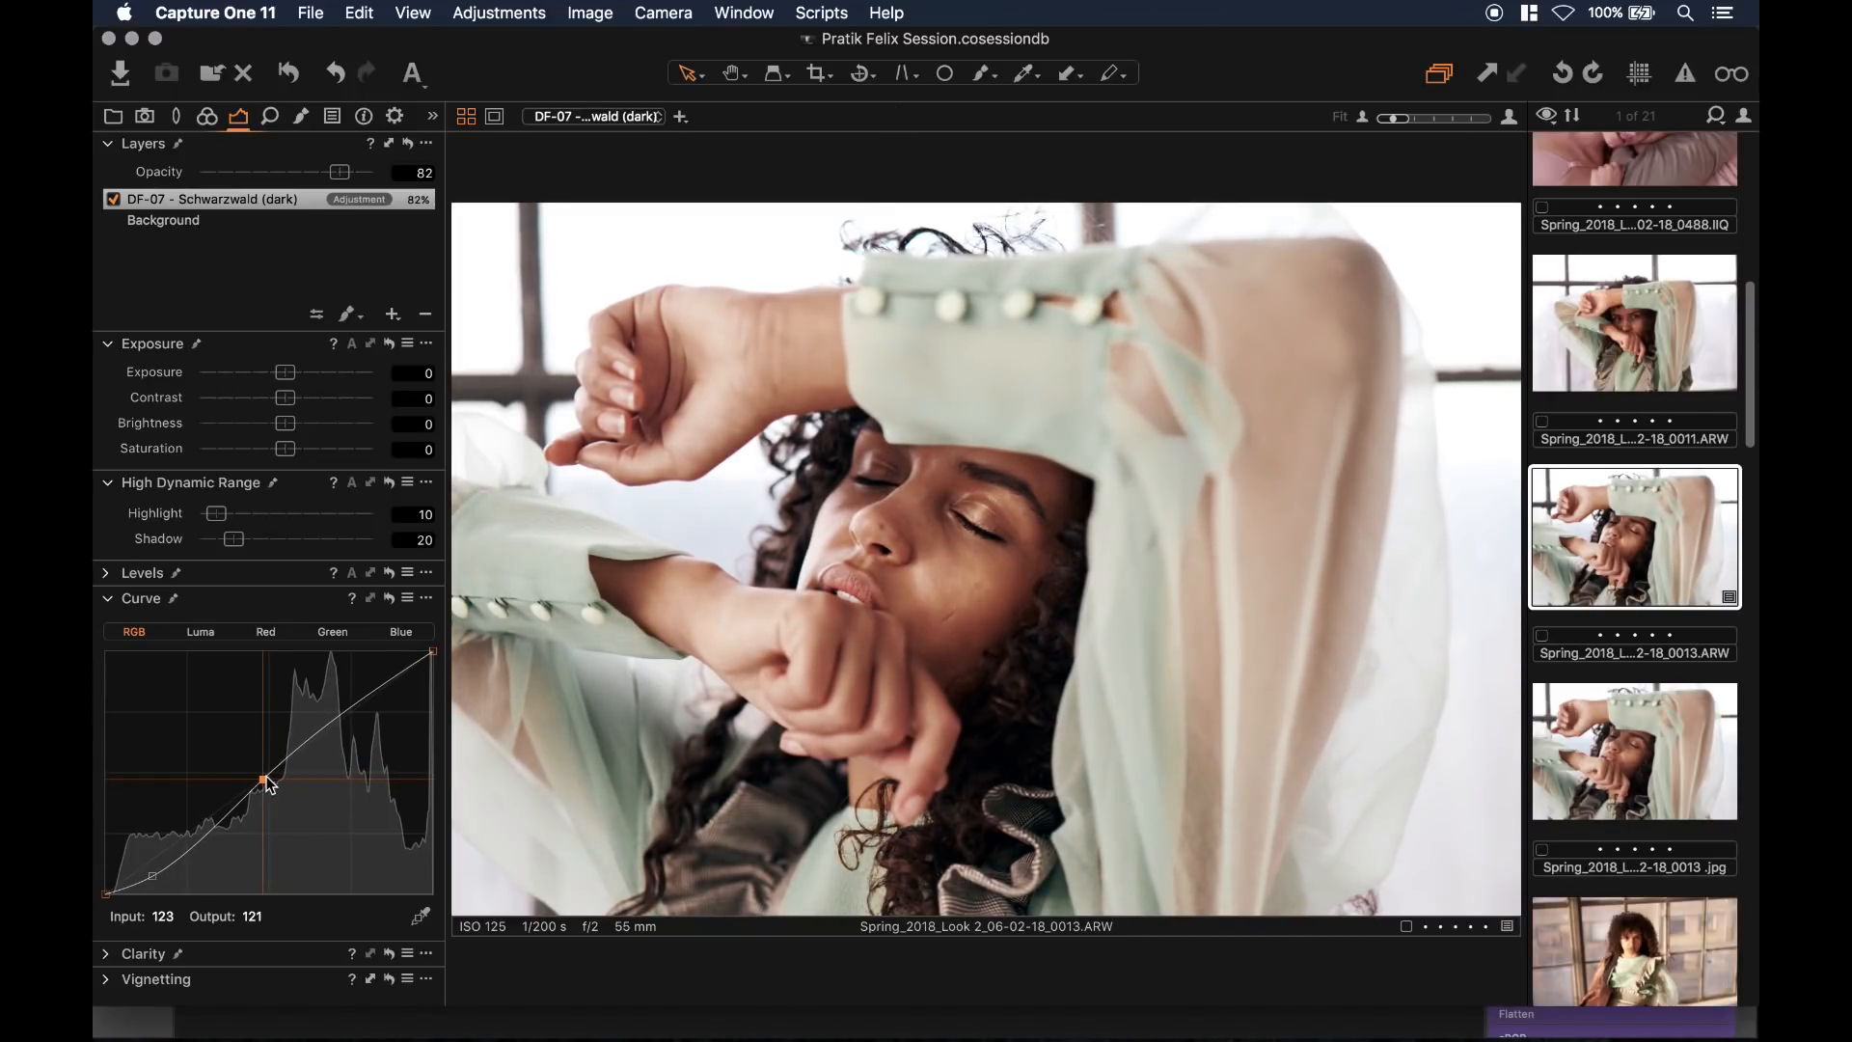
left_click_drag(270, 785, 270, 784)
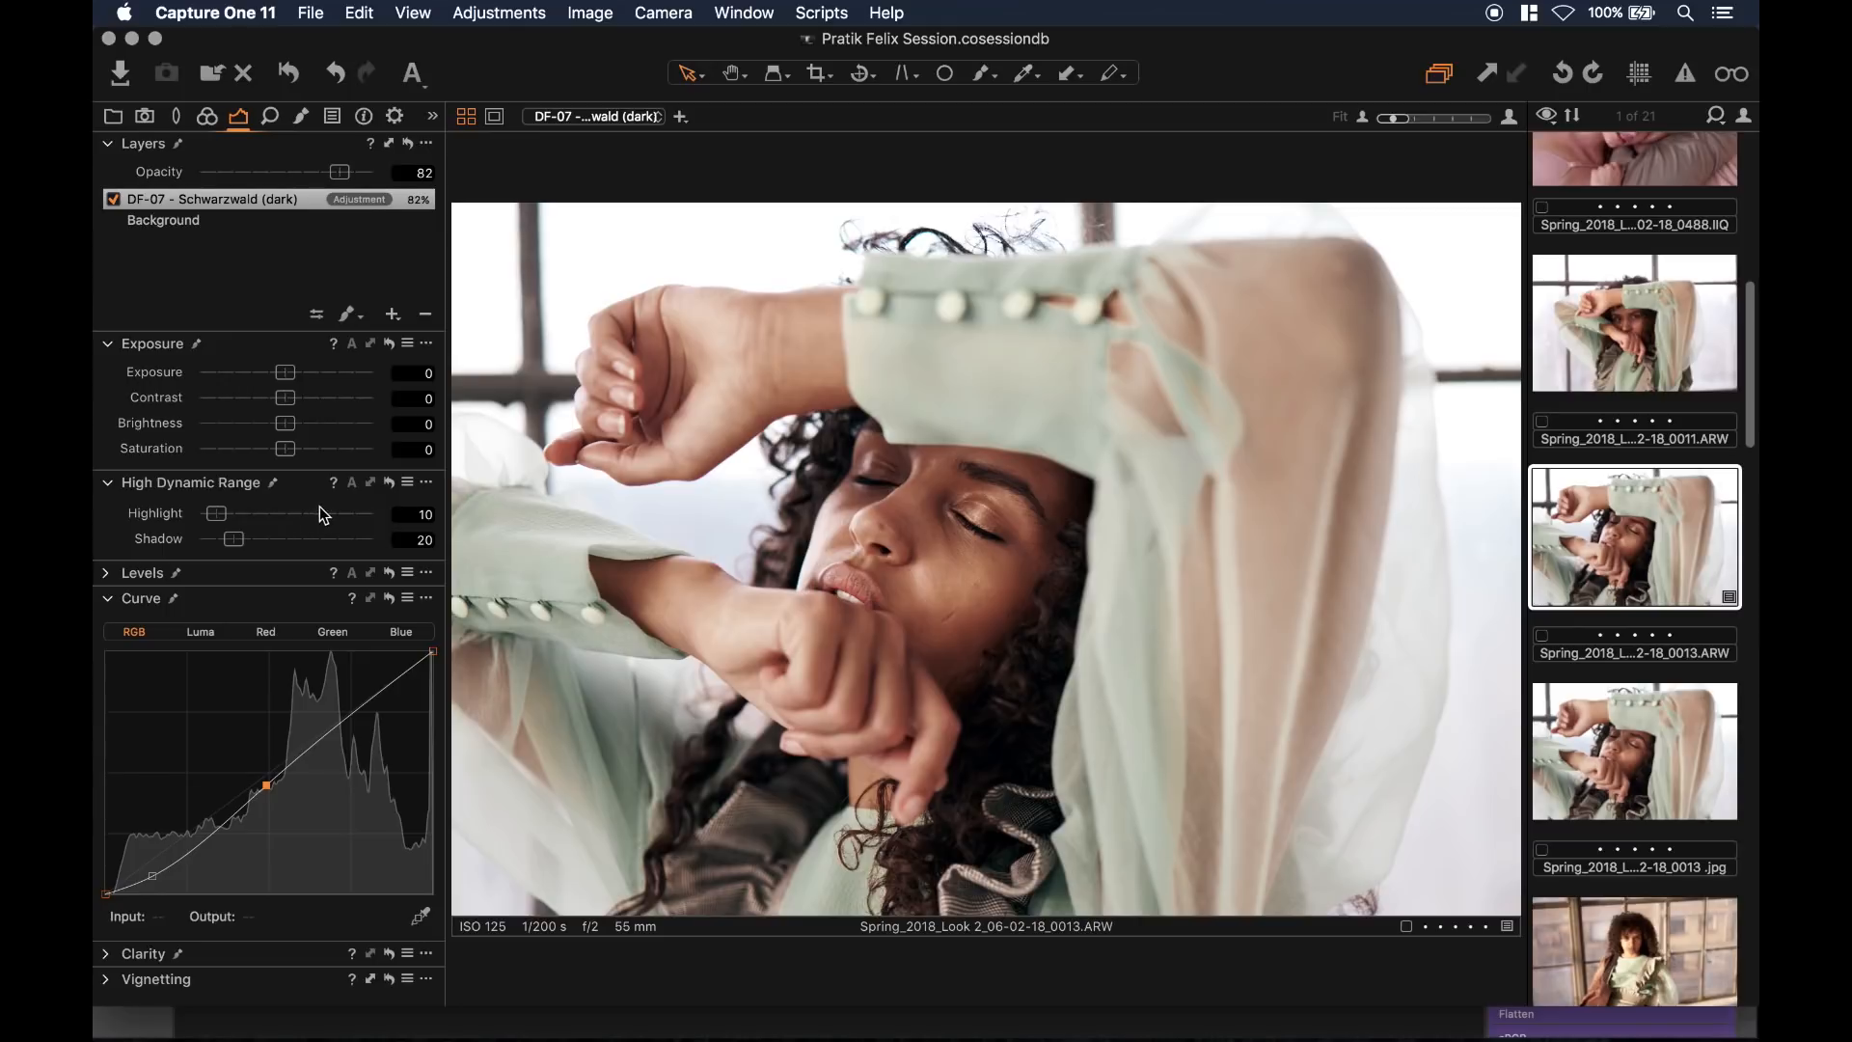
Step: Set the High Dynamic Range Highlight to 20 and shift the RGB curve's midpoint slightly darker
left_click_drag(320, 508, 238, 518)
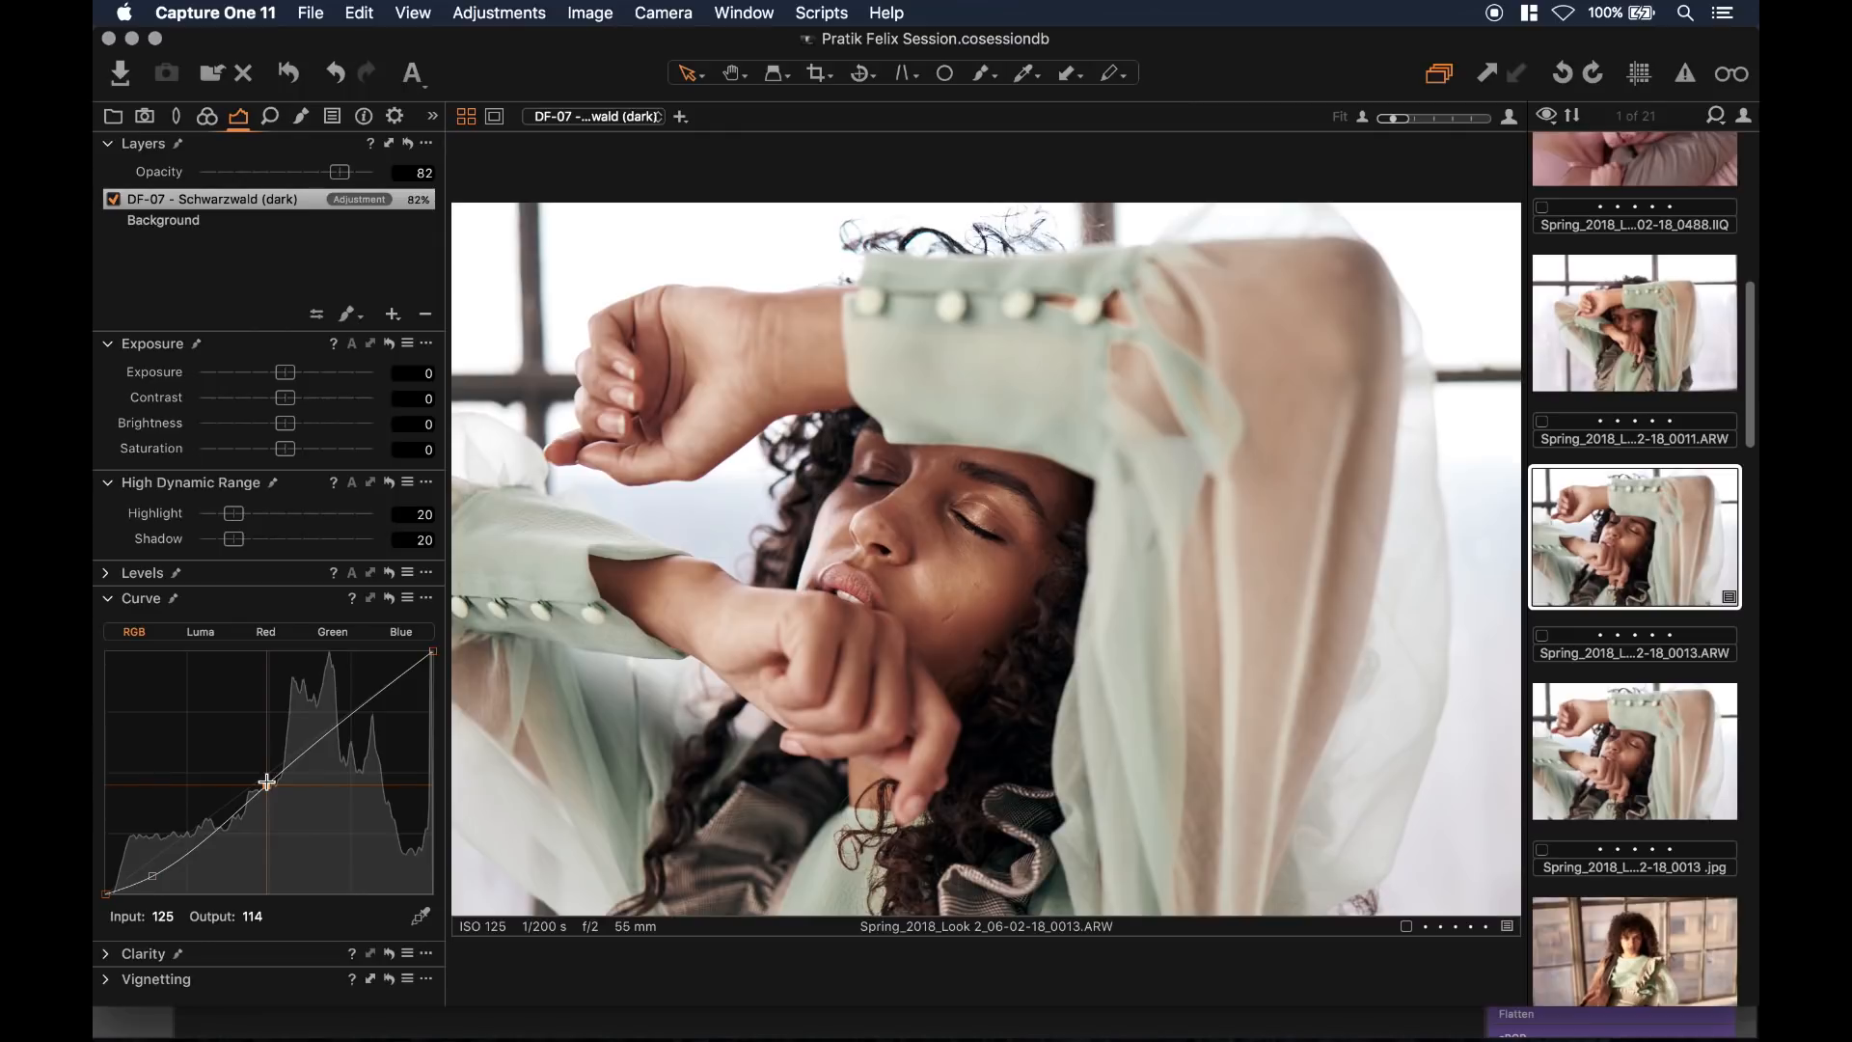
left_click_drag(267, 781, 275, 786)
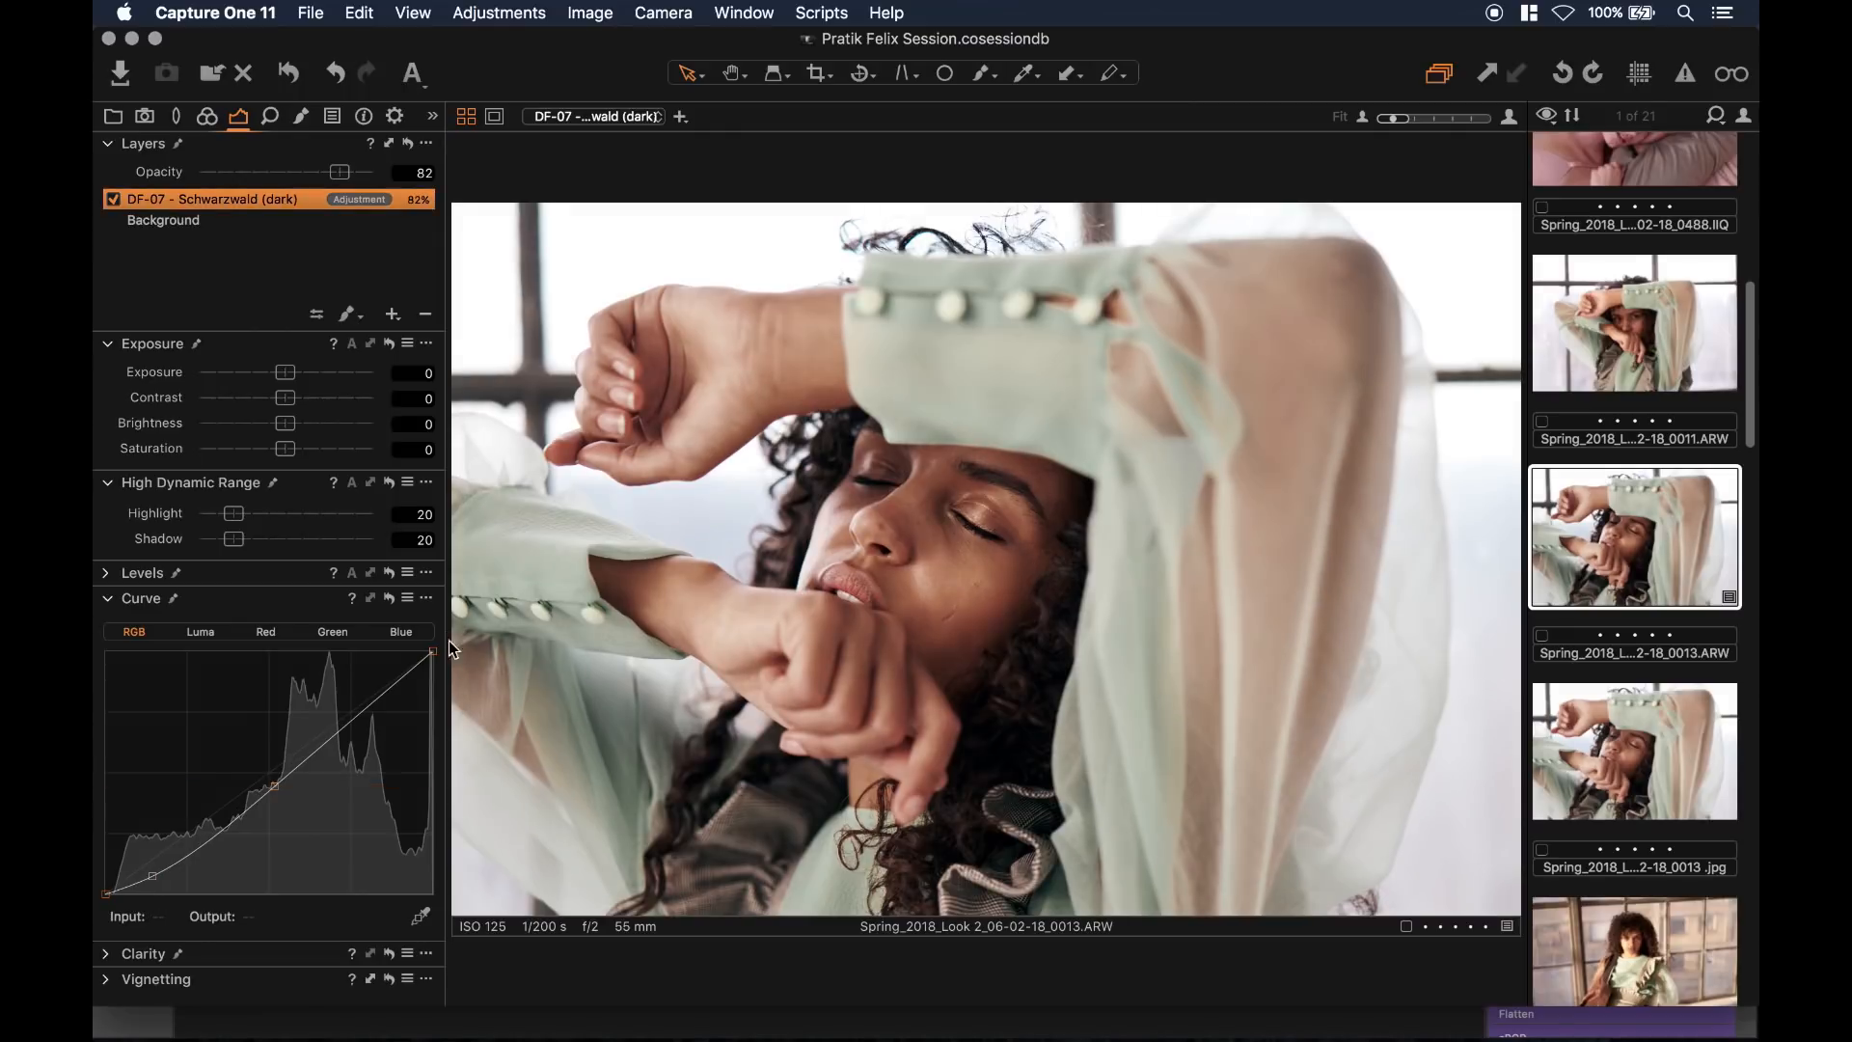
Step: Review the style layer's orange and yellow ranges in the advanced Color Editor and adjust the orange range's hue slightly
left_click(206, 117)
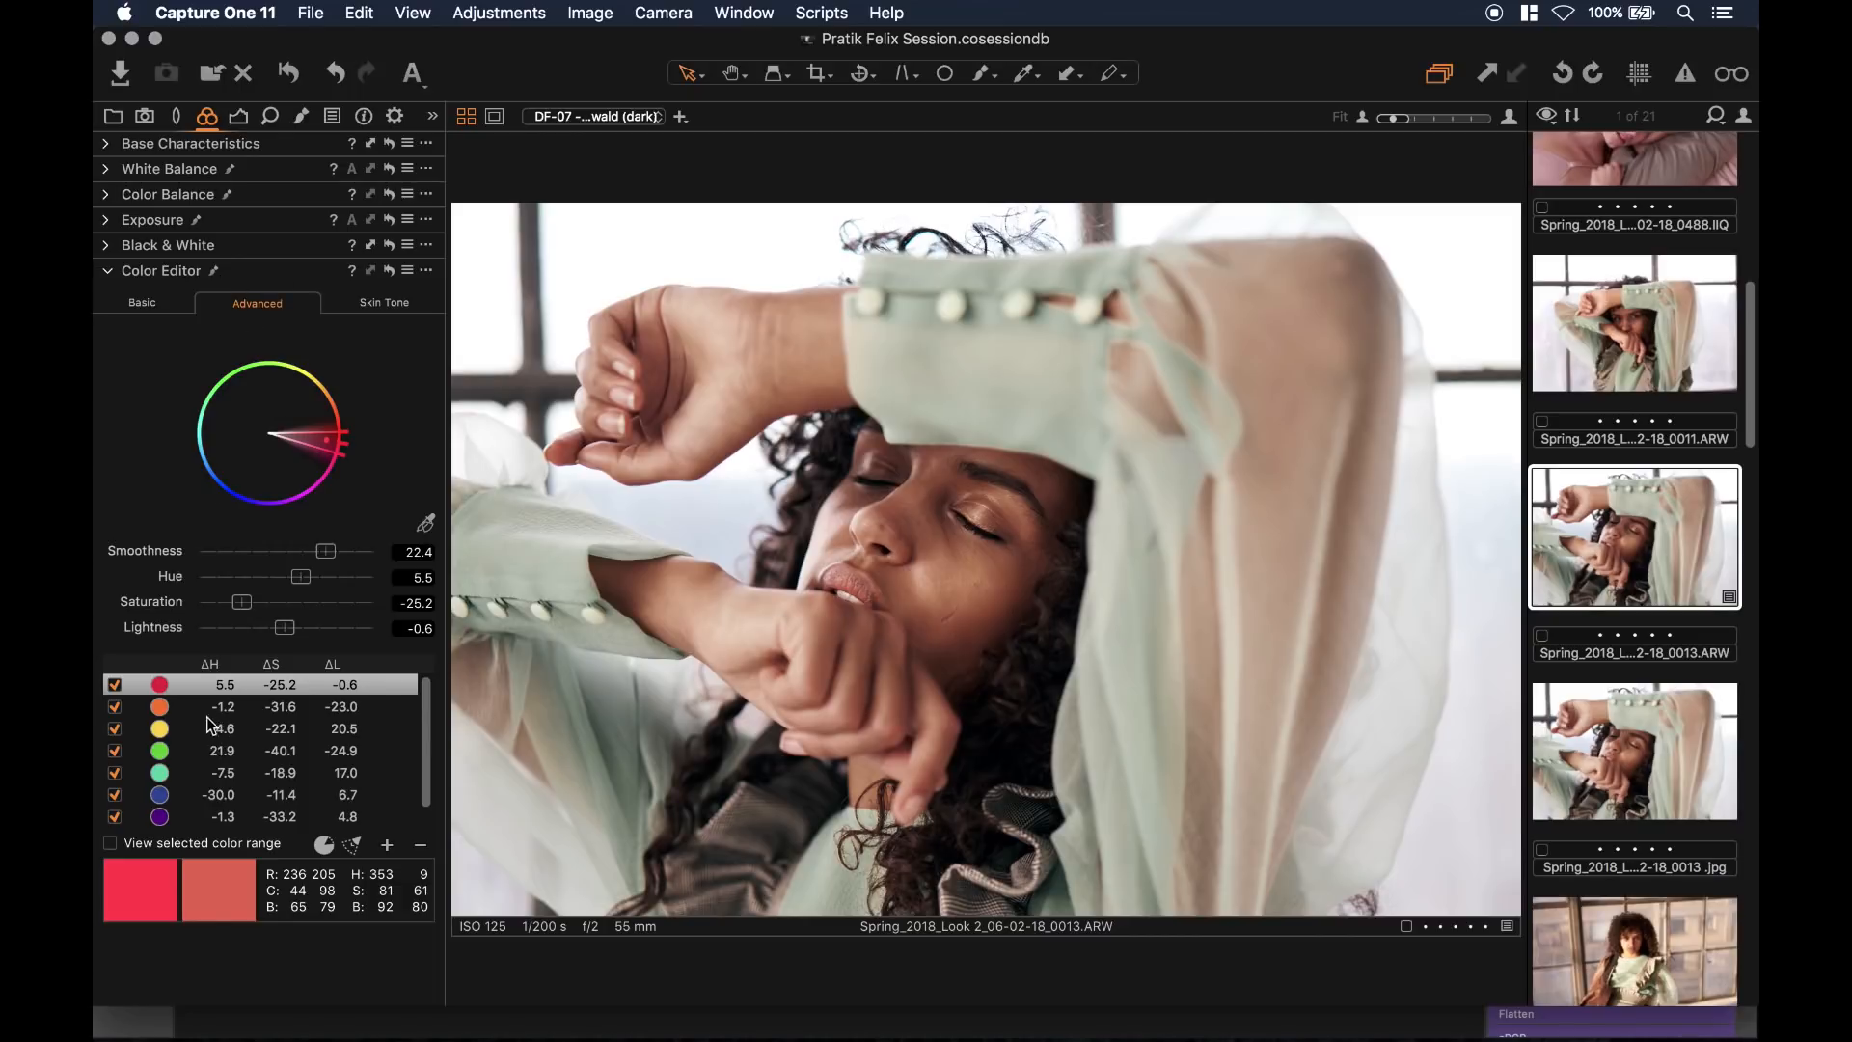
left_click(239, 708)
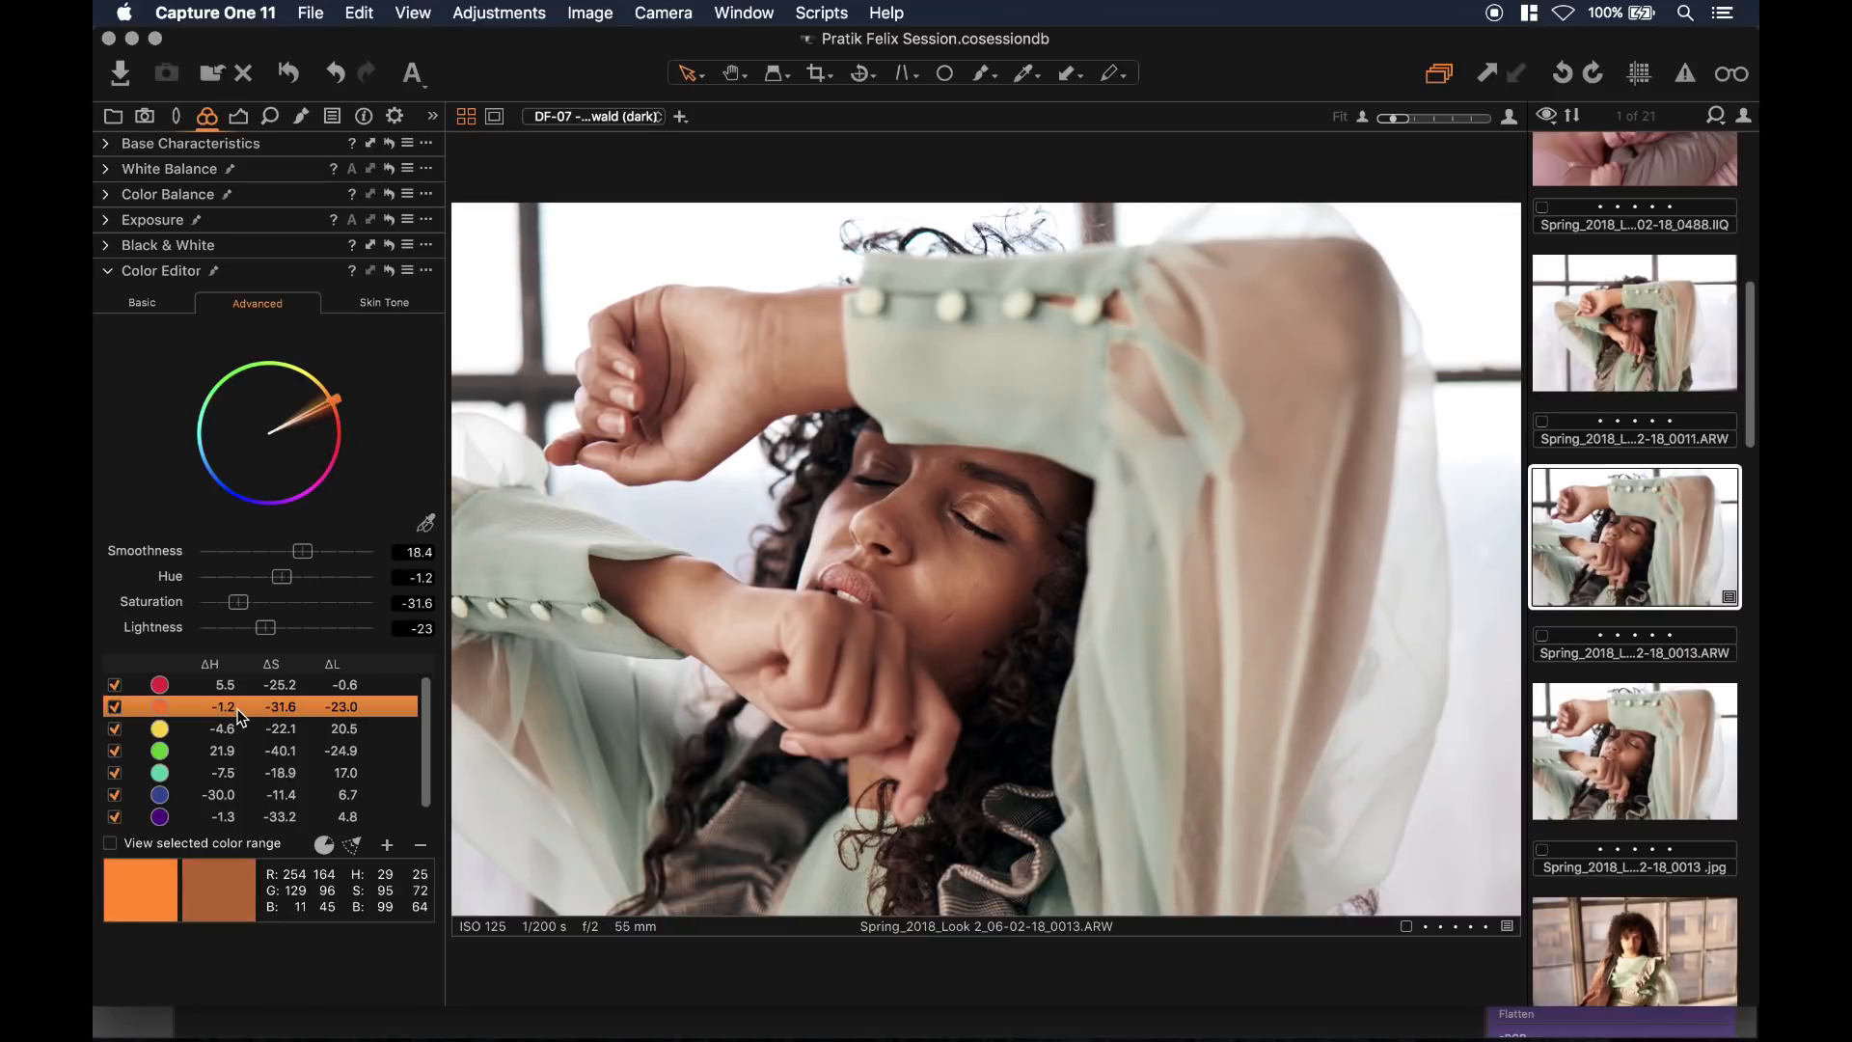
left_click(240, 737)
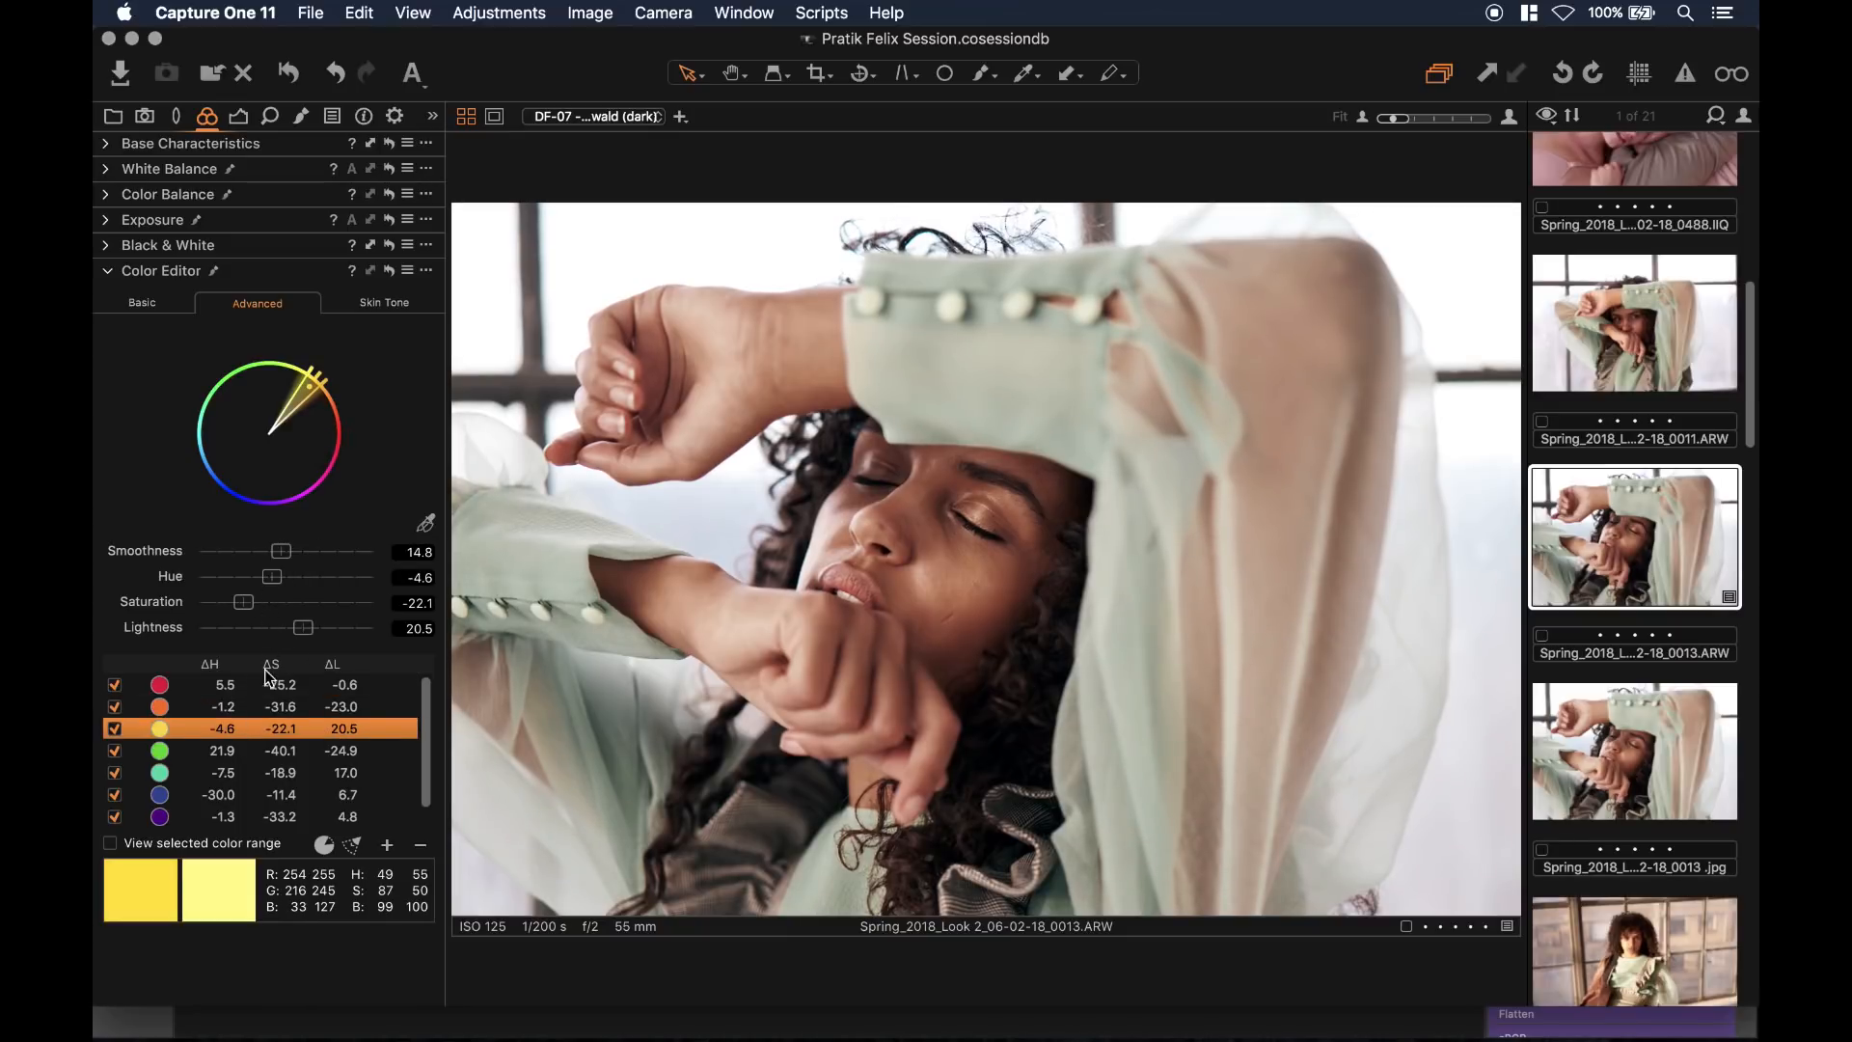
left_click(259, 707)
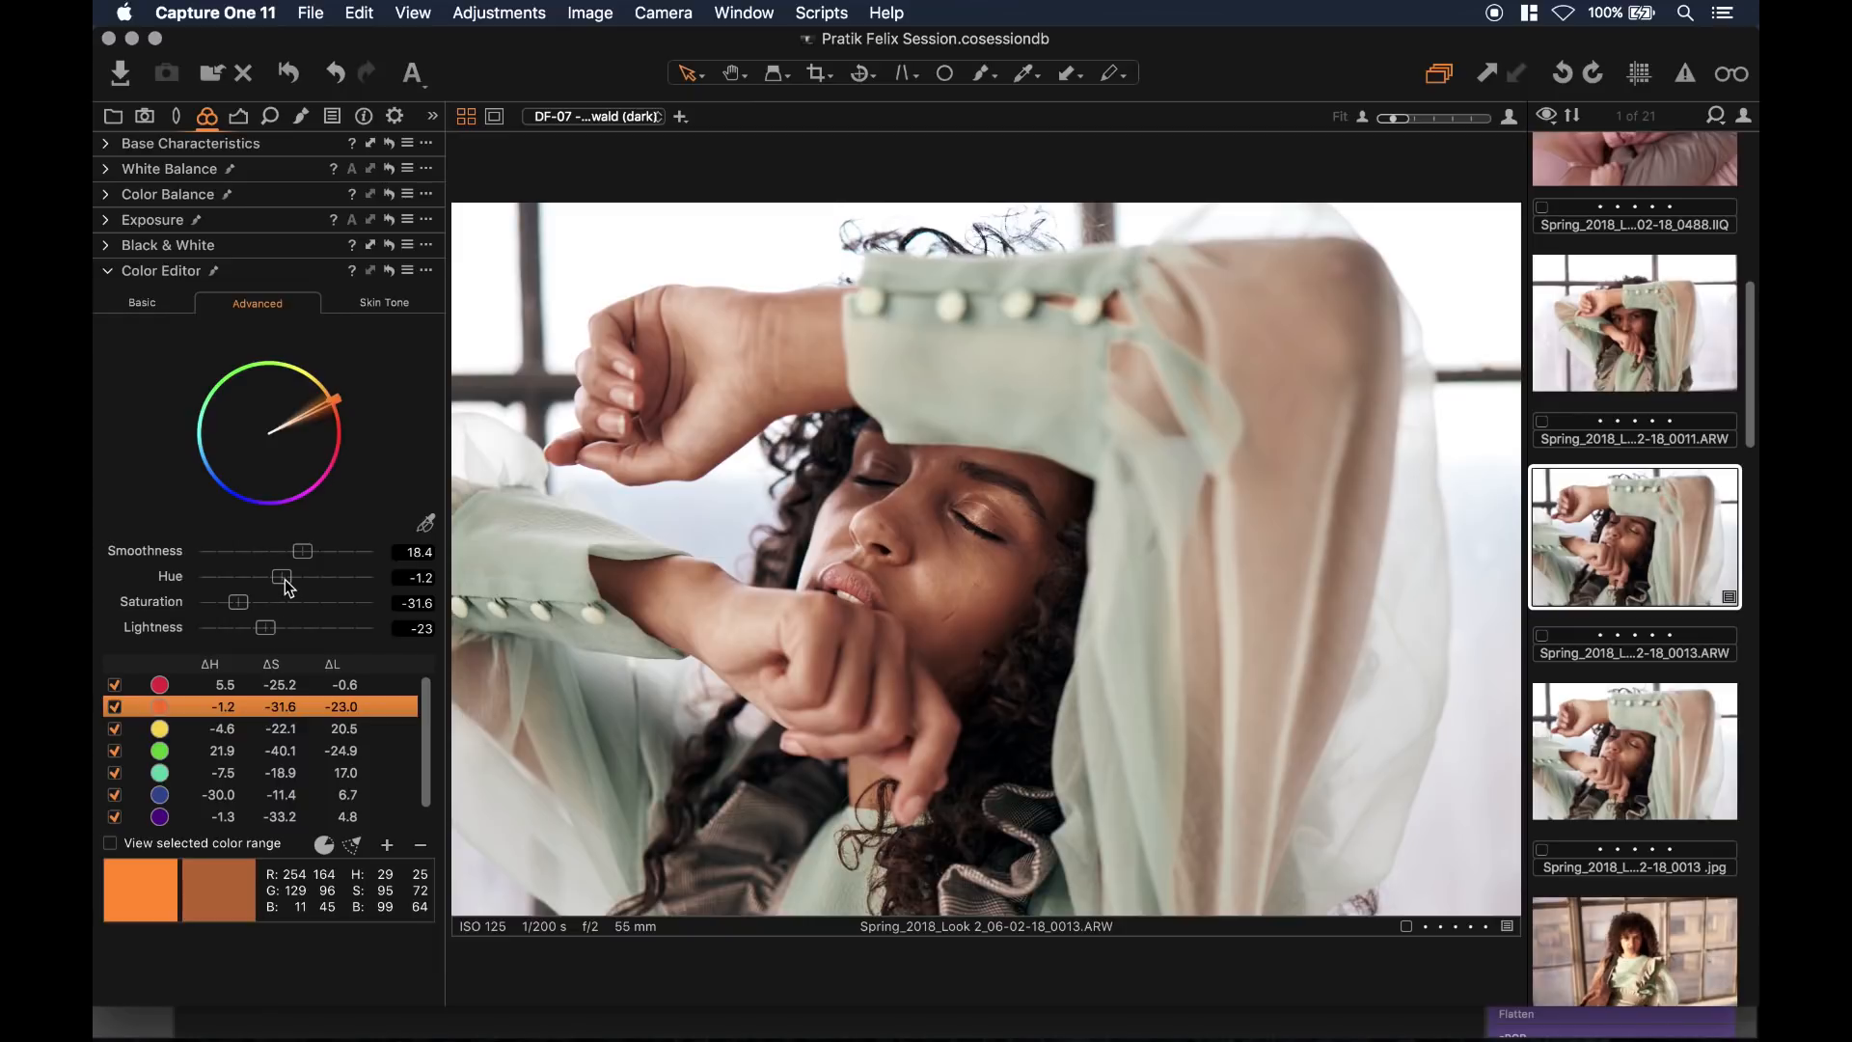
mouse_move(286, 586)
left_mouse_down()
mouse_move(260, 583)
mouse_move(294, 591)
left_mouse_up()
Step: Preview Latitude styles on the reclining blonde portrait and the three-model group photo
left_click(338, 119)
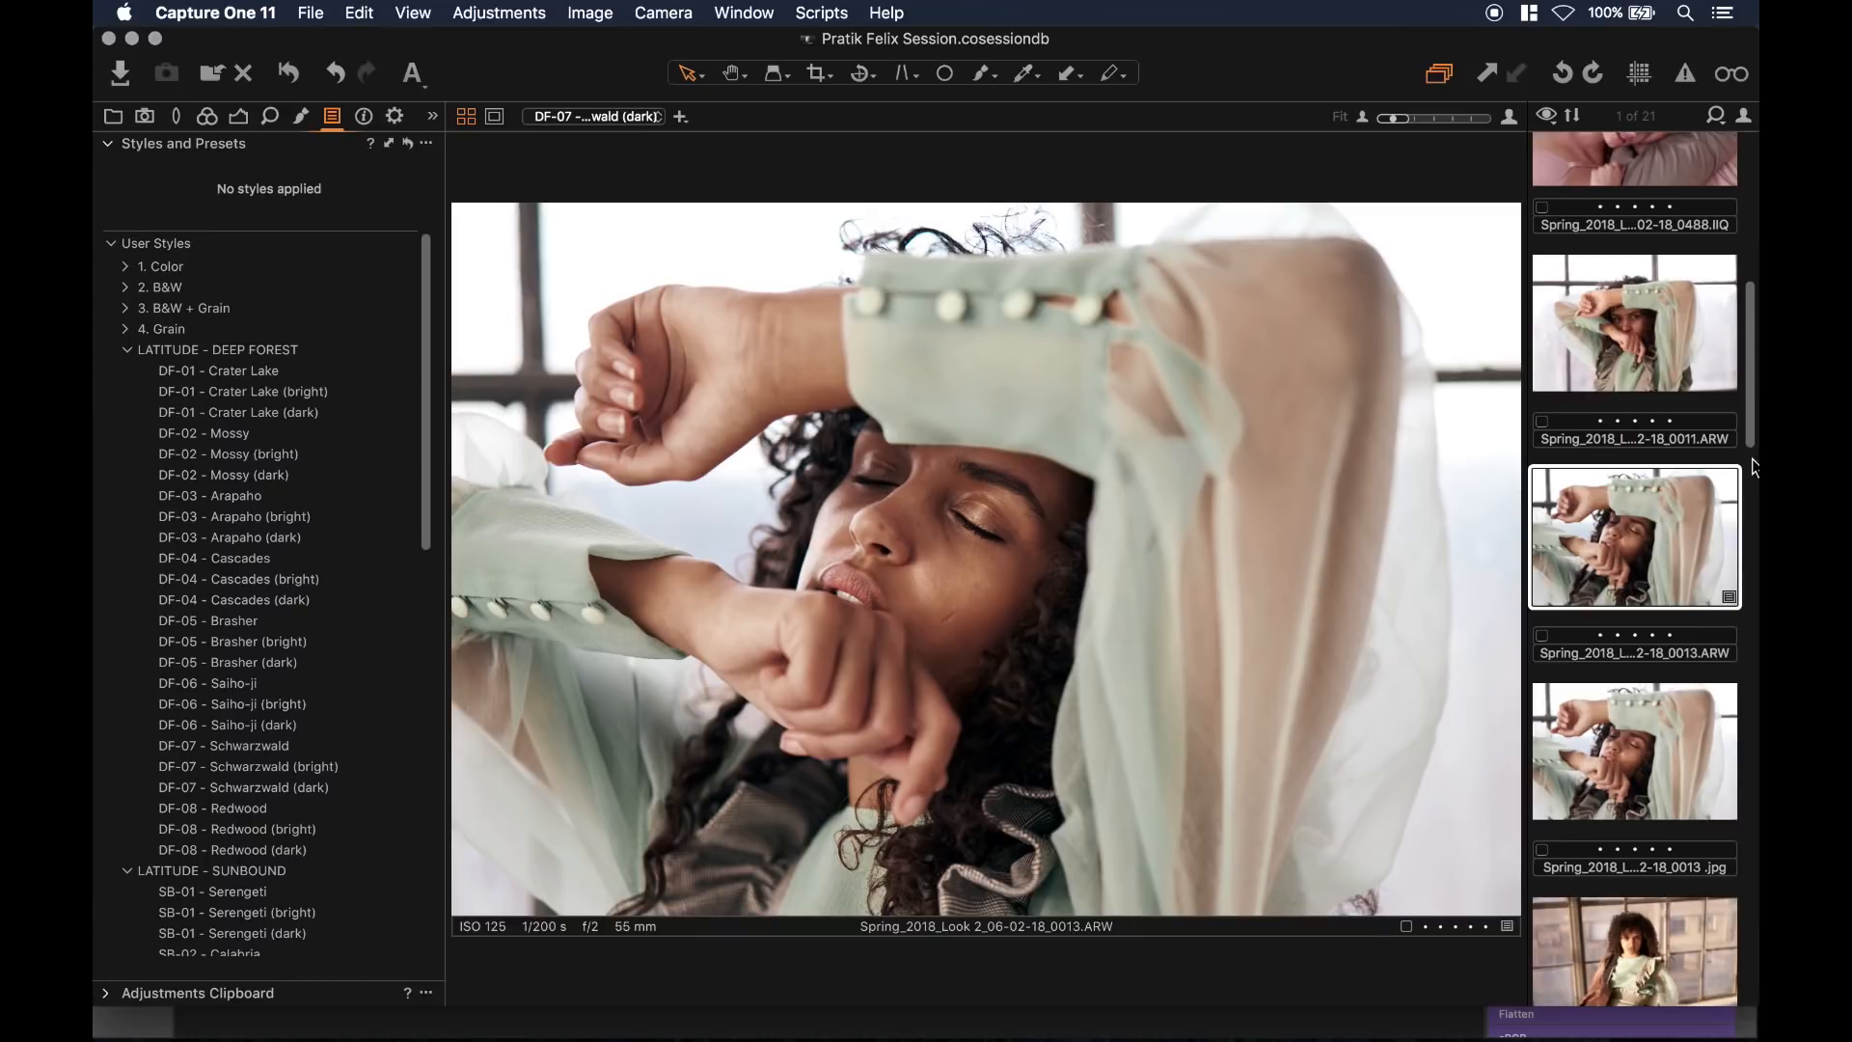
scroll(1621, 623, "up", 3)
left_click(1647, 477)
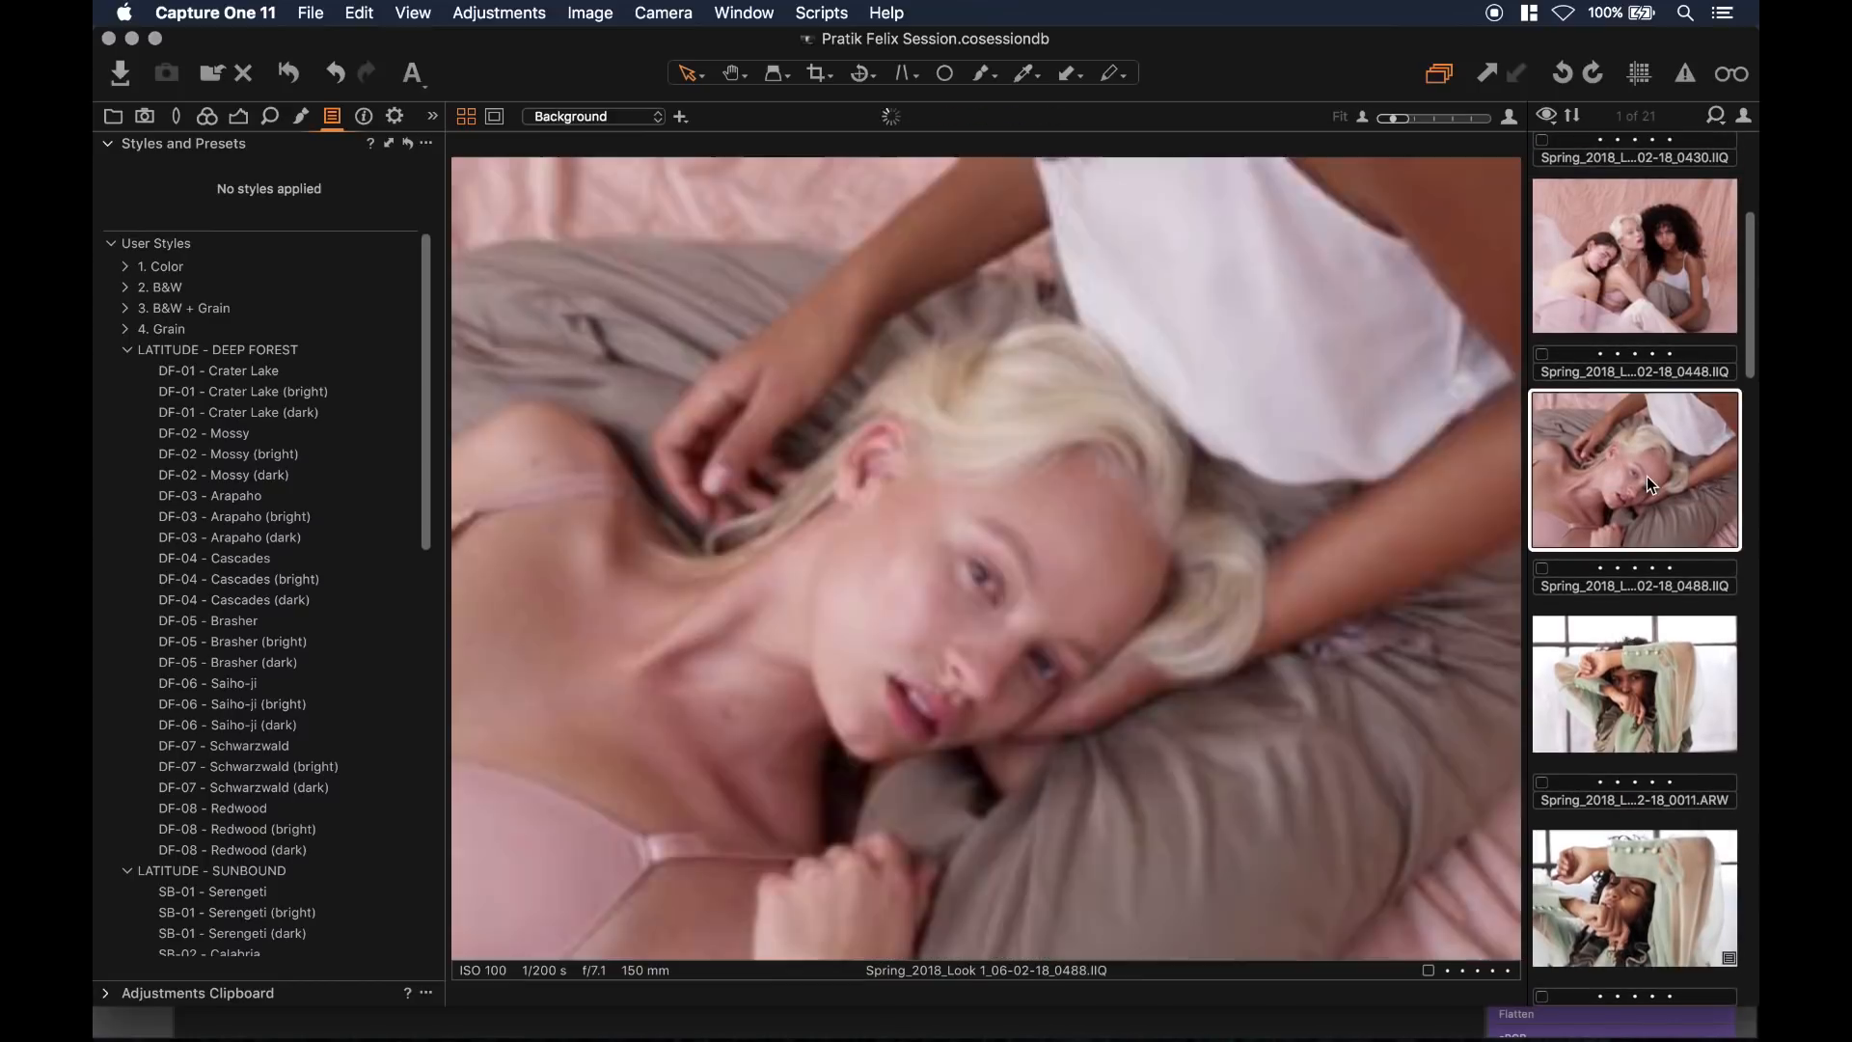
scroll(1646, 477, "up", 2)
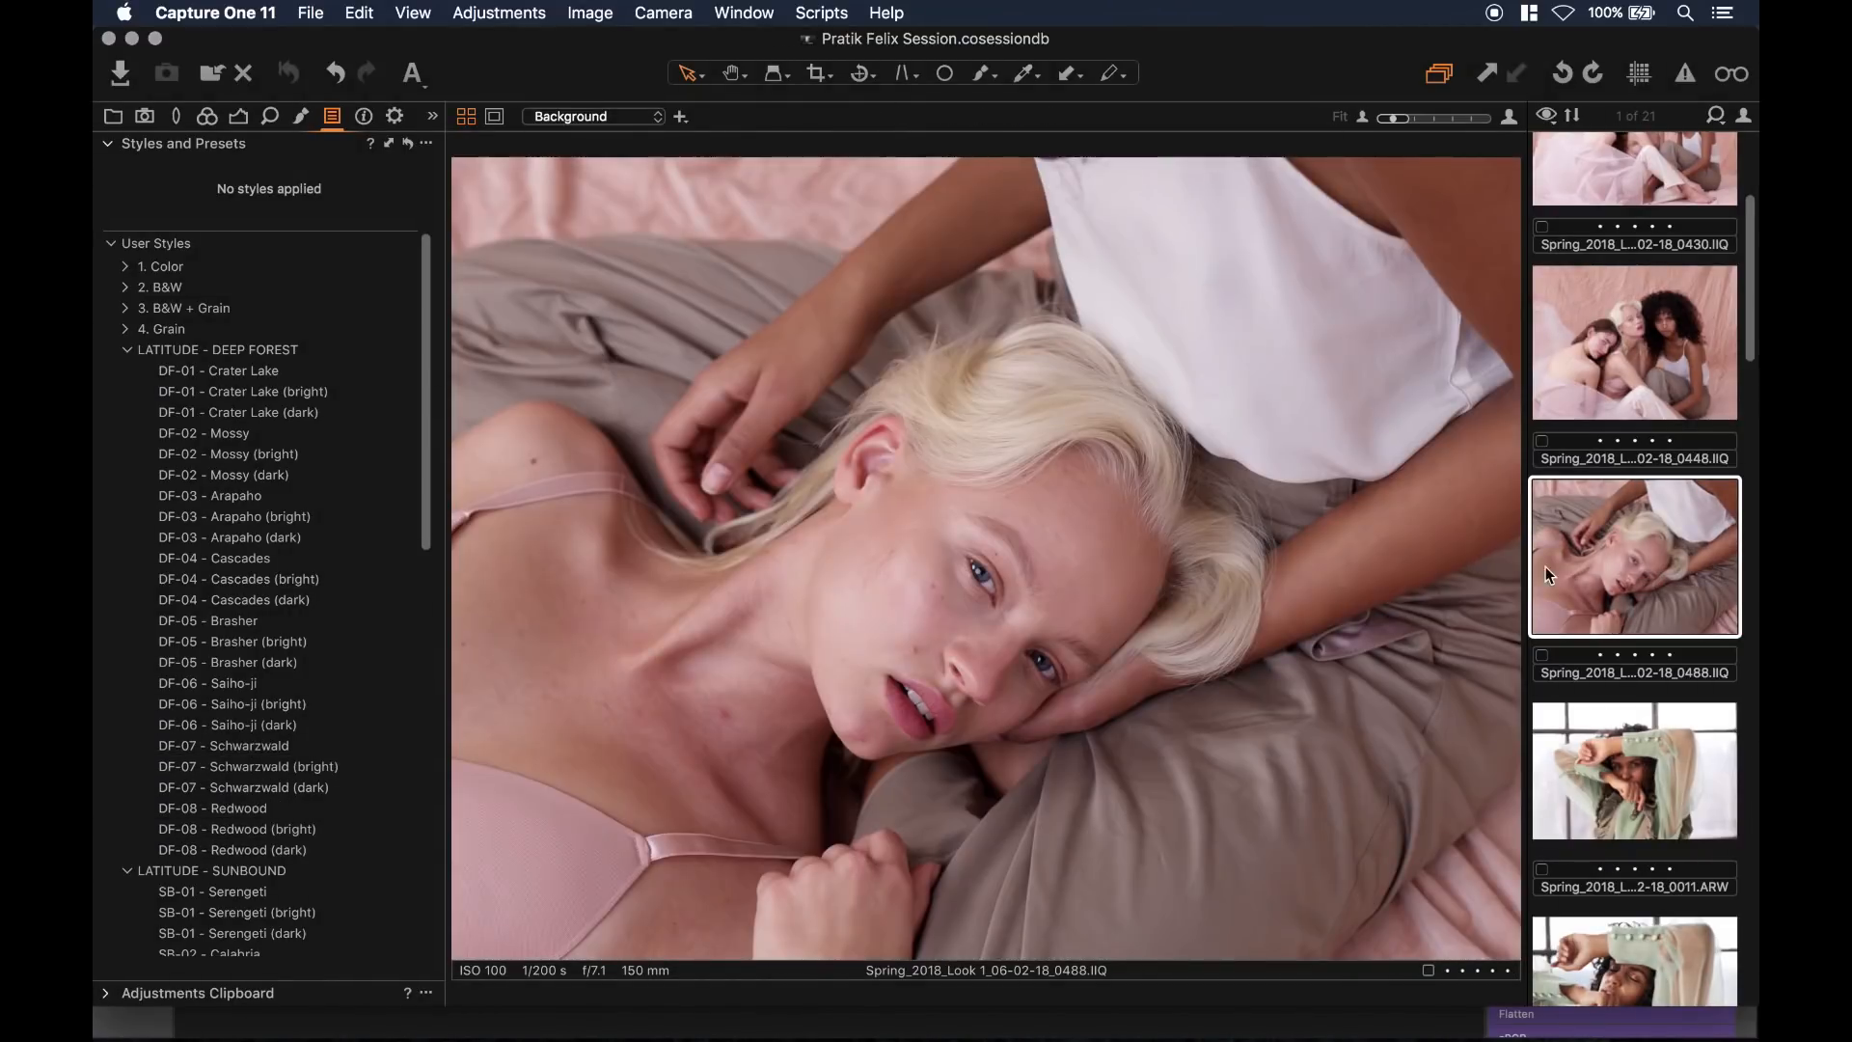
scroll(379, 617, "down", 3)
scroll(378, 618, "down", 5)
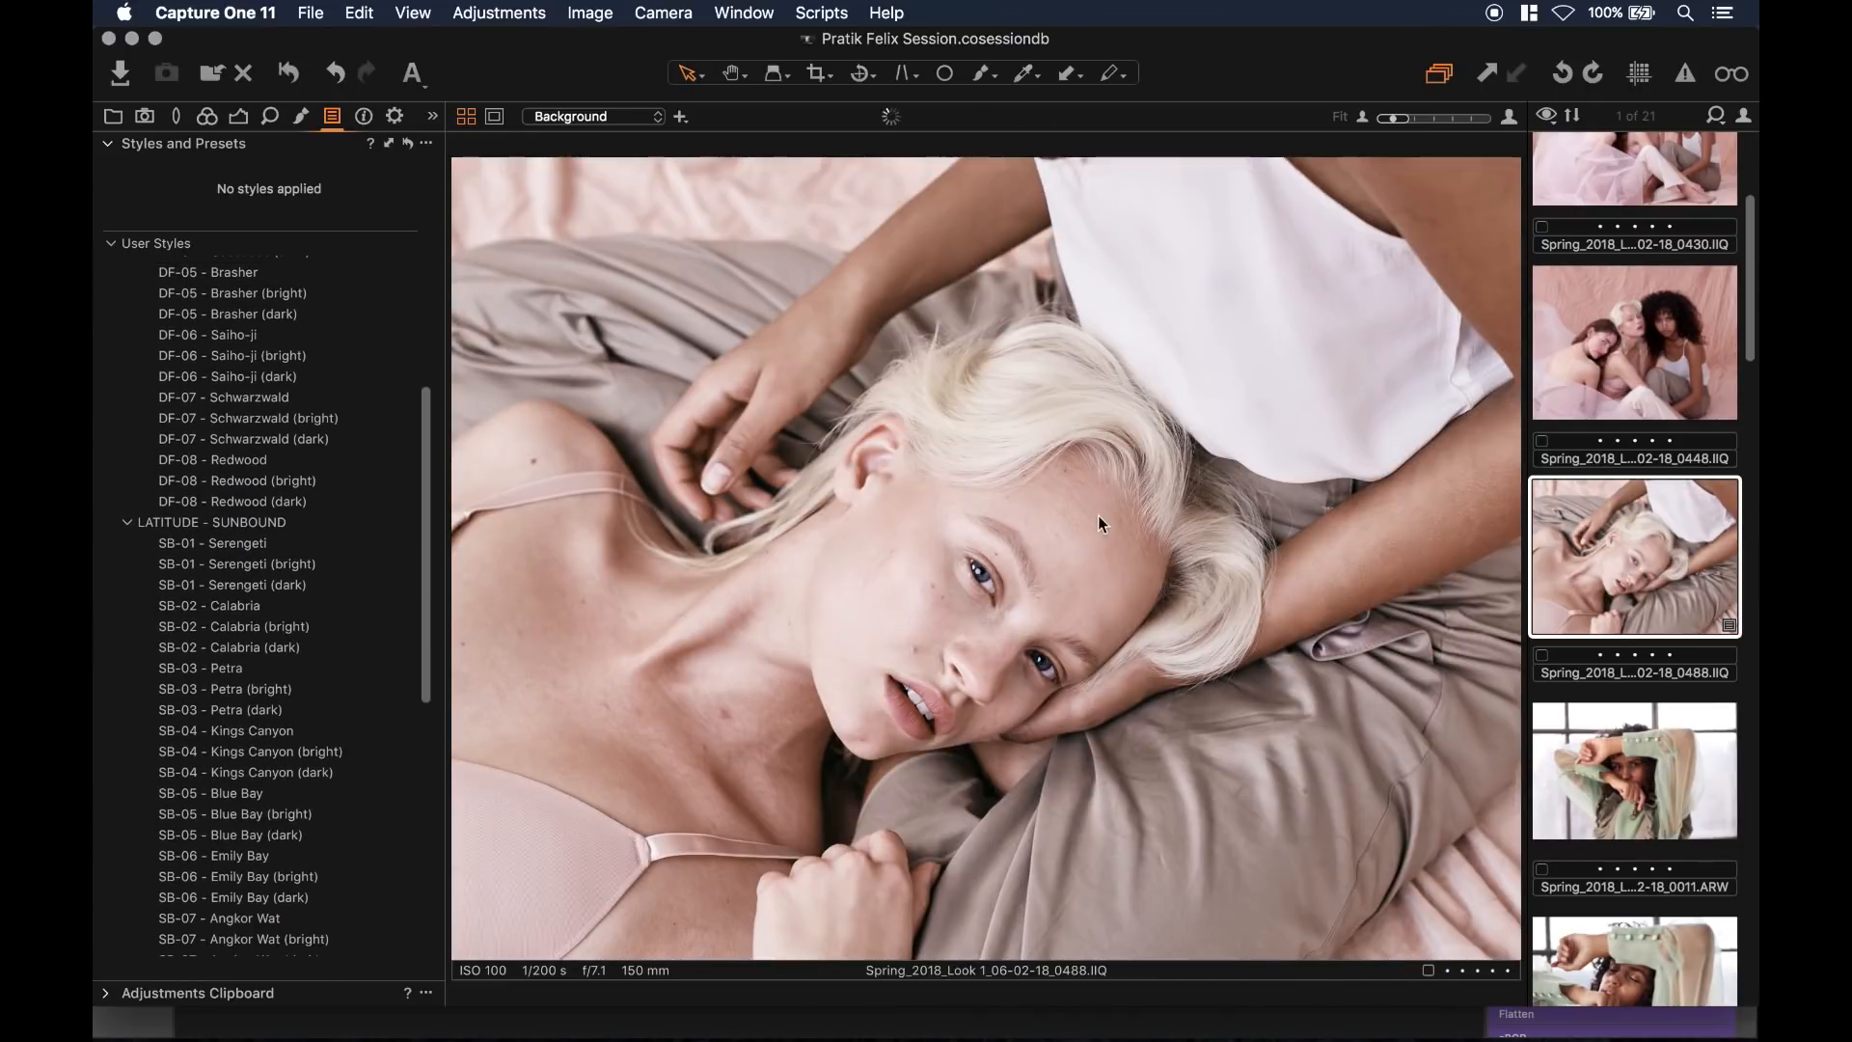
left_click(1657, 333)
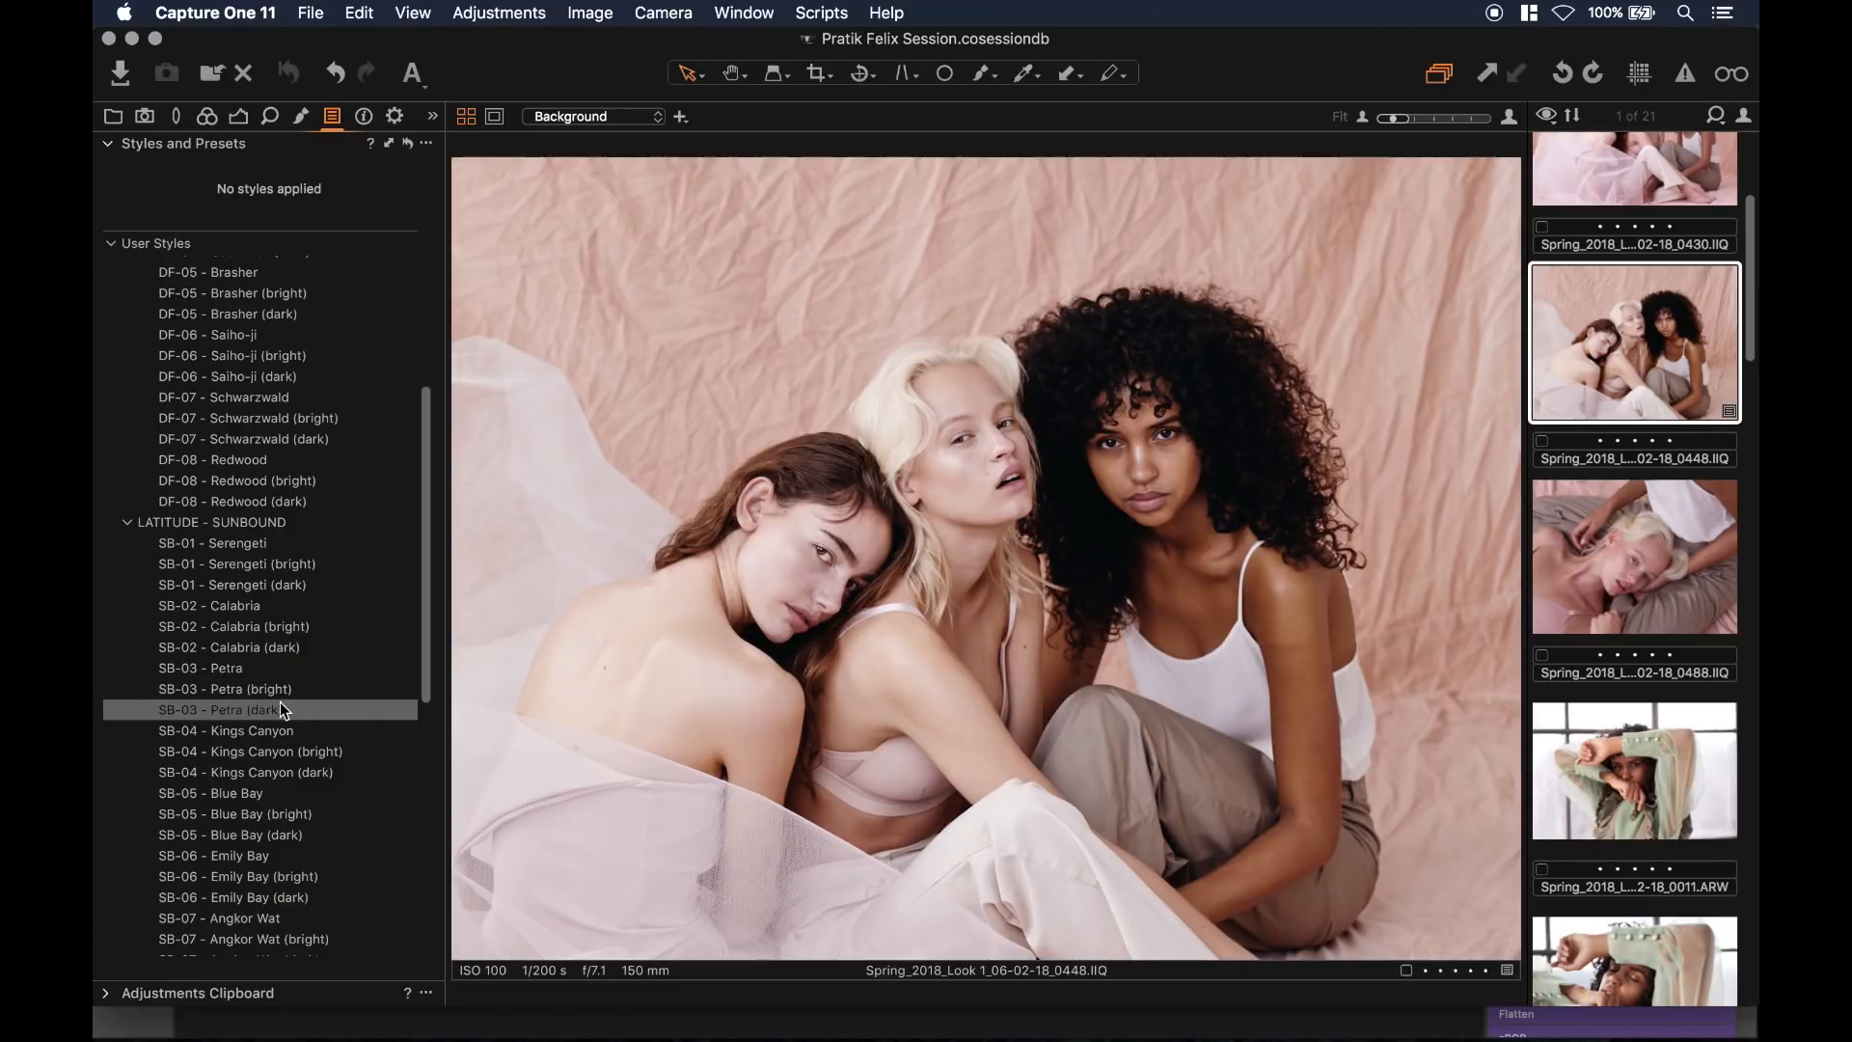
Step: Select the red-dress portrait 0015.NEF and preview Latitude Sunbound and Deep Forest styles on it
scroll(1637, 661, "down", 10)
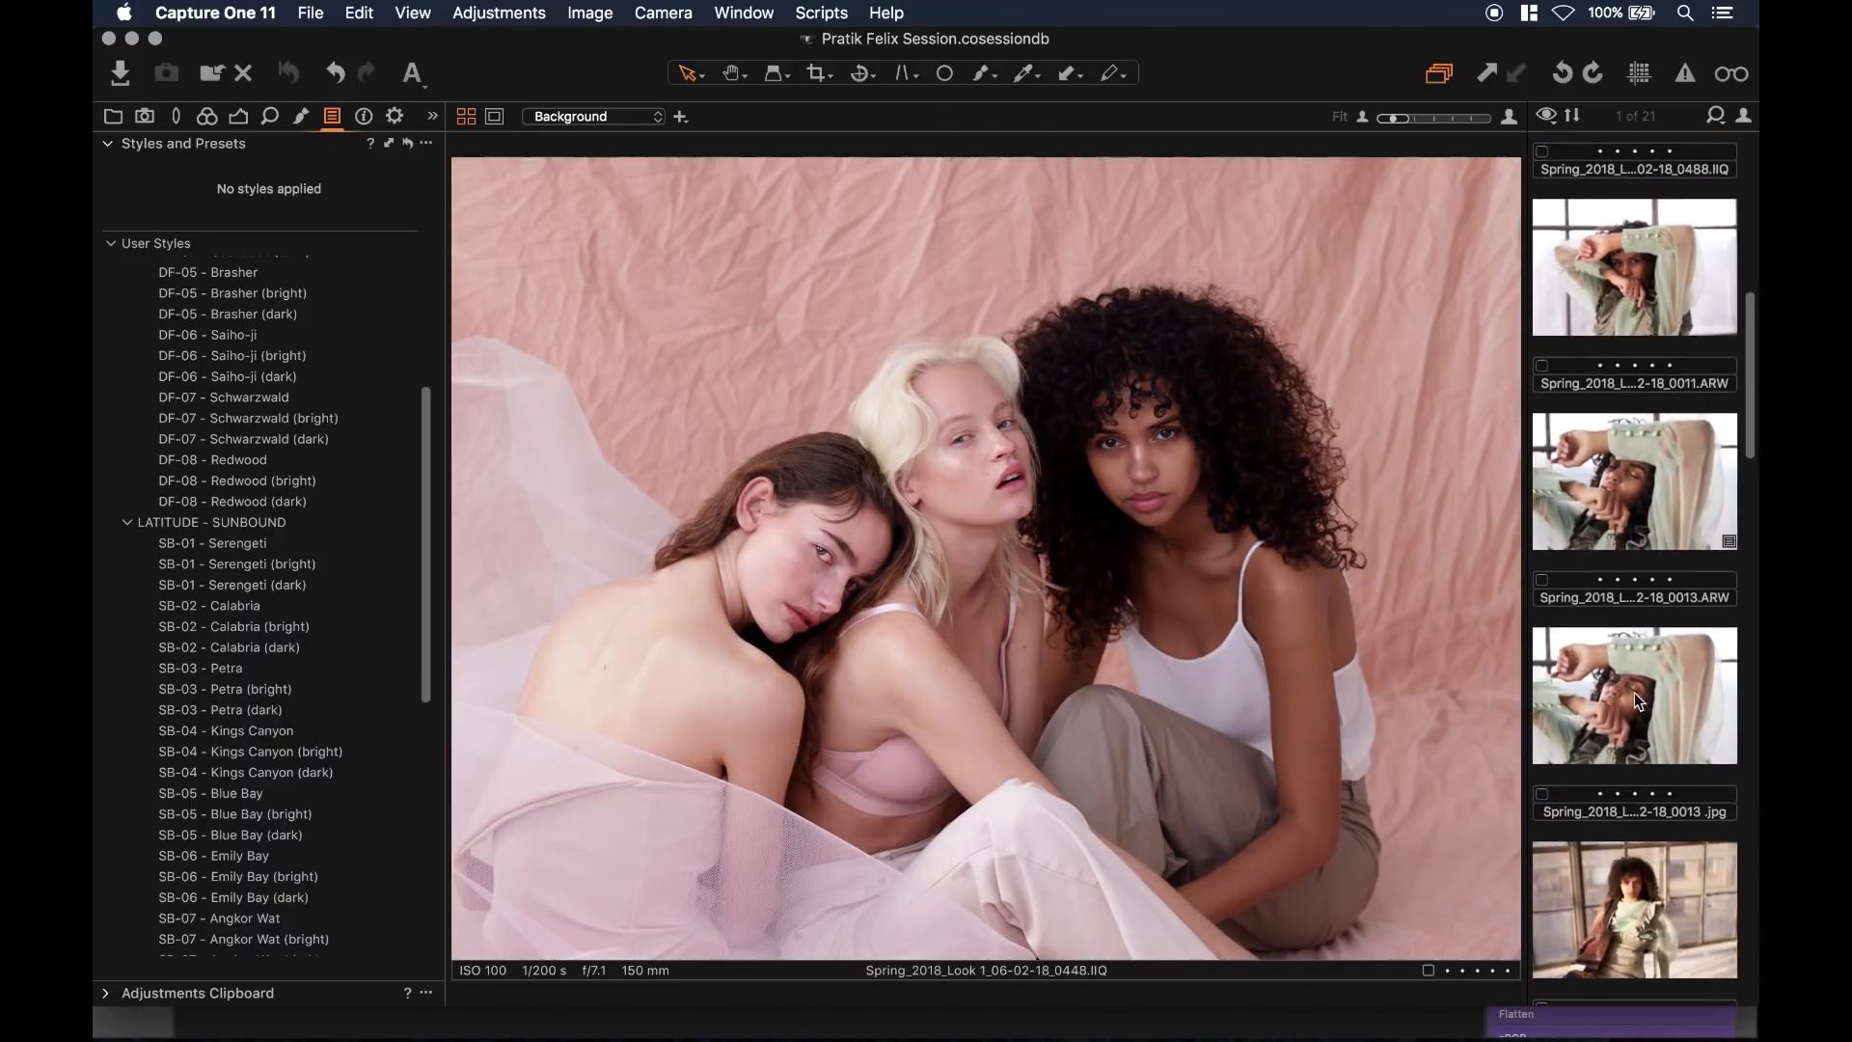
scroll(1641, 645, "down", 10)
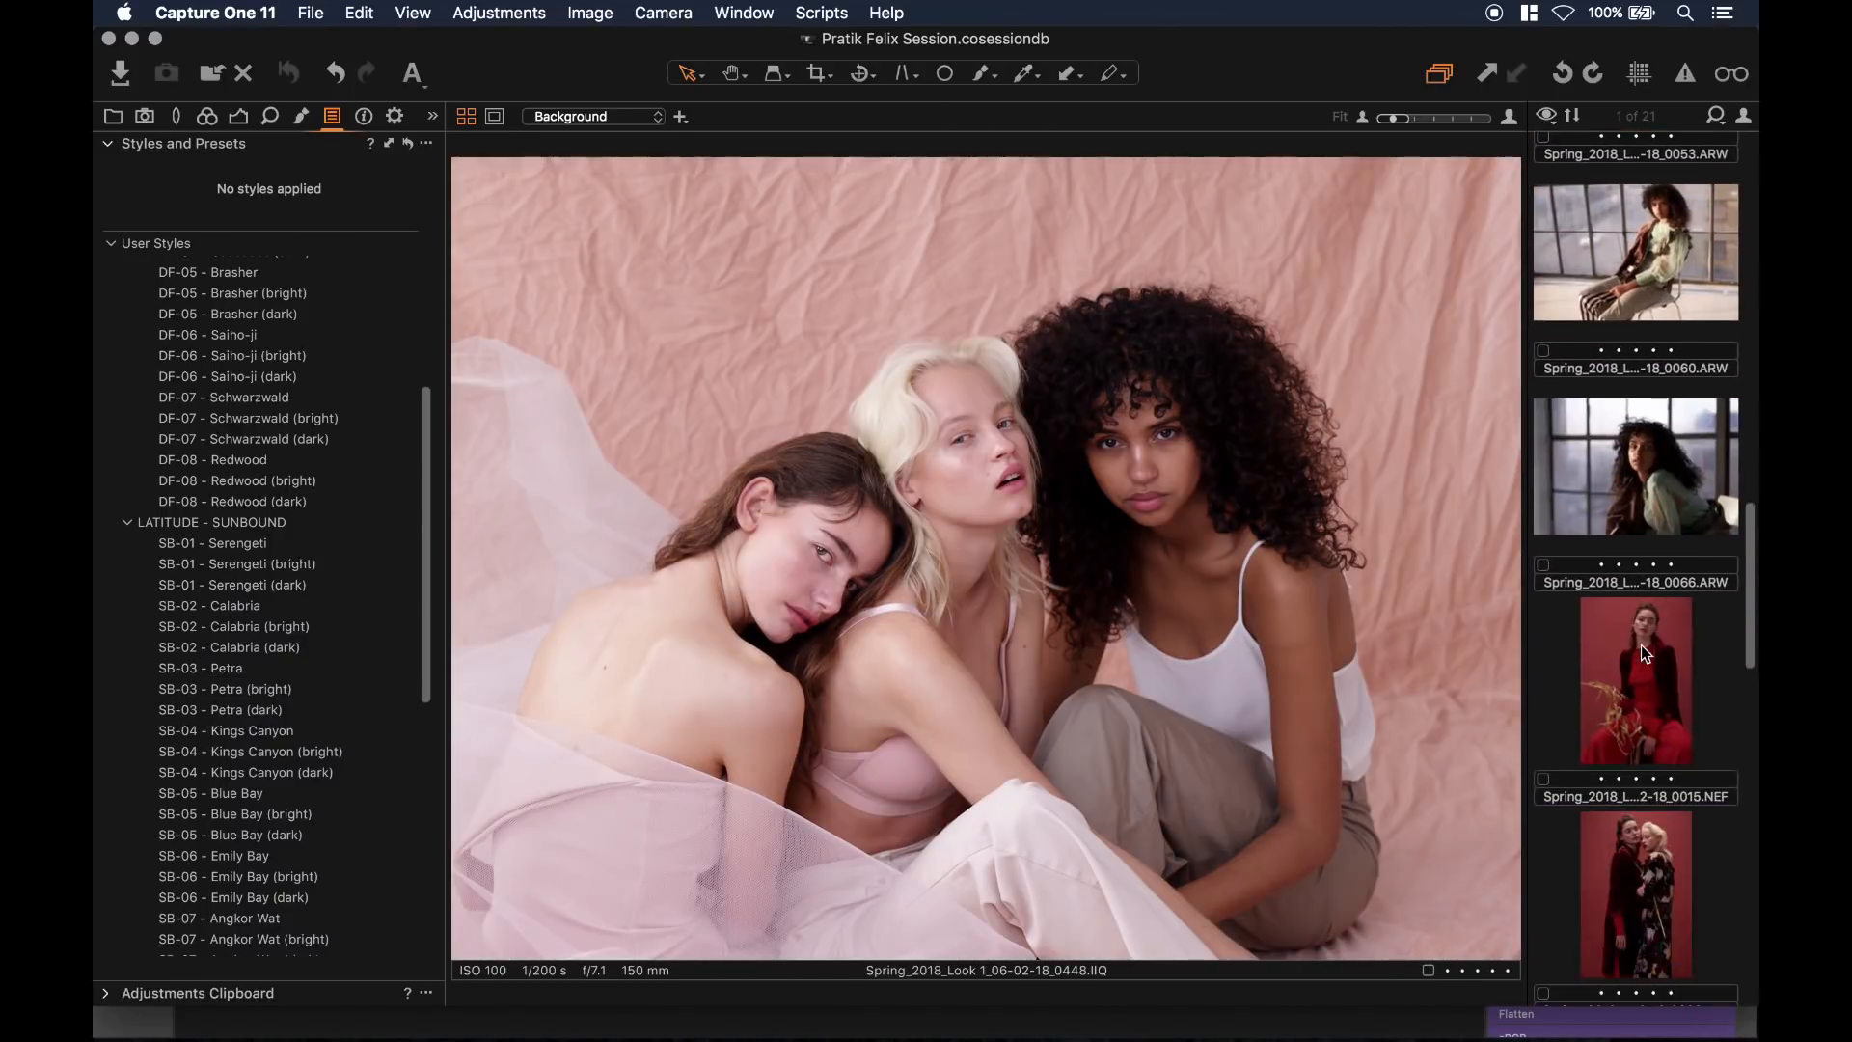
left_click(1646, 608)
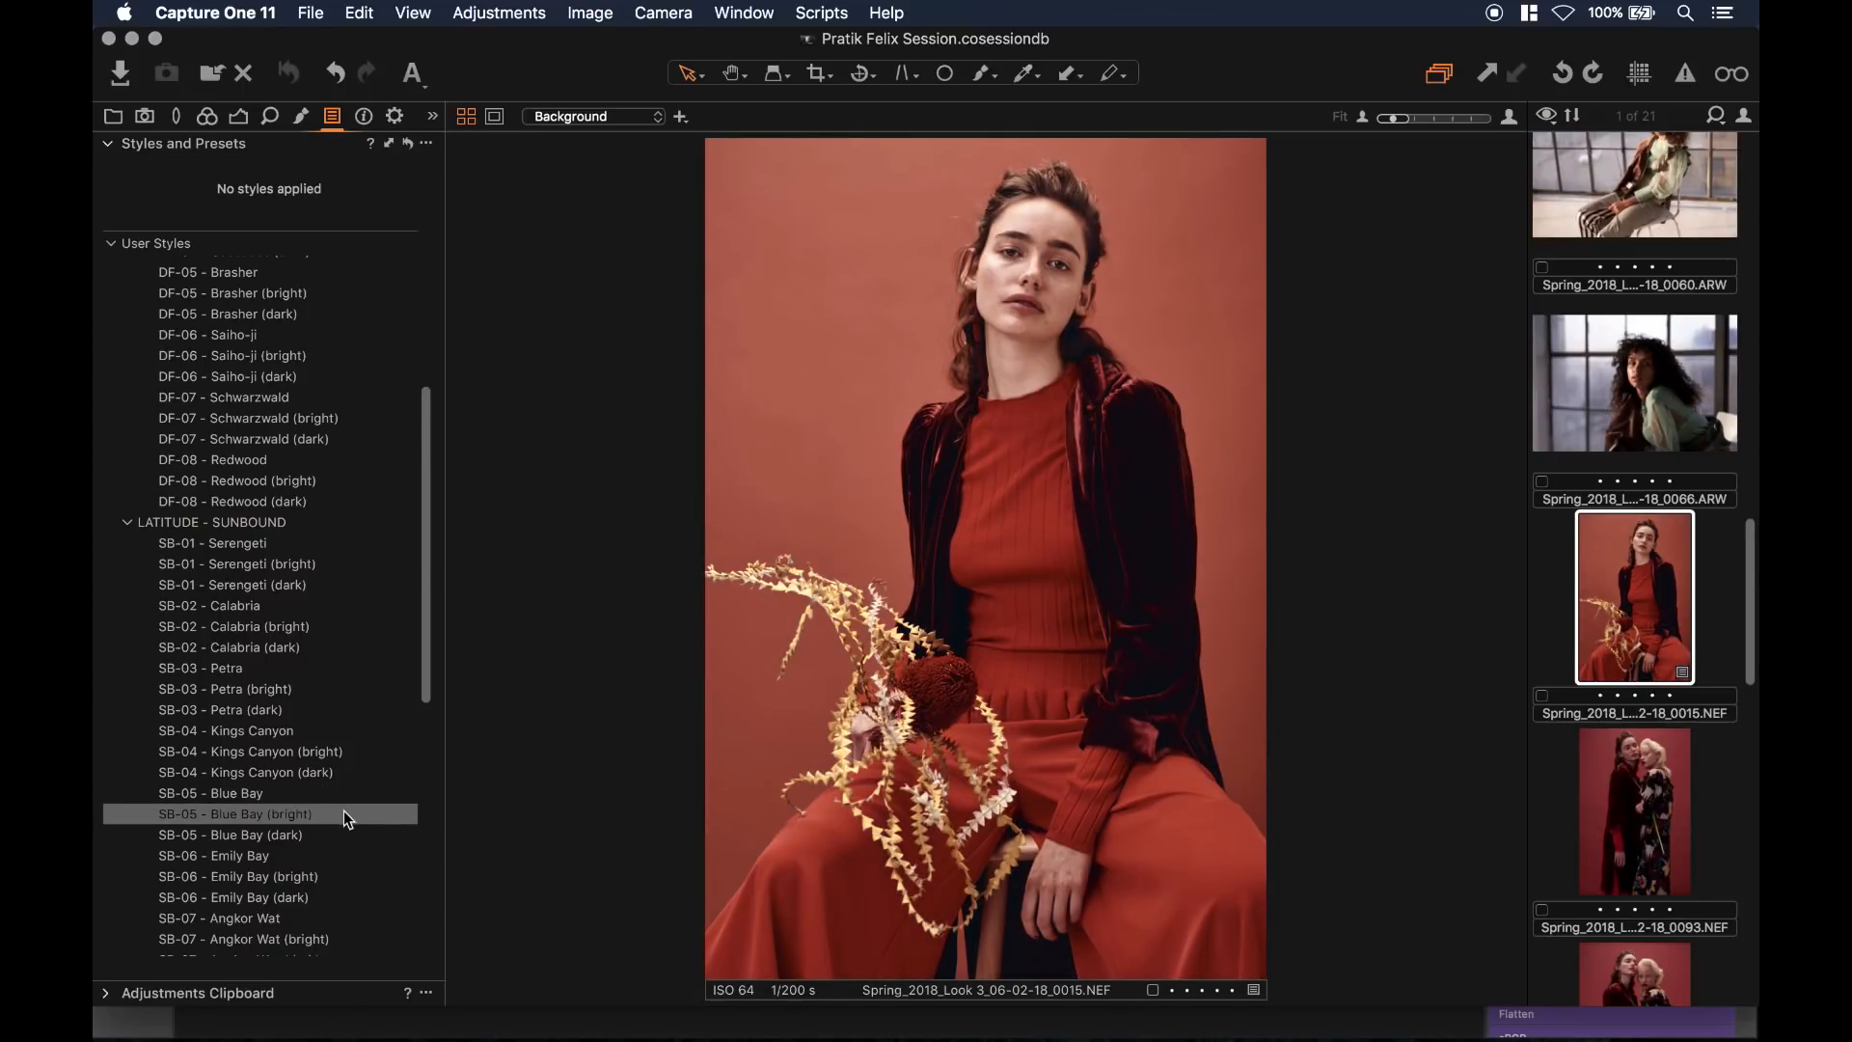
scroll(332, 847, "down", 5)
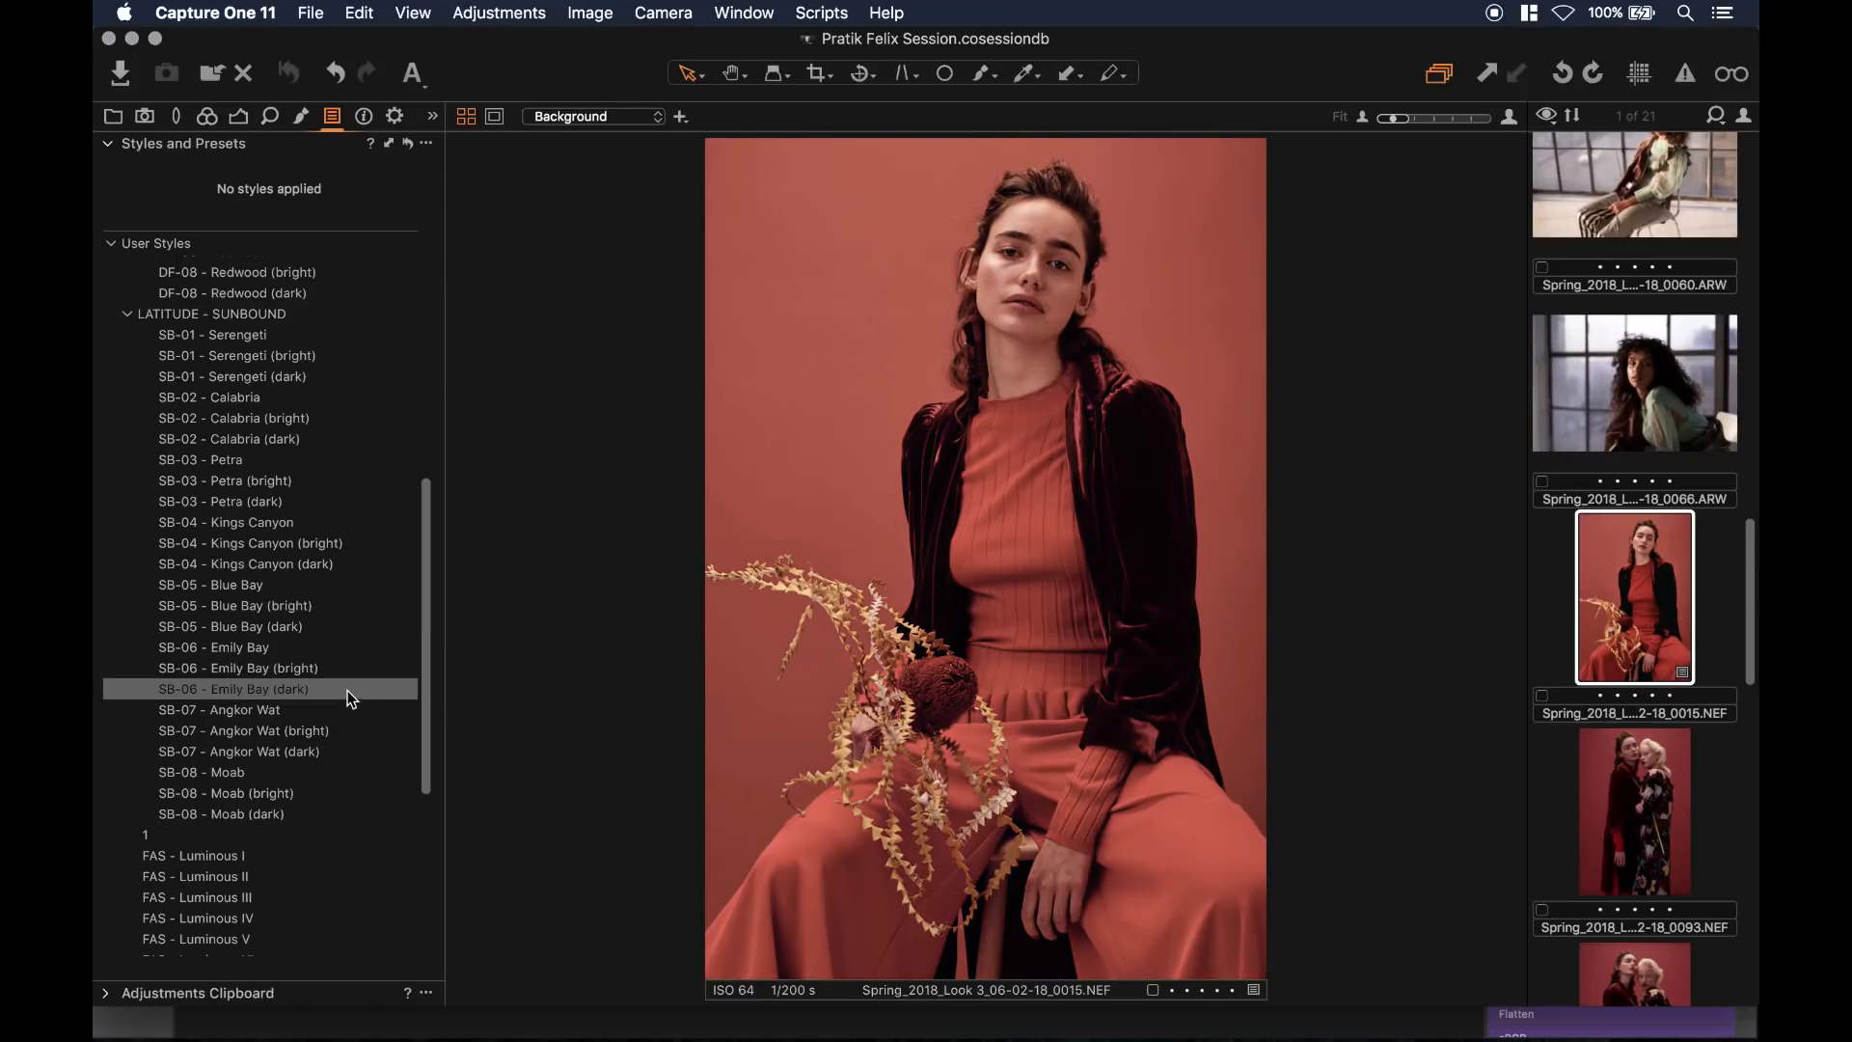
scroll(351, 667, "up", 10)
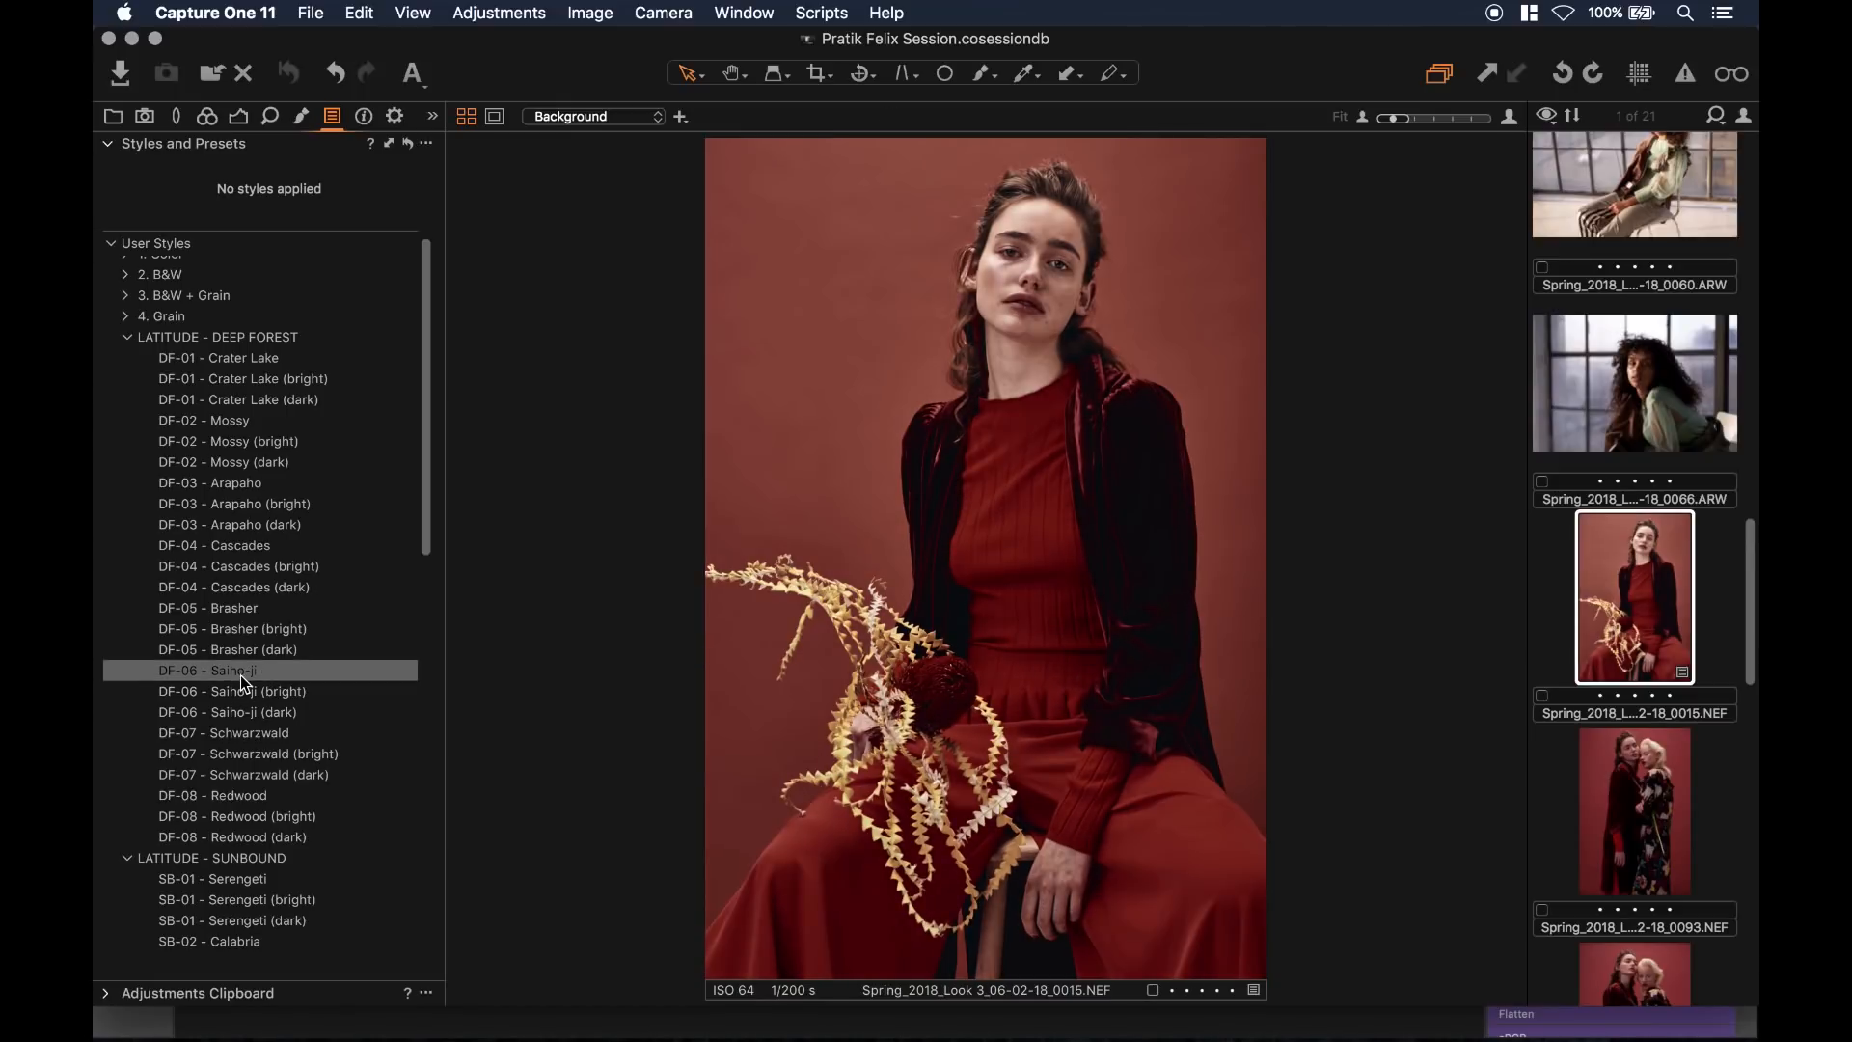
Step: Apply the DF-06 - Saiho-ji style to the red-dress portrait as a new layer
left_click(240, 675)
left_click(227, 679)
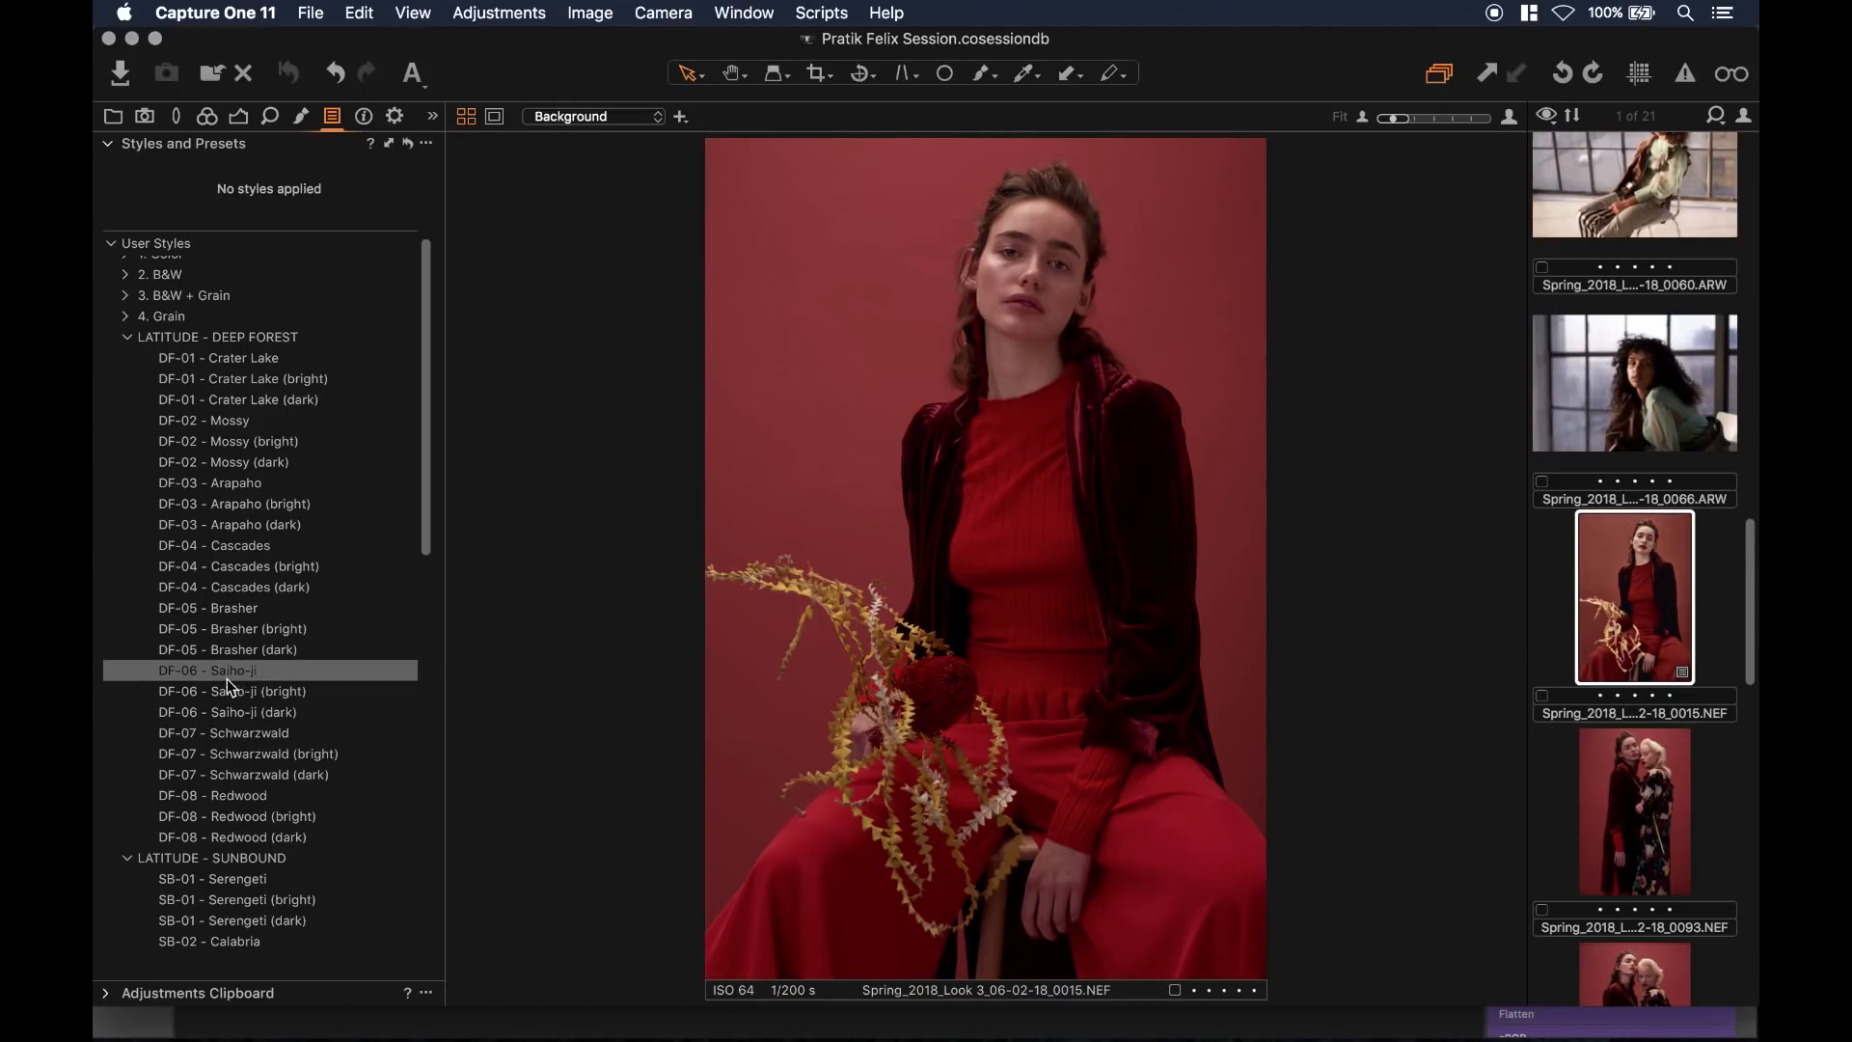
right_click(303, 677)
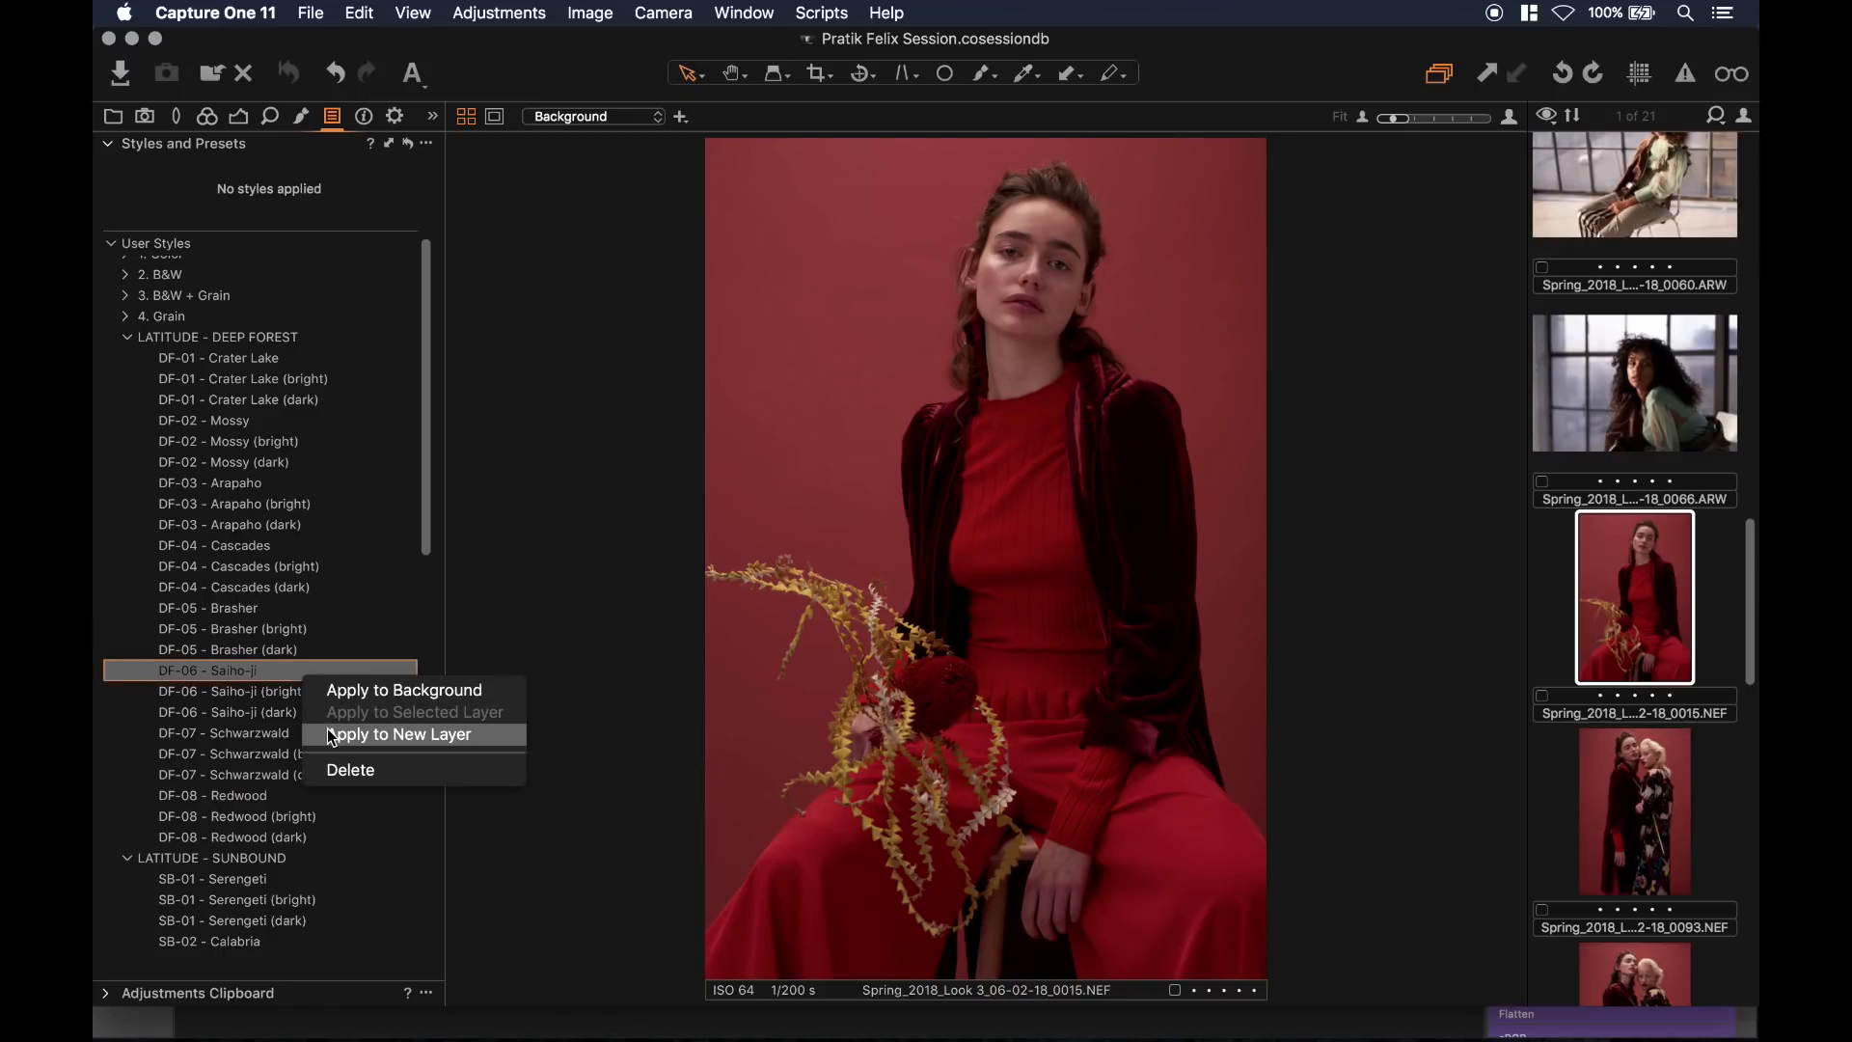
left_click(327, 734)
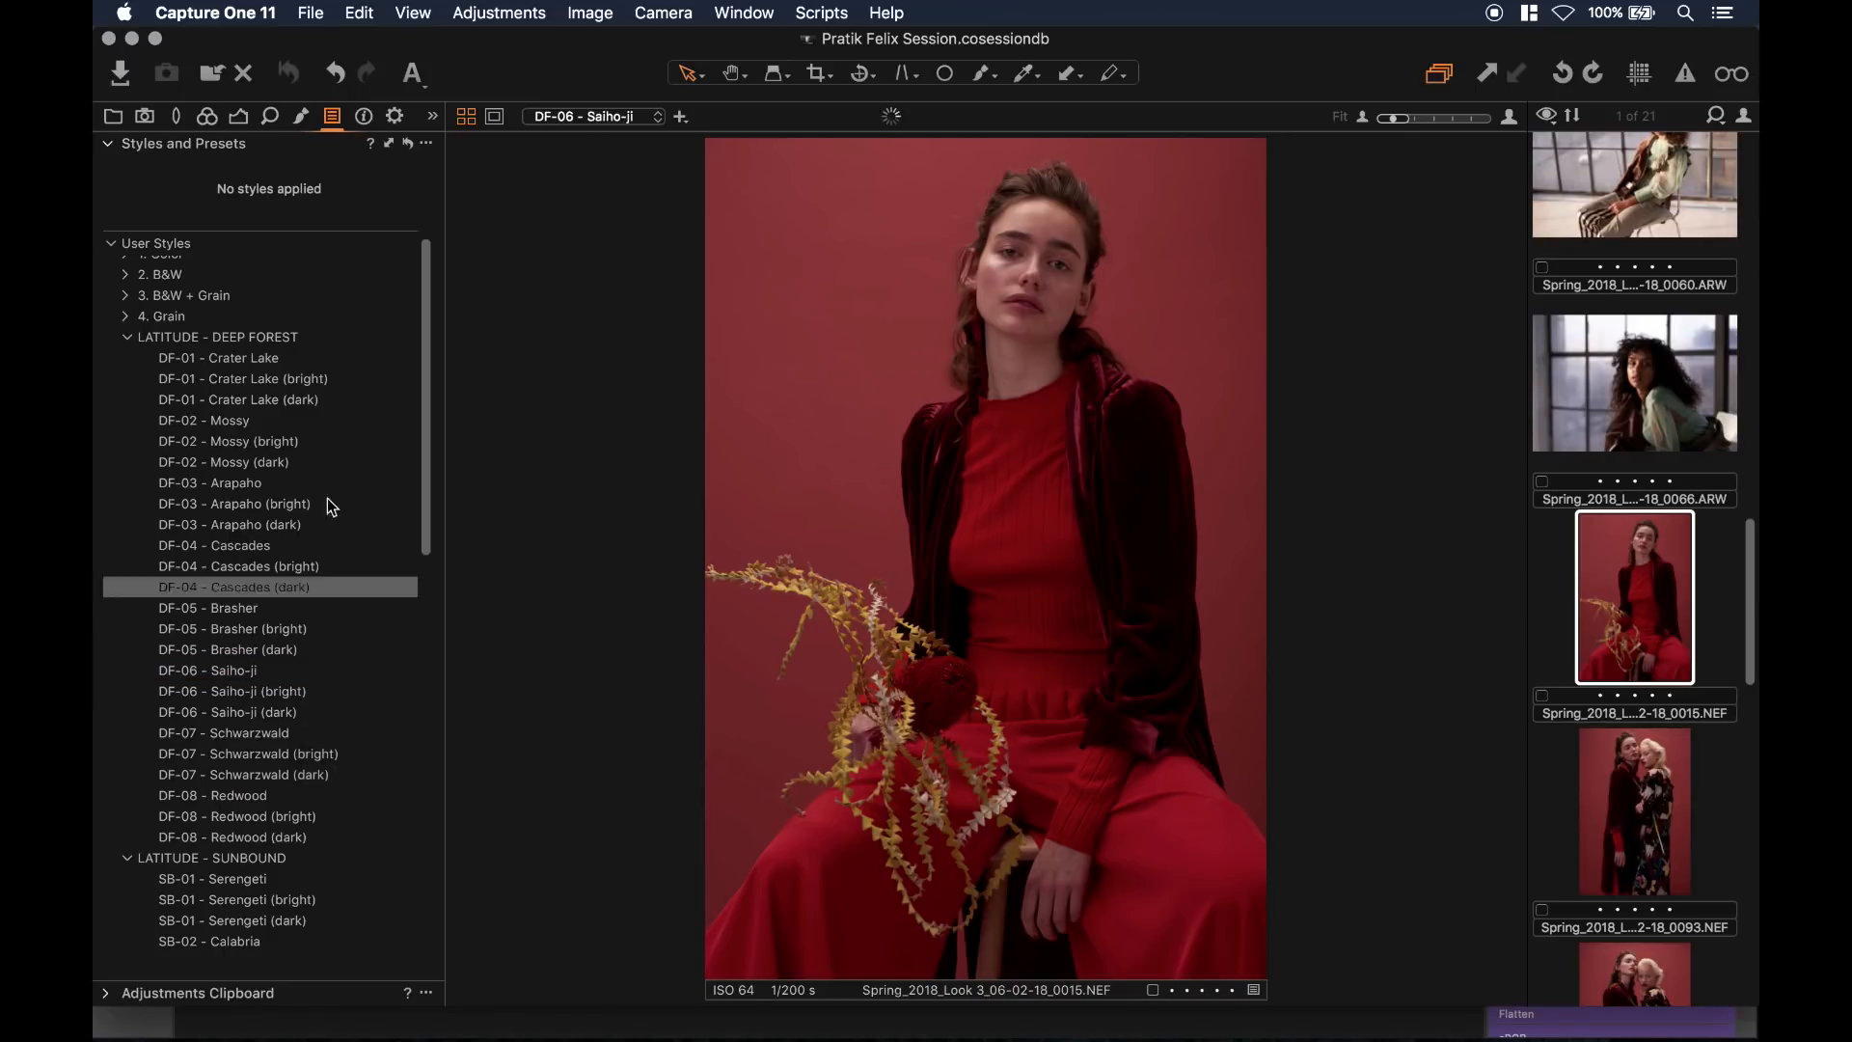
Step: Set the DF-06 - Saiho-ji layer's opacity to 38
left_click(236, 117)
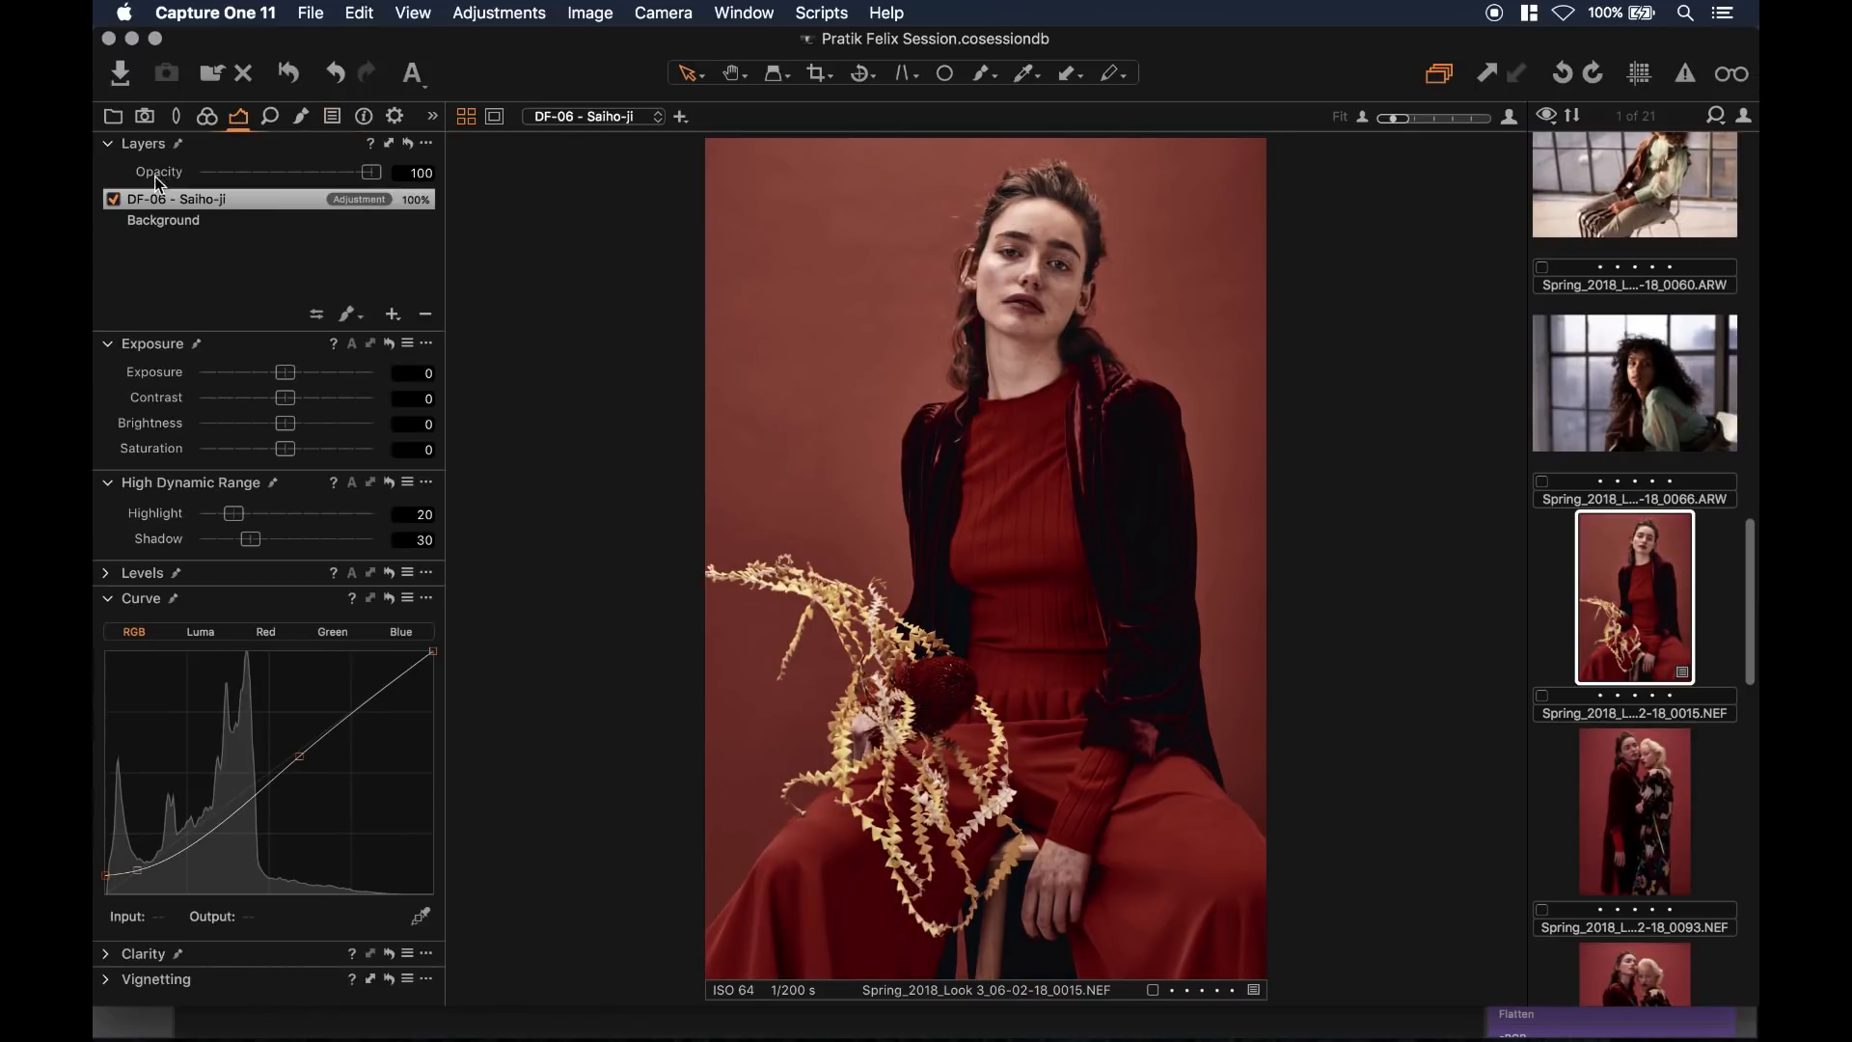
left_click_drag(371, 172, 182, 170)
left_click_drag(258, 179, 270, 181)
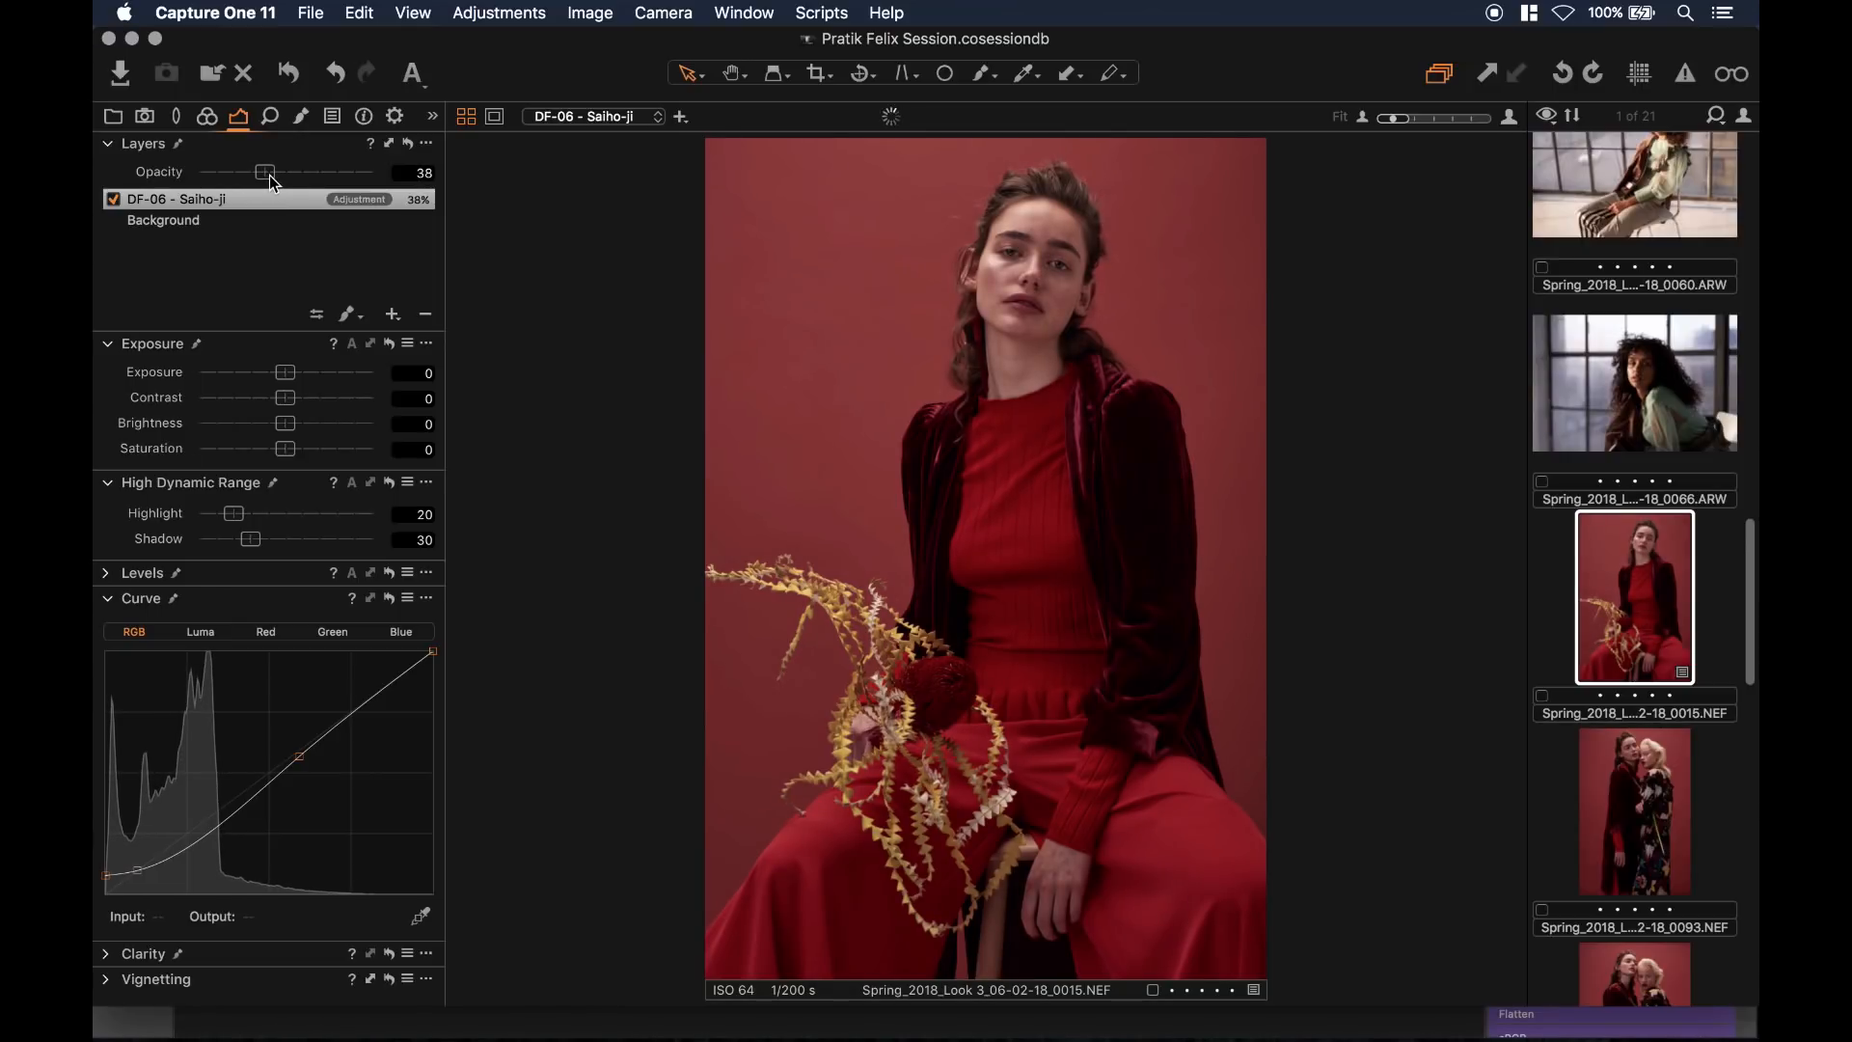
Step: Compare the red-dress portrait with the DF-06 - Saiho-ji layer off and on, leaving it enabled
left_click(118, 200)
left_click(119, 200)
left_click(118, 201)
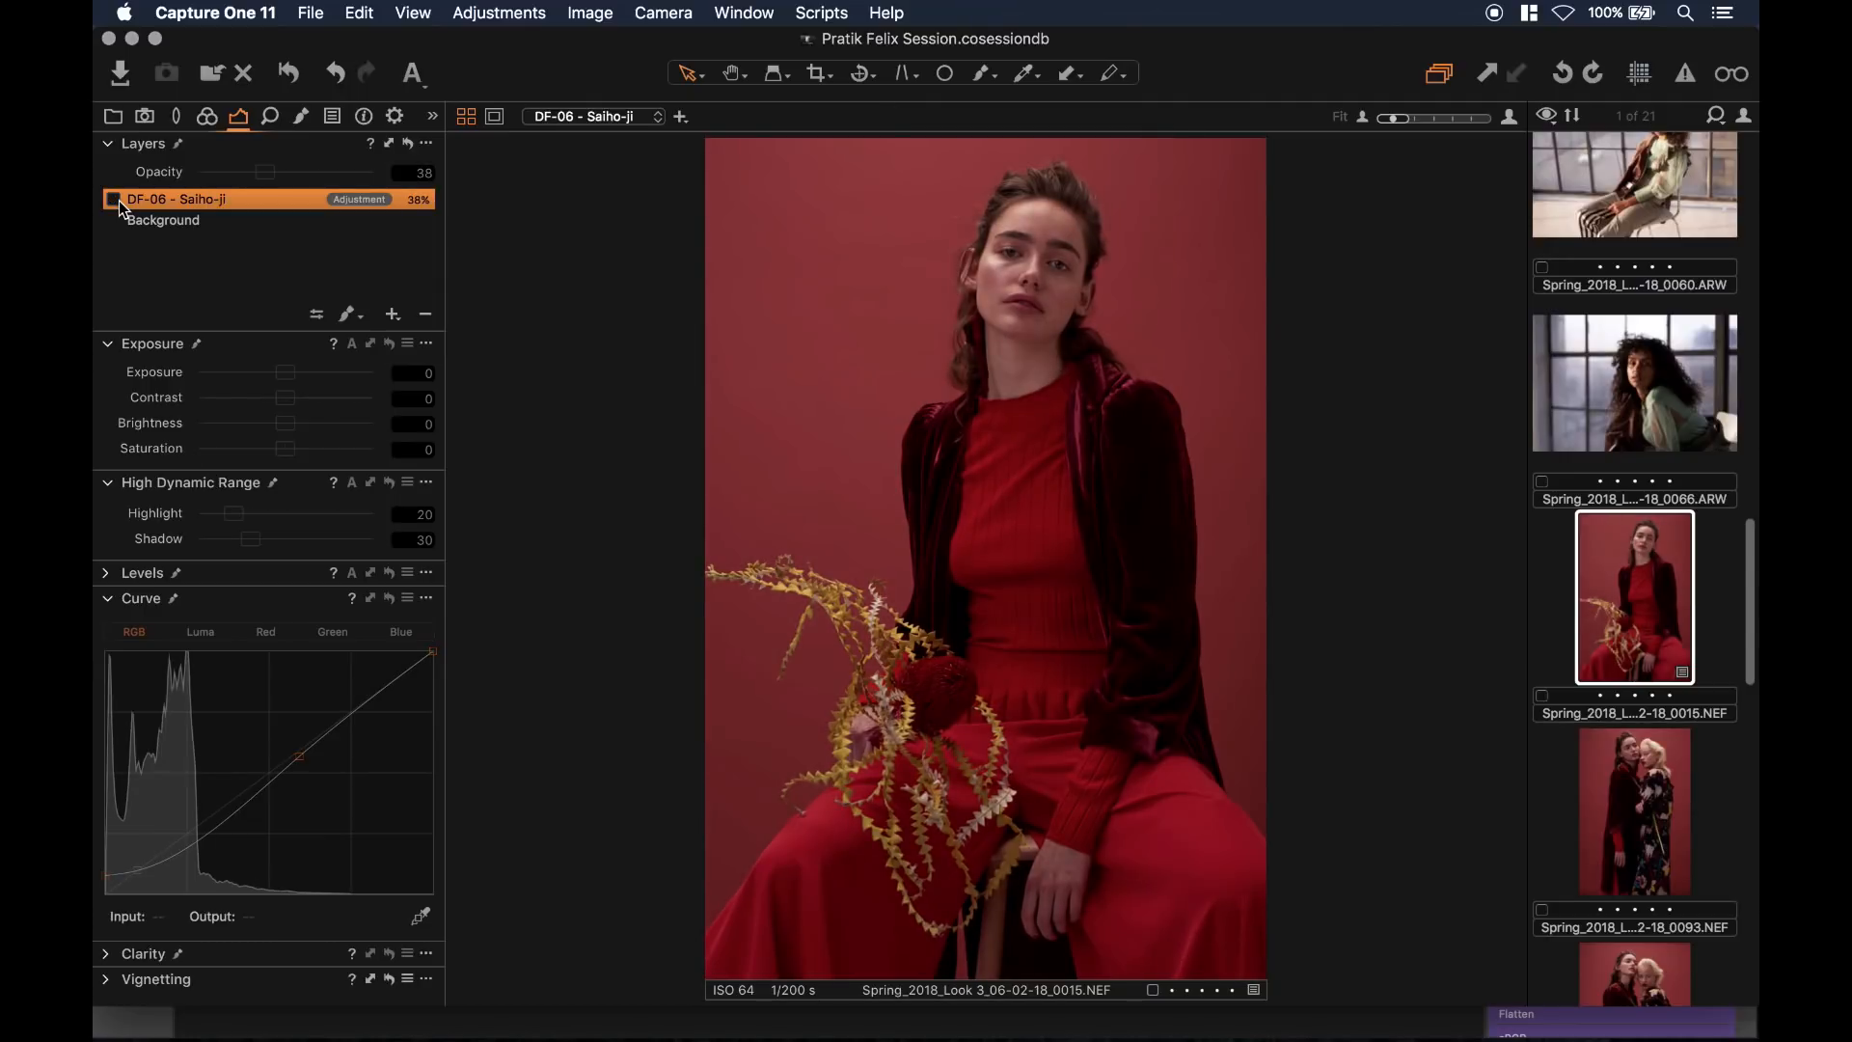
left_click(119, 201)
left_click(119, 201)
left_click(119, 200)
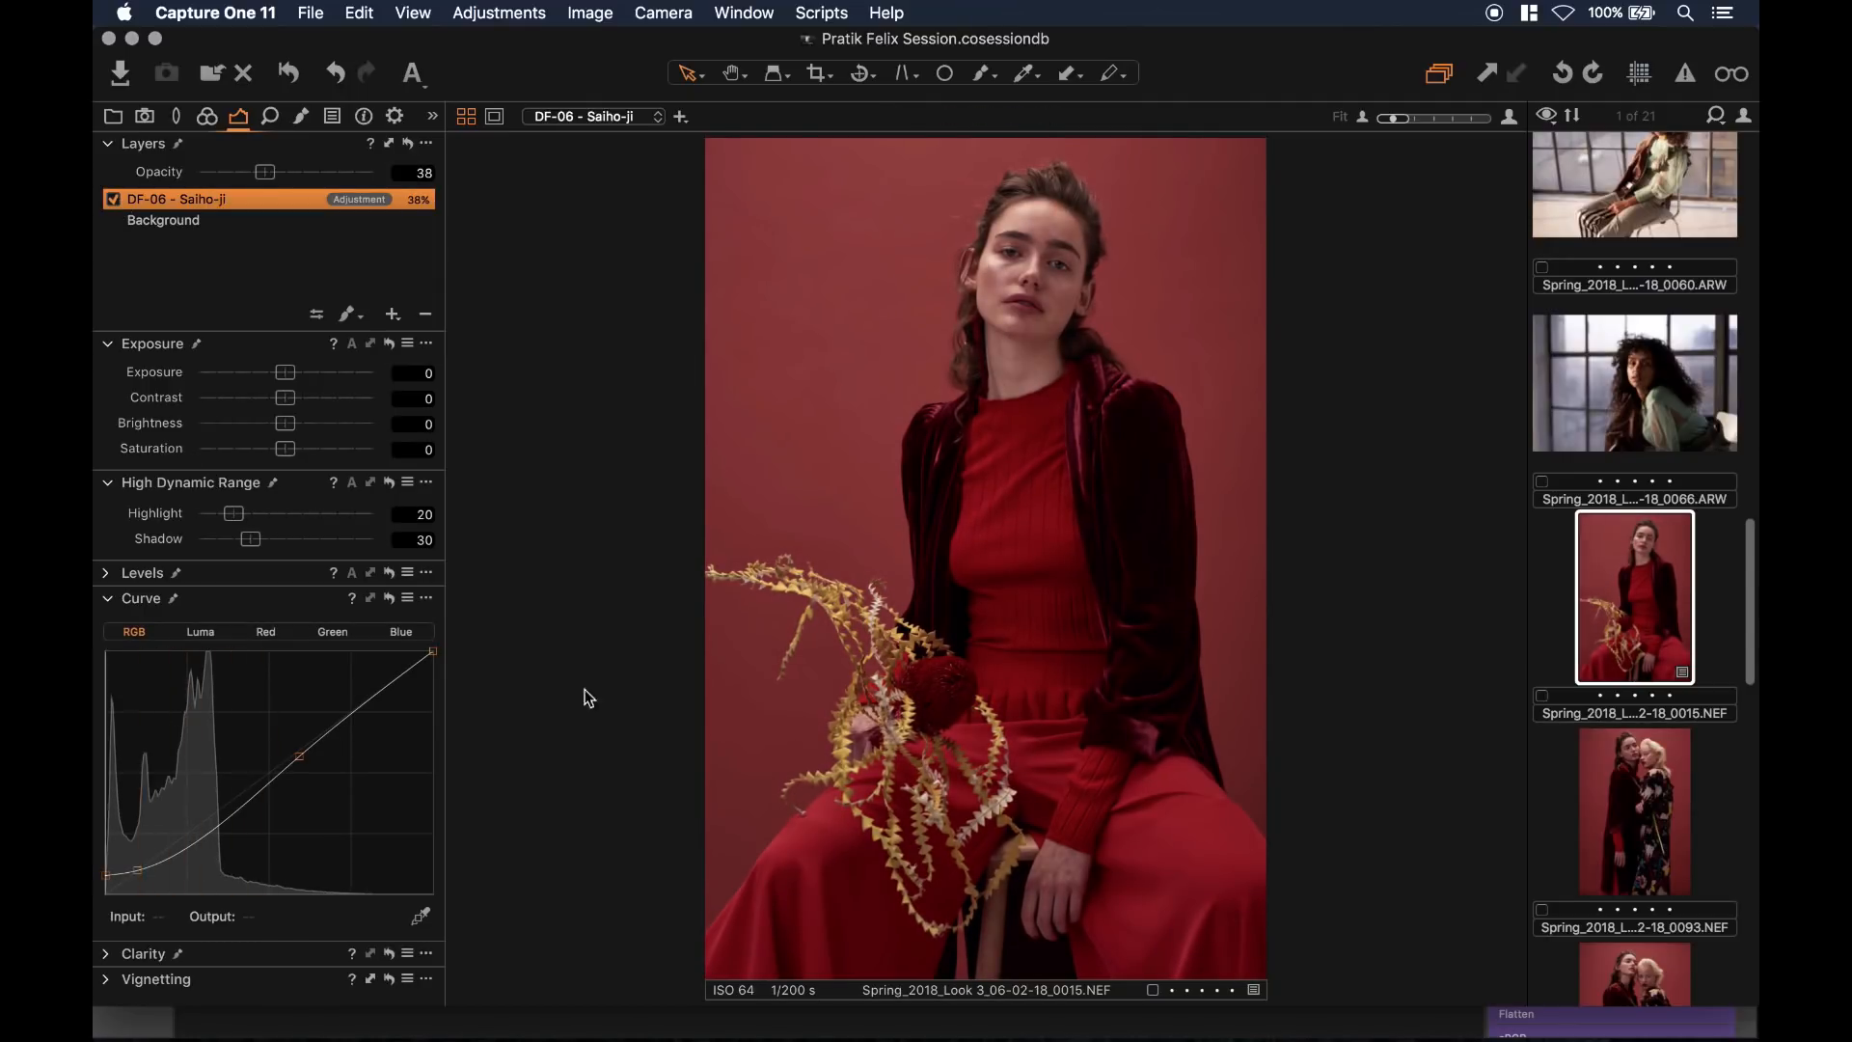
Step: Review the style layer's Color Balance shadow tint and shift its highlight tint toward yellow-orange
left_click(206, 120)
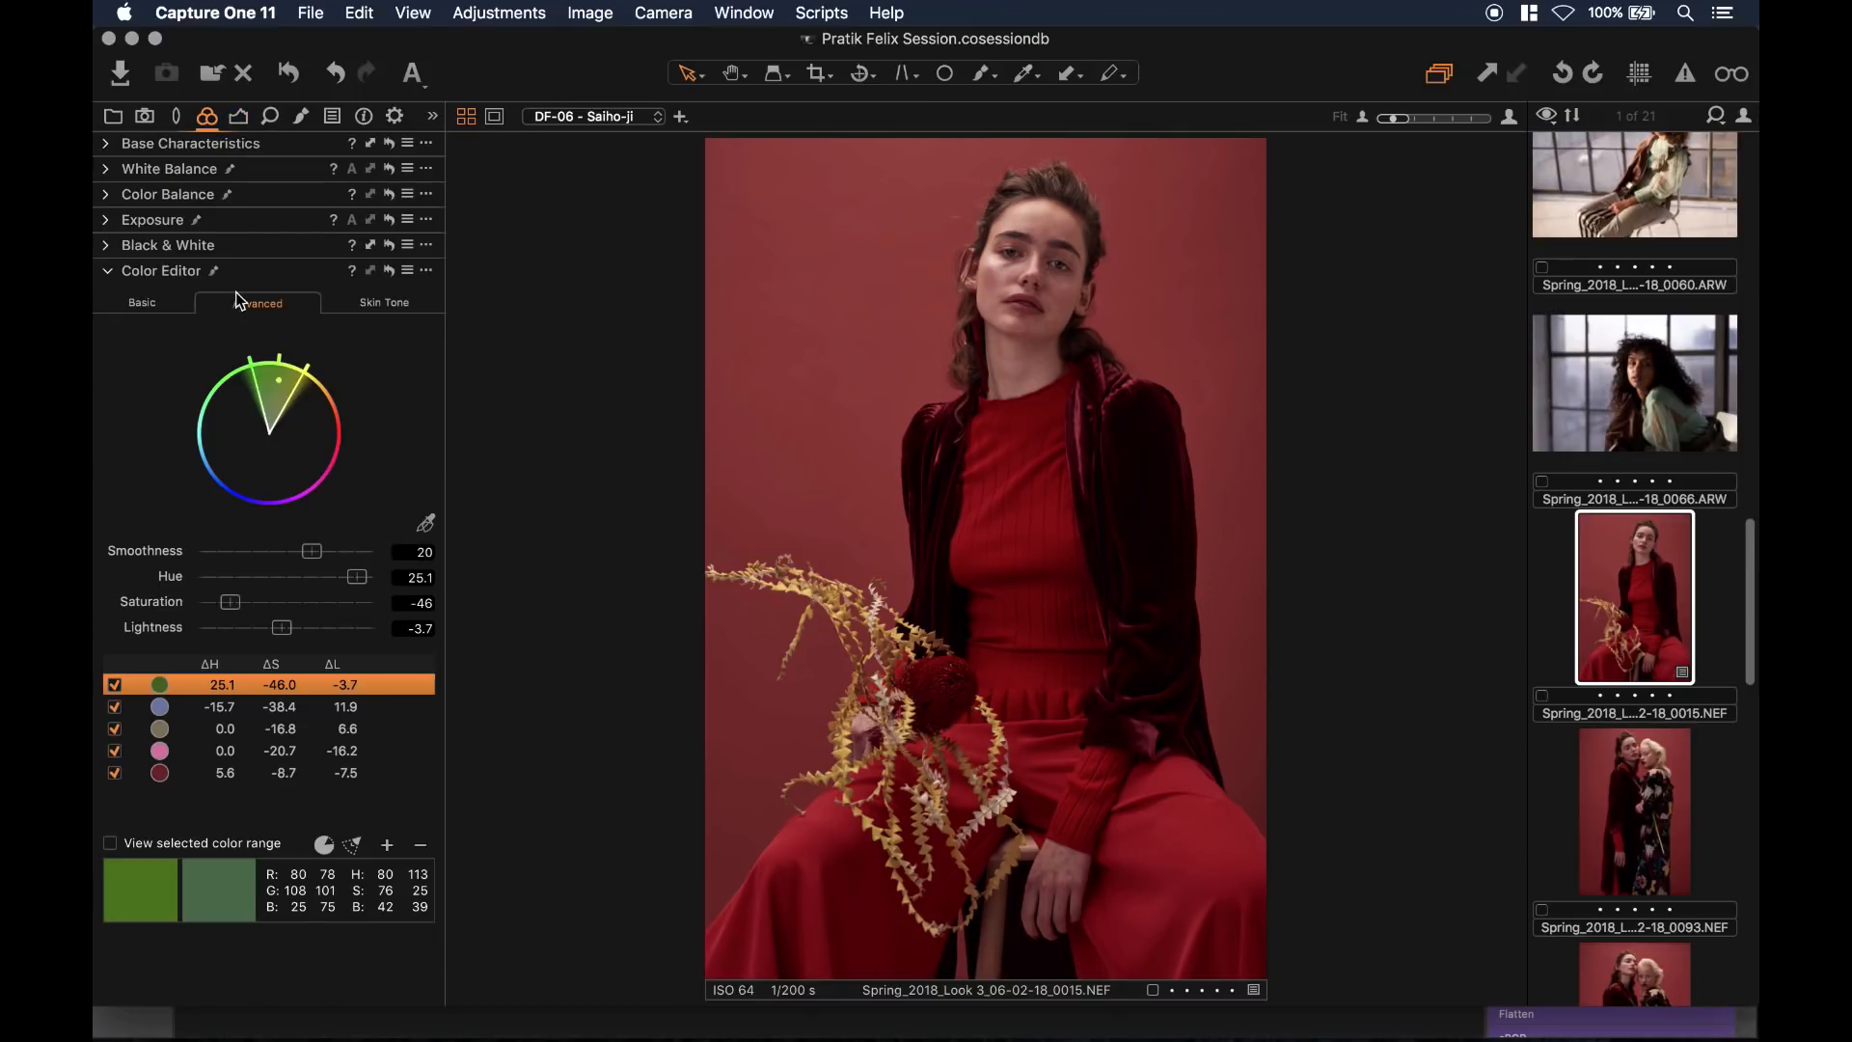
left_click(110, 196)
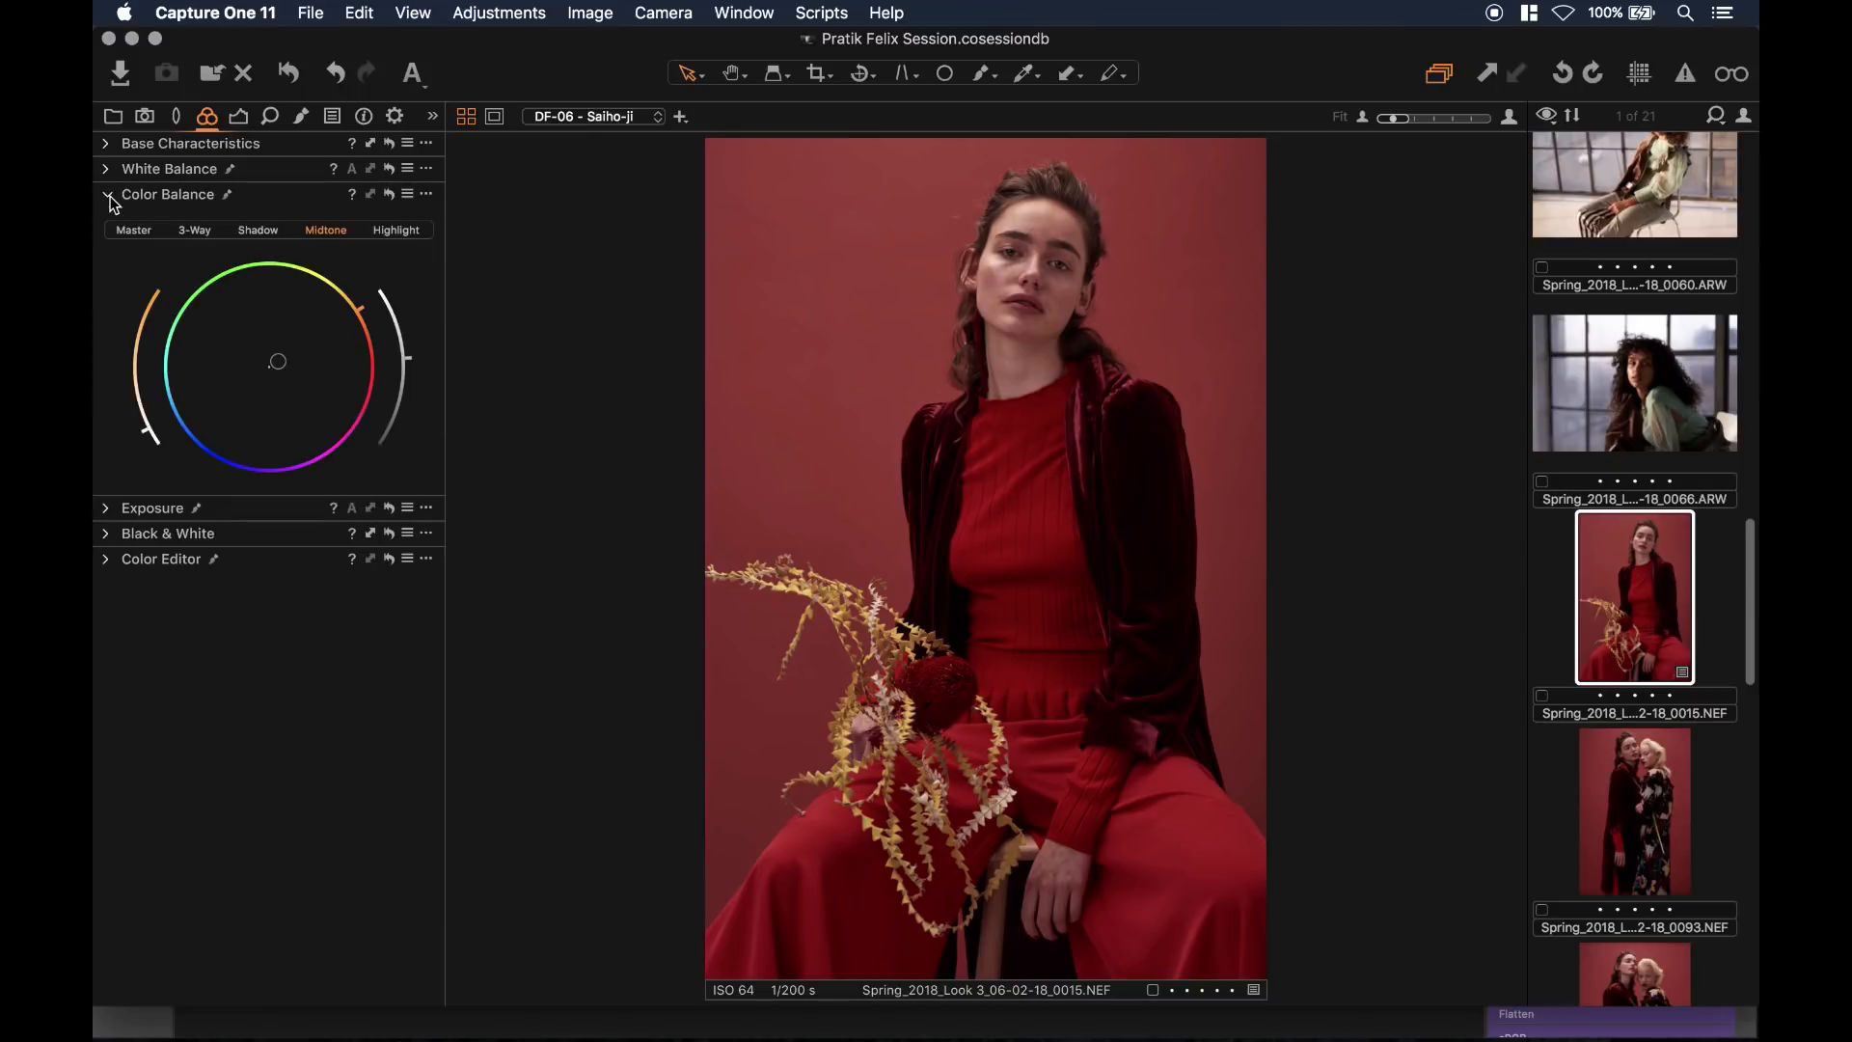
left_click(263, 229)
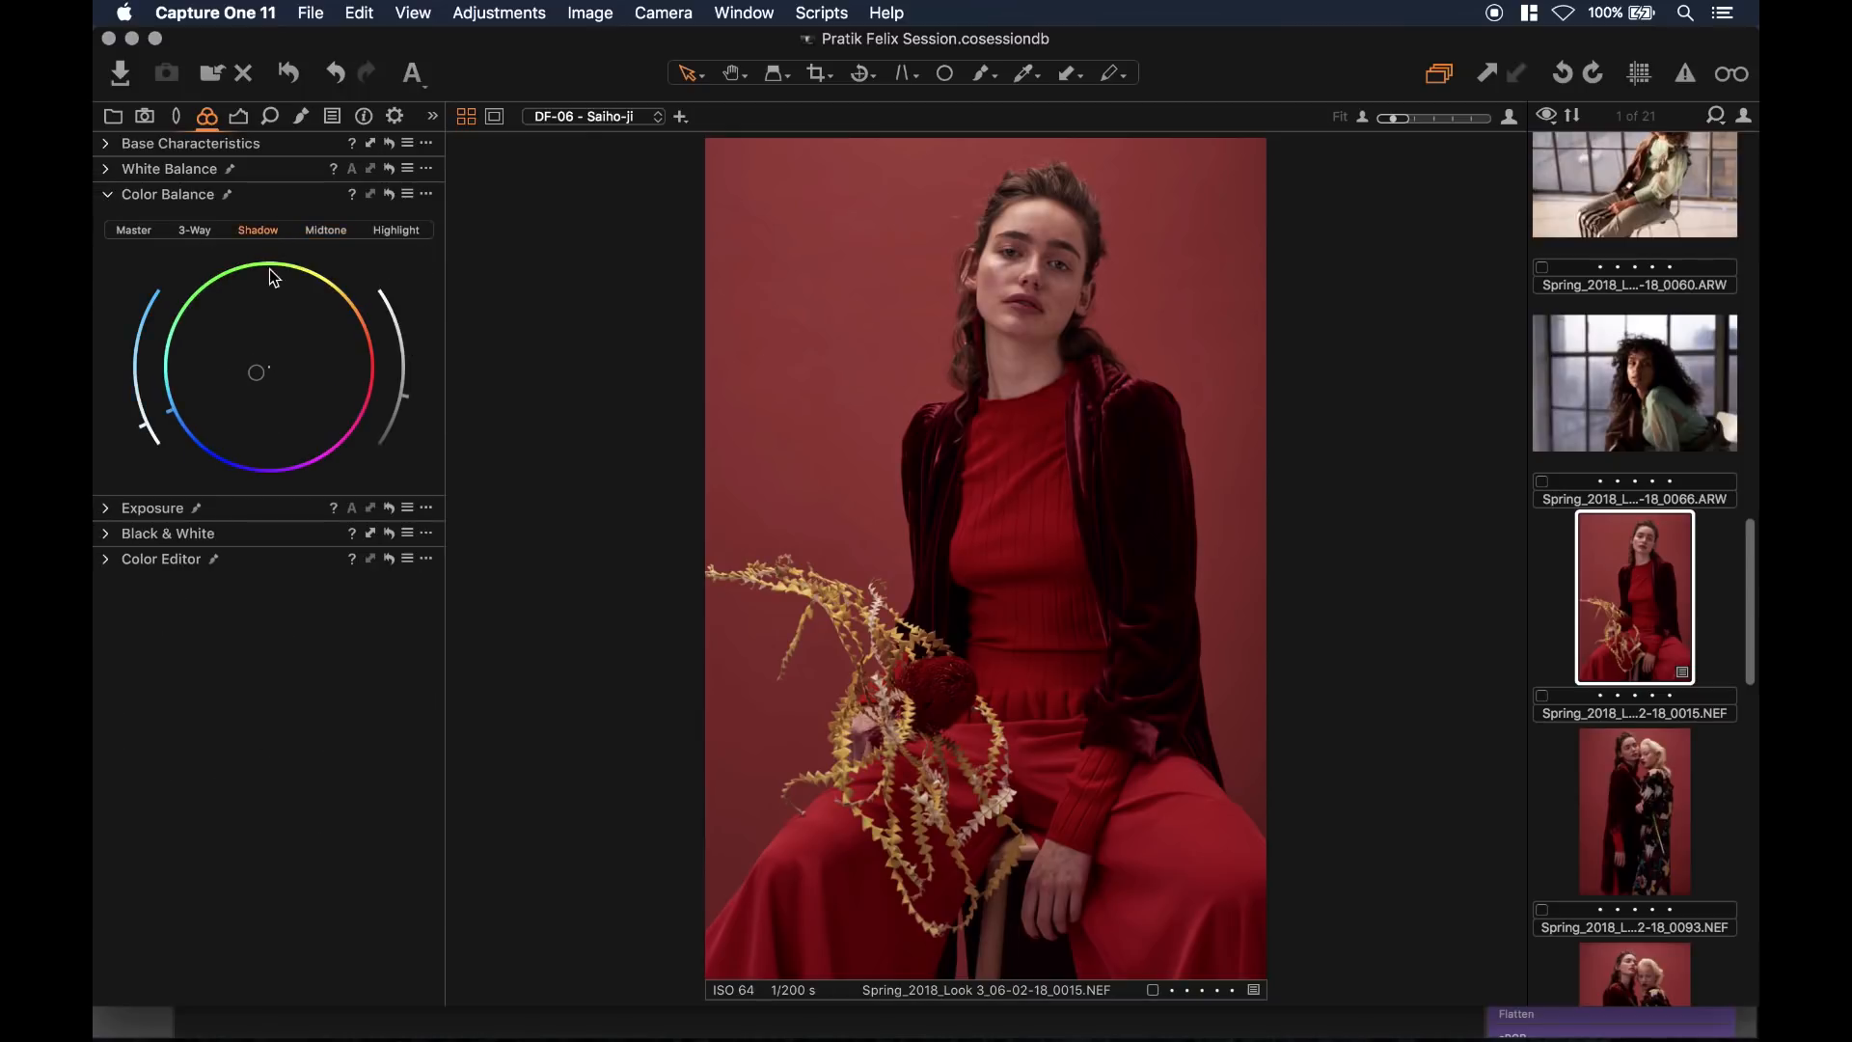
left_click_drag(255, 372, 308, 320)
left_click(395, 230)
Step: Clone the red-dress portrait's variant to compare the two copies, and undo the cloning
right_click(1597, 602)
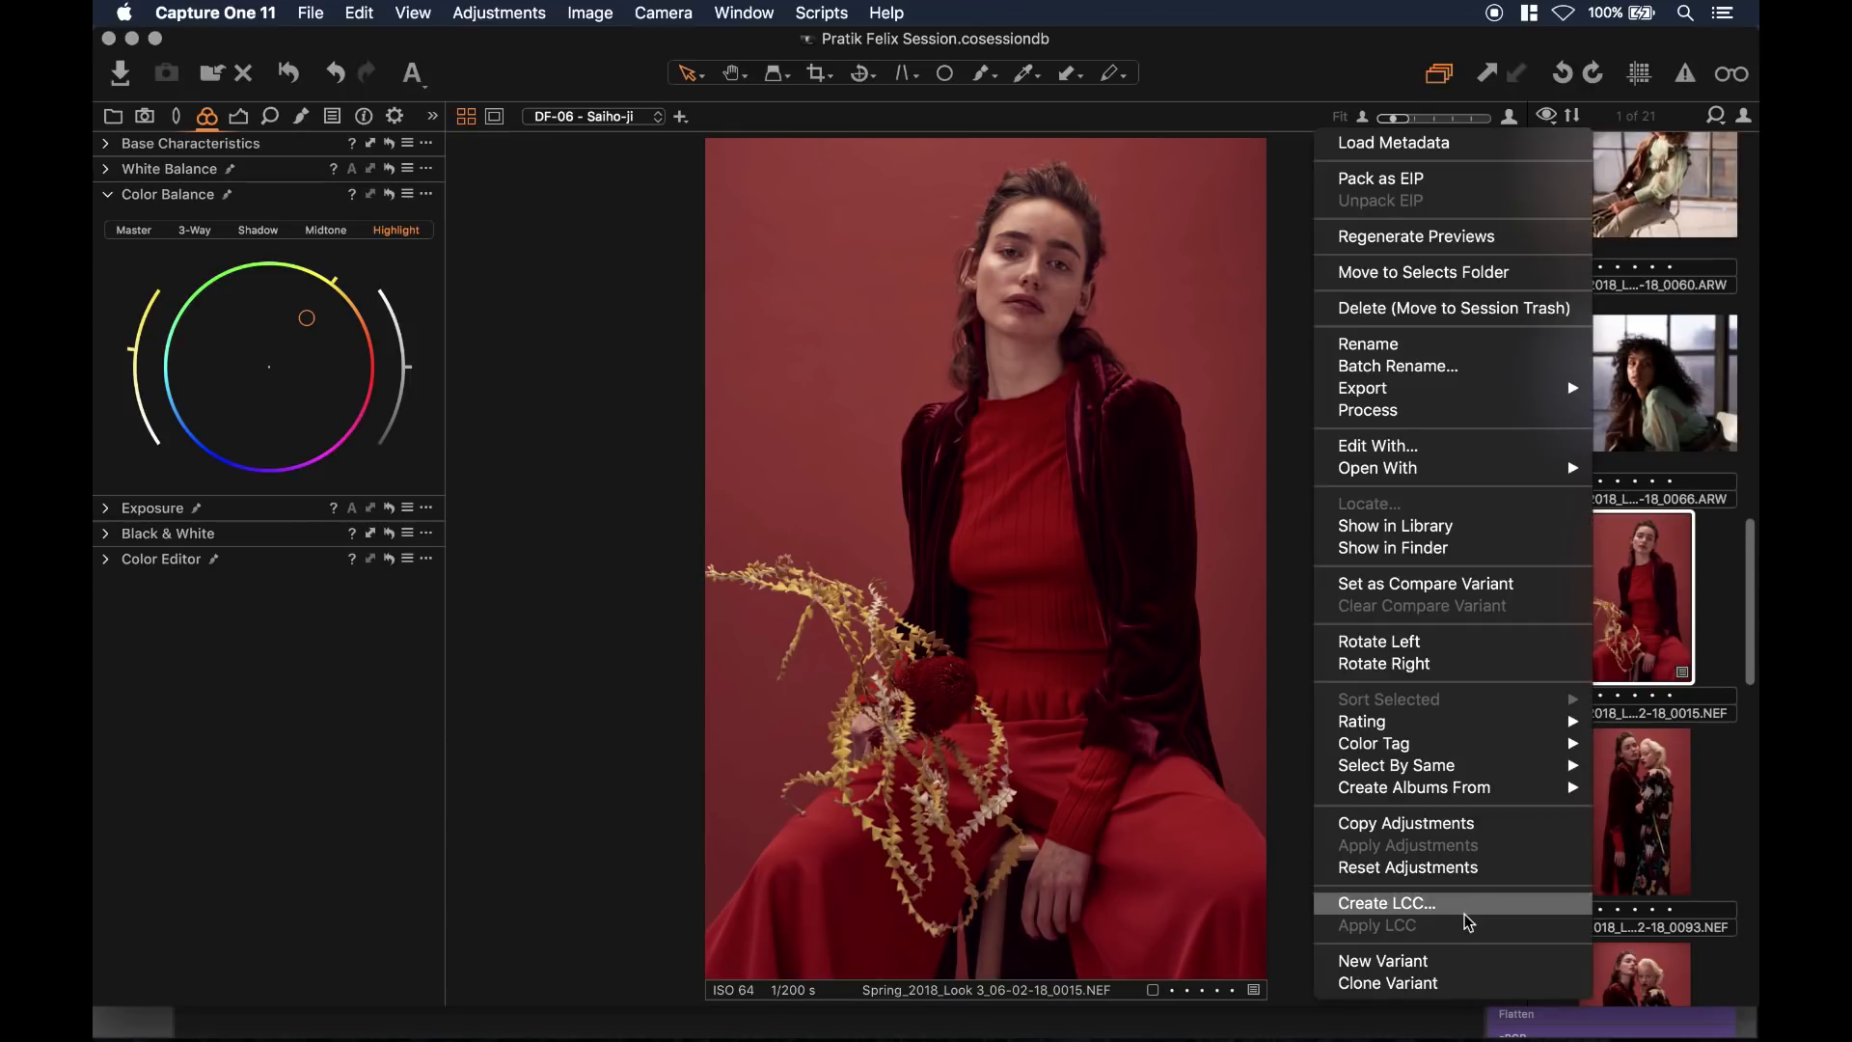
left_click(1418, 984)
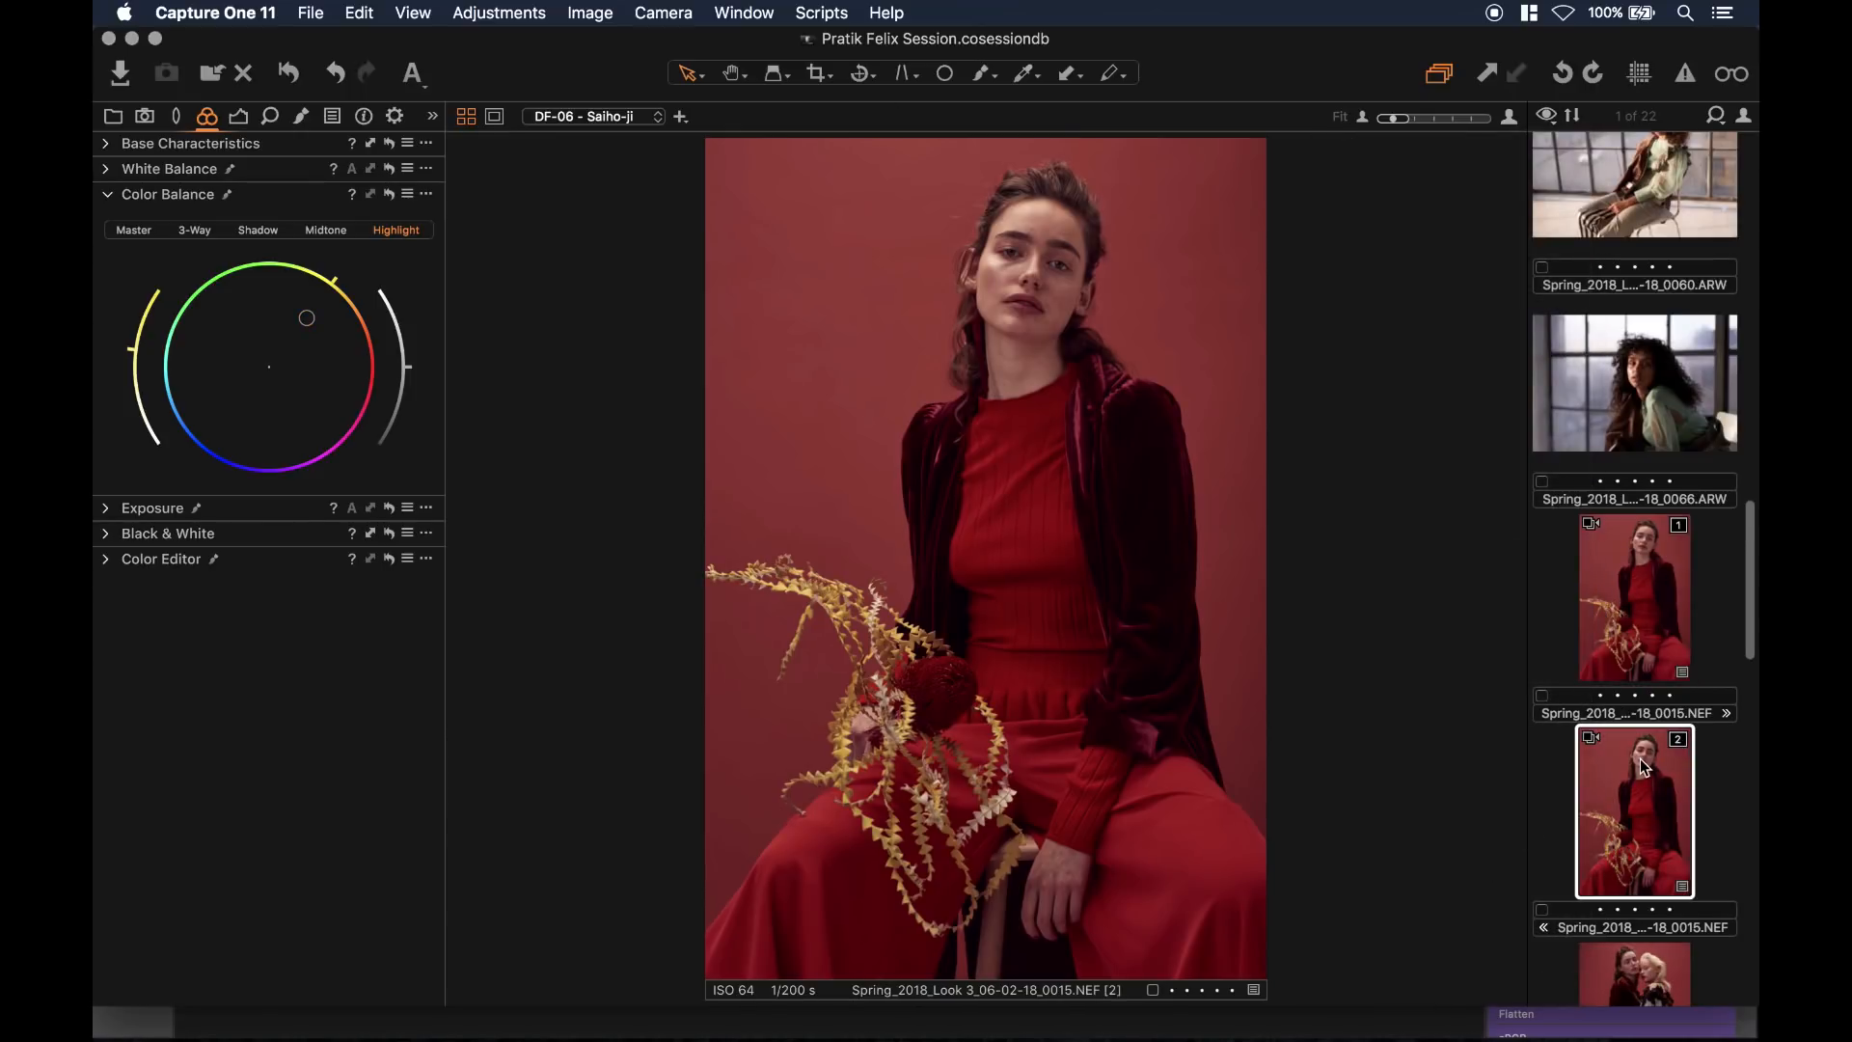
left_click(1639, 623)
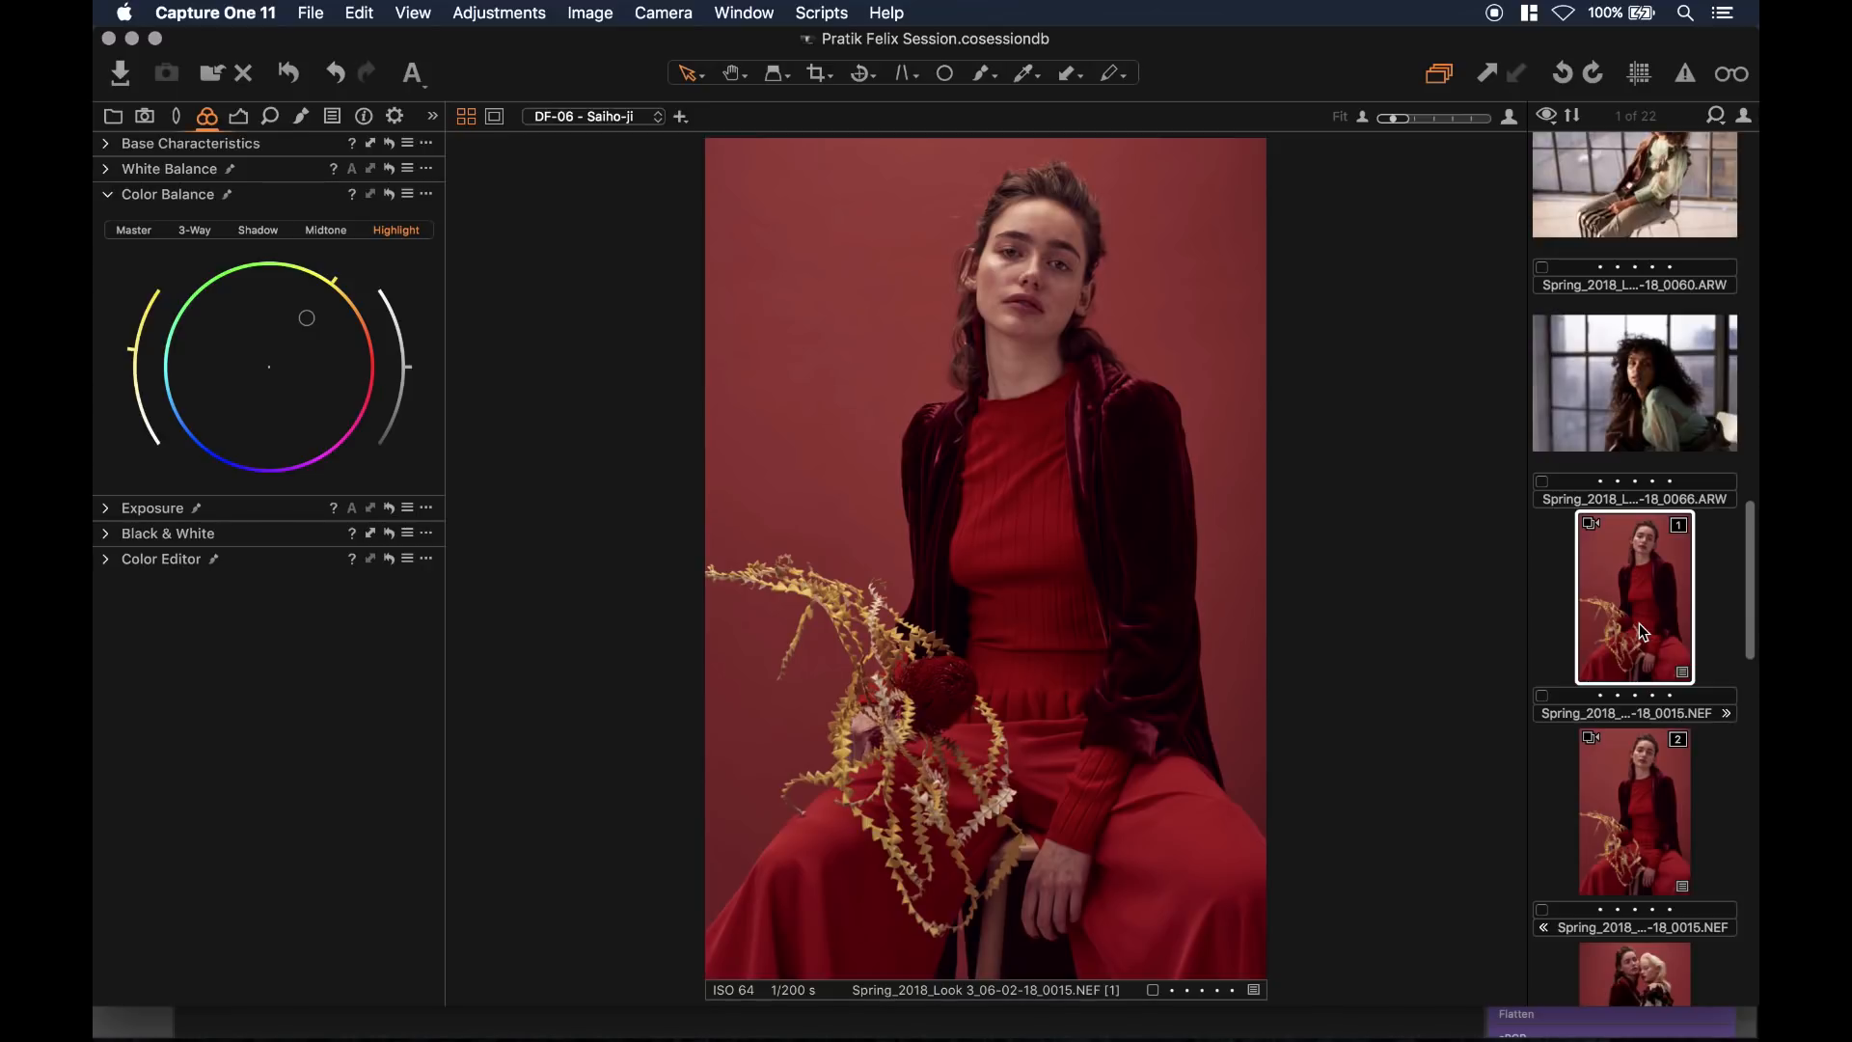
key("Down")
key("super+z")
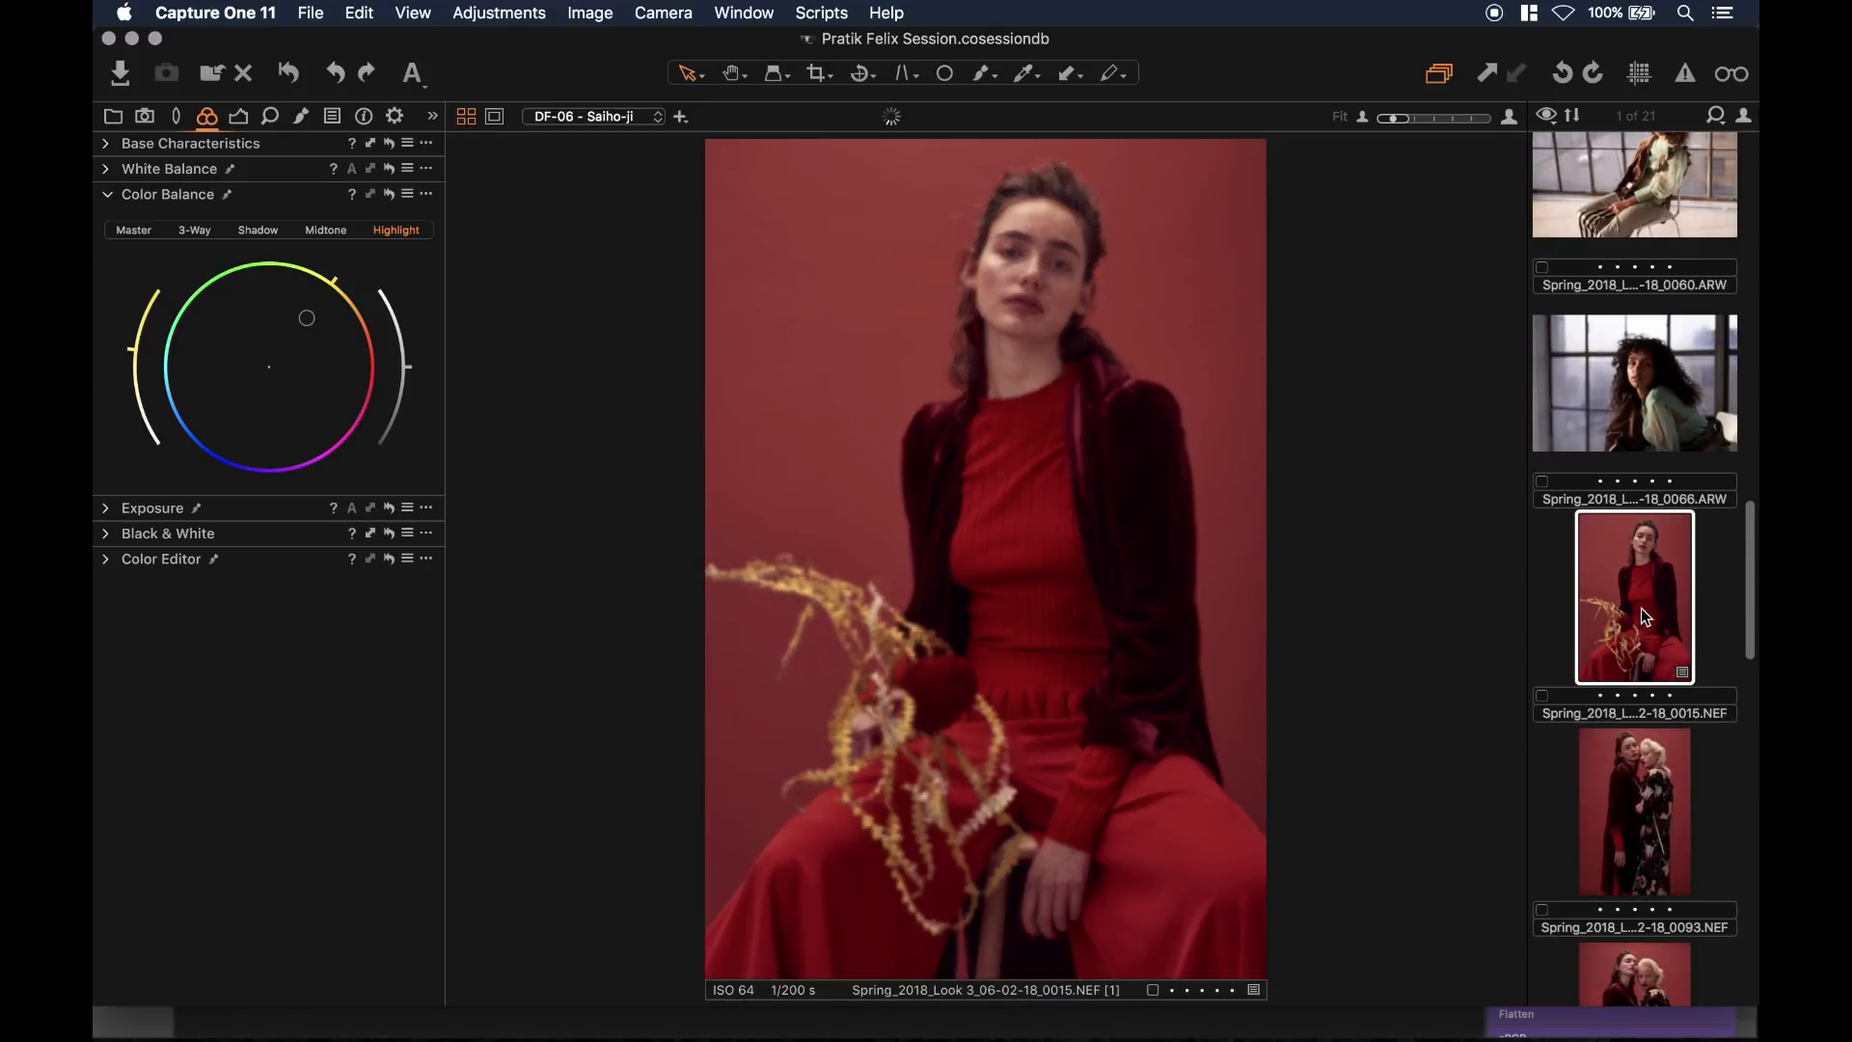
Step: Create a new variant of the red-dress portrait and compare it with the styled variant
right_click(1643, 612)
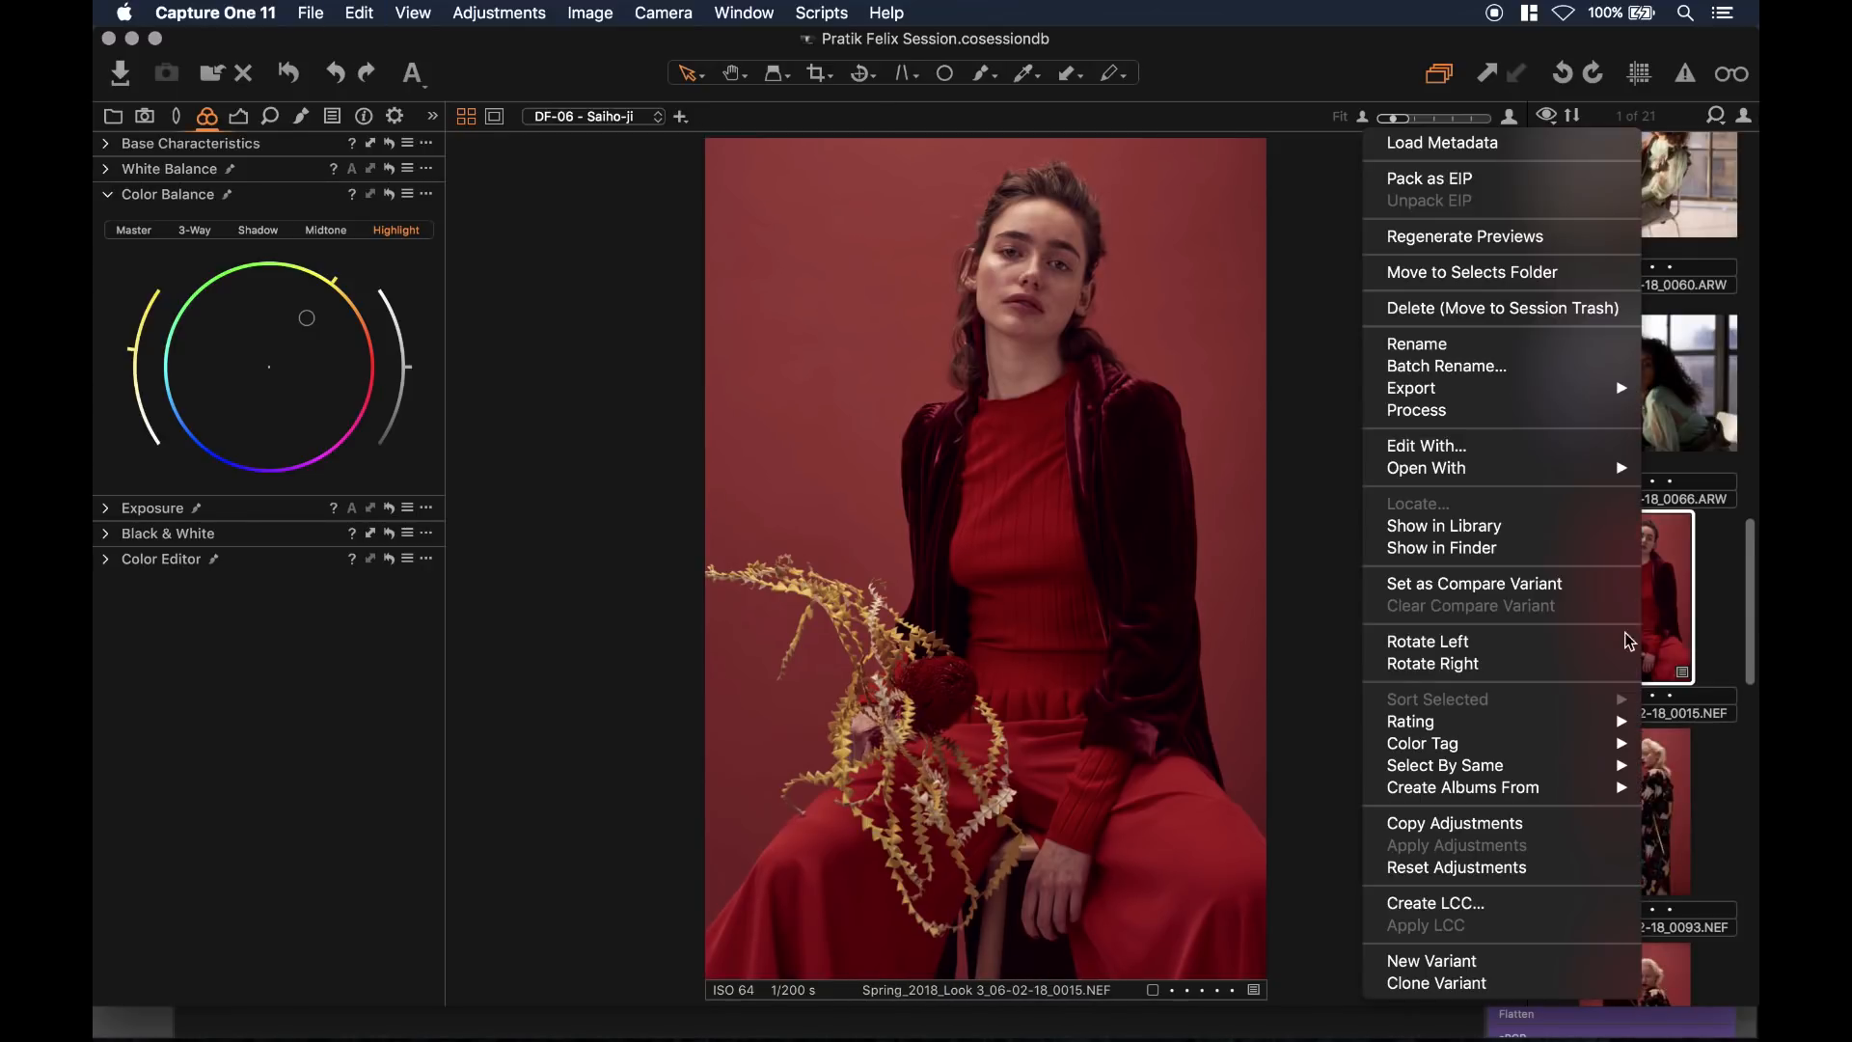
left_click(1462, 959)
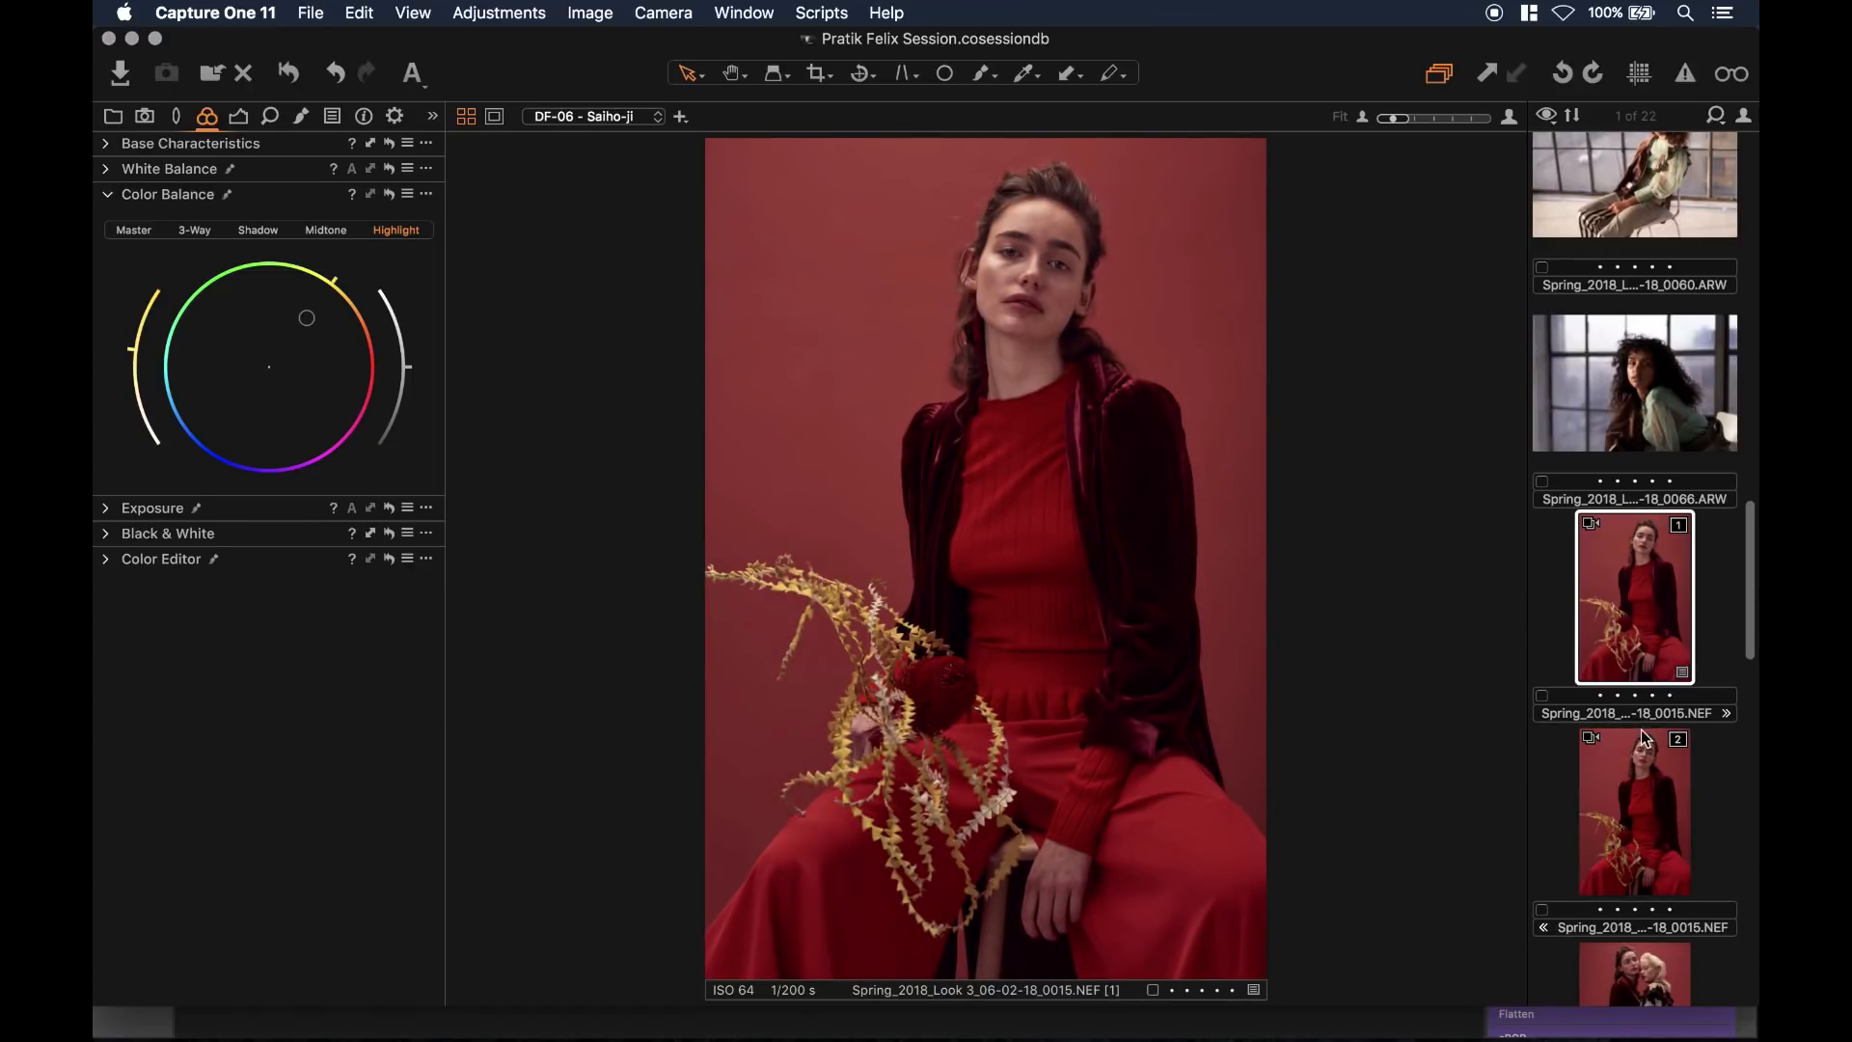
left_click(1634, 808)
left_click(1640, 627)
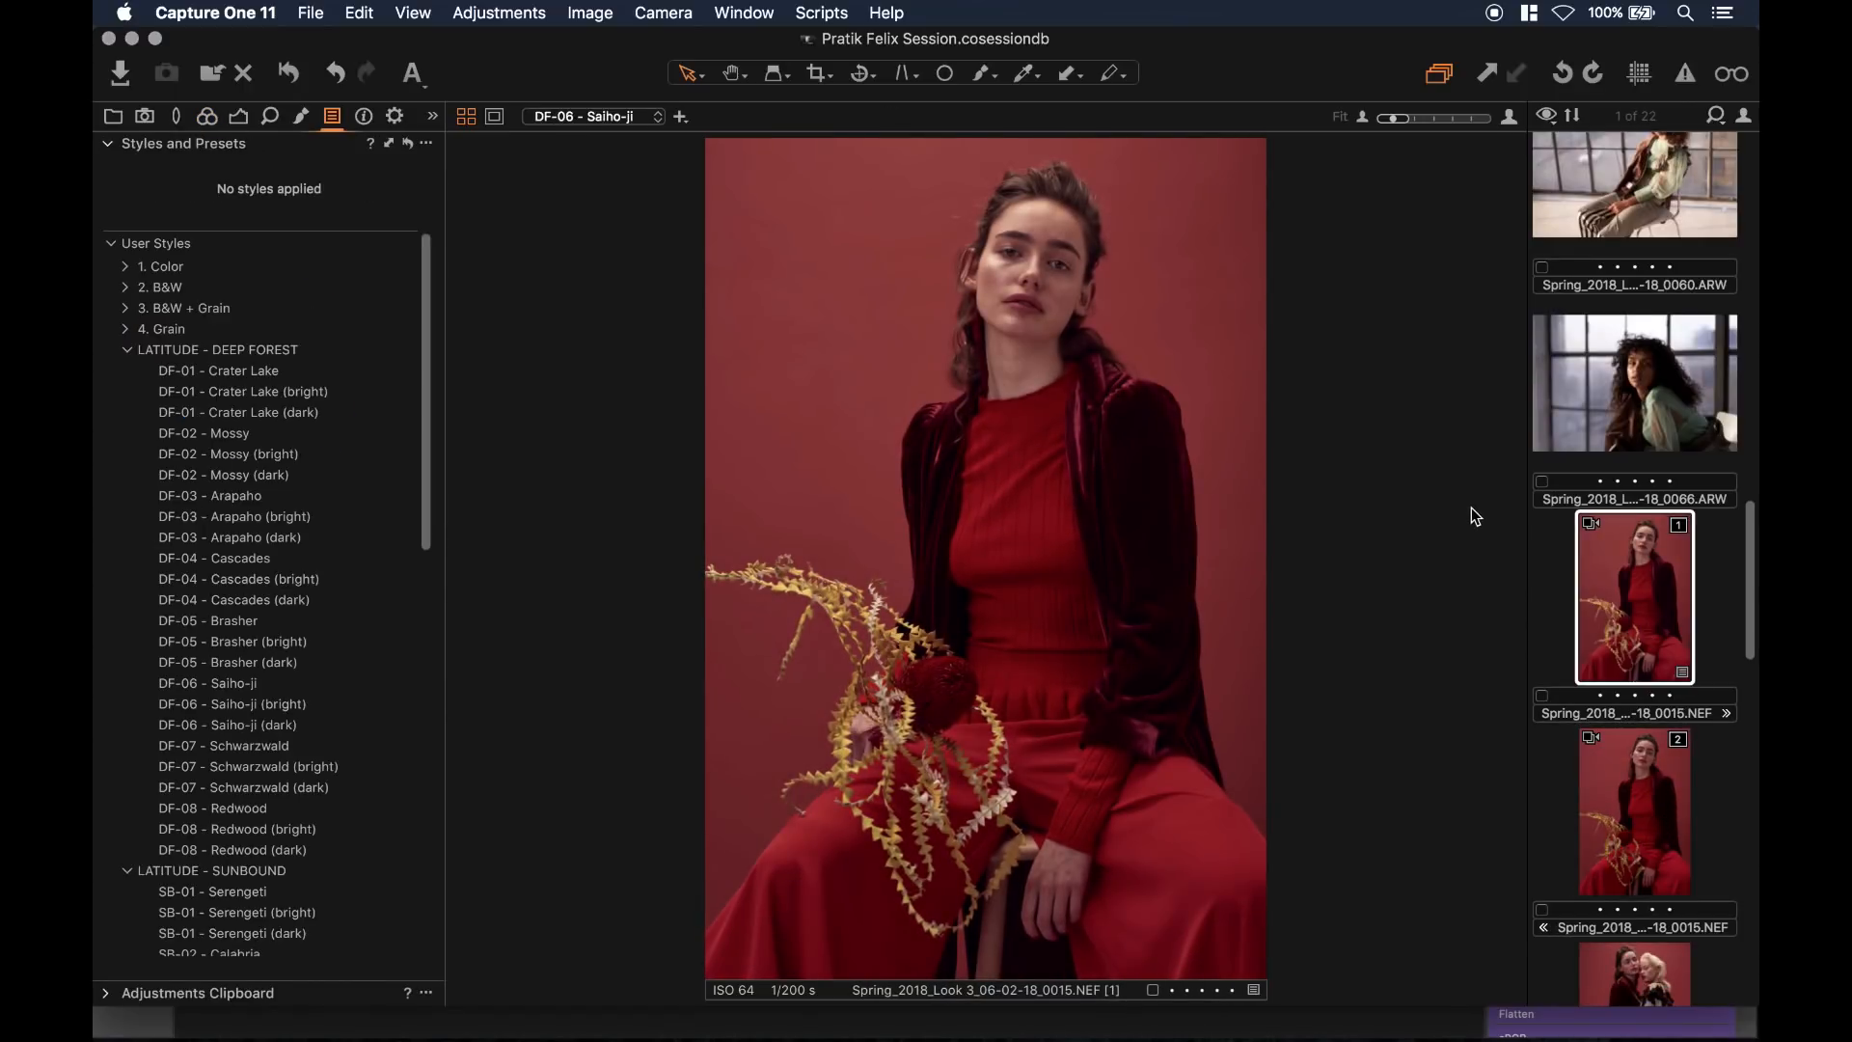